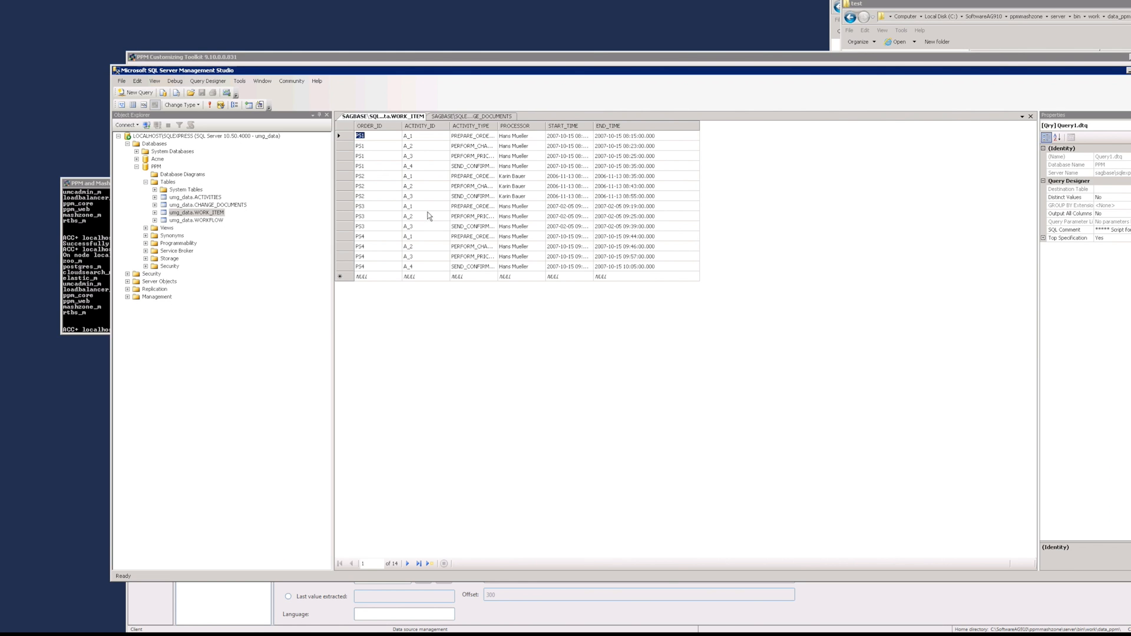
Show the rows of the WORKFLOW table in the PPM database to review its order and activity links.
left_click_drag(375, 71, 321, 20)
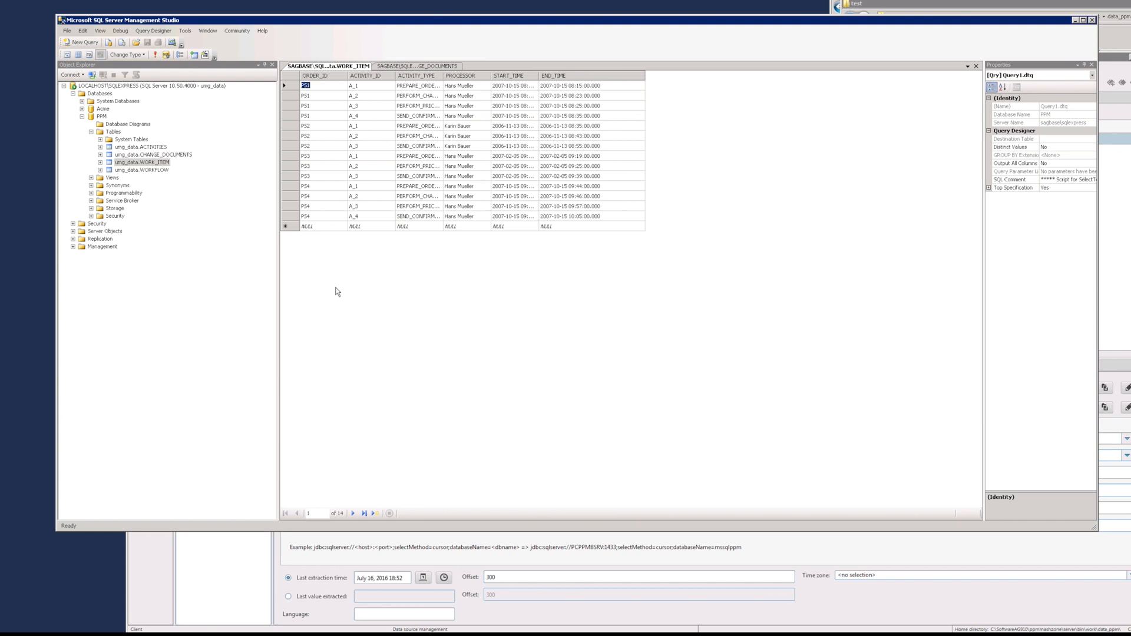
left_click_drag(427, 20, 545, 0)
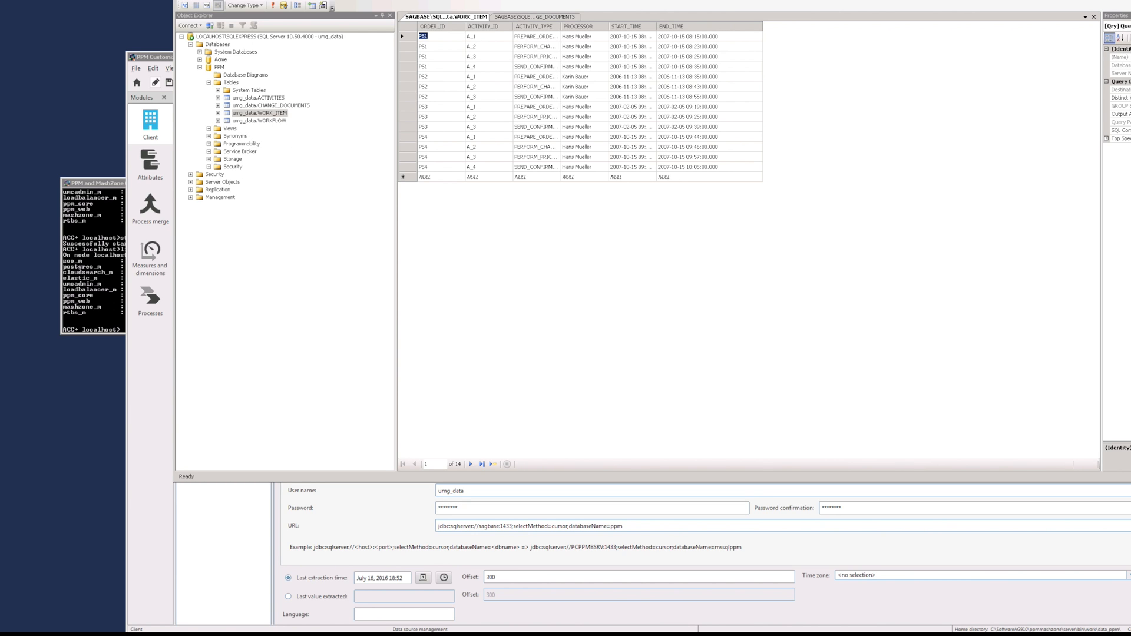
left_click_drag(439, 1, 363, 26)
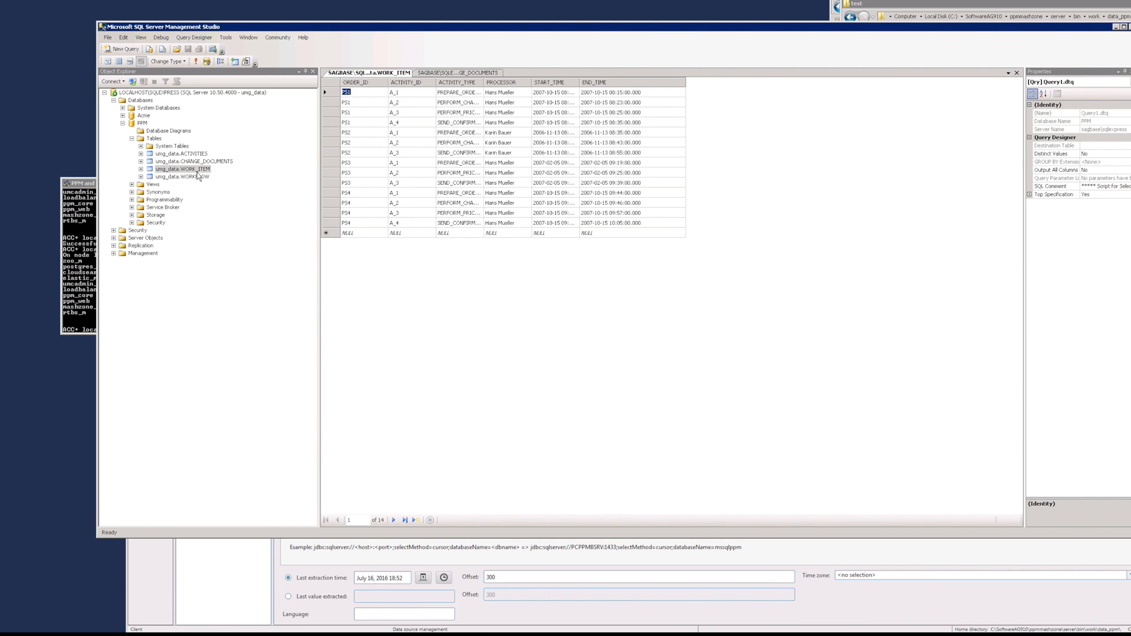
double_click(202, 177)
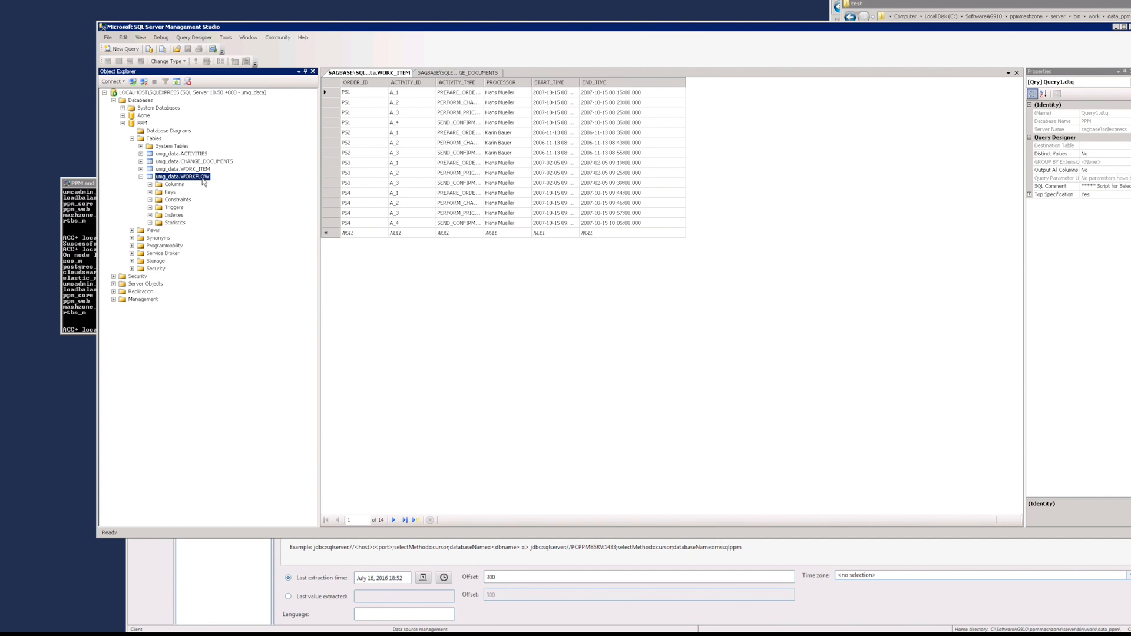
left_click(174, 185)
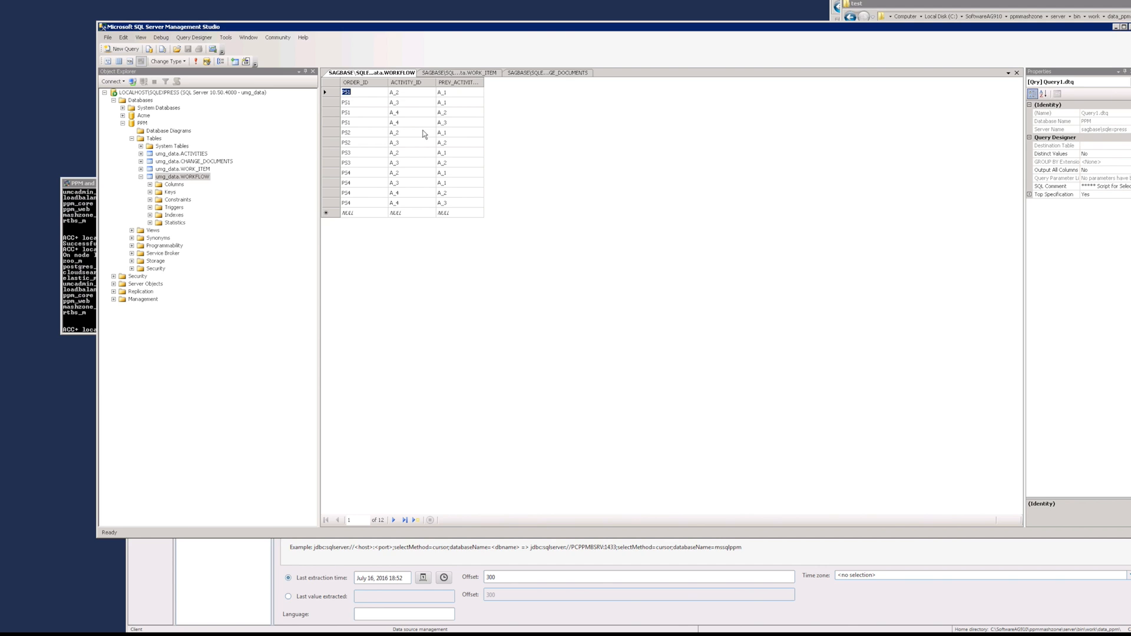
Show the rows of the WORK_ITEM table and widen the ACTIVITY_TYPE column to read the full entries.
right_click(171, 169)
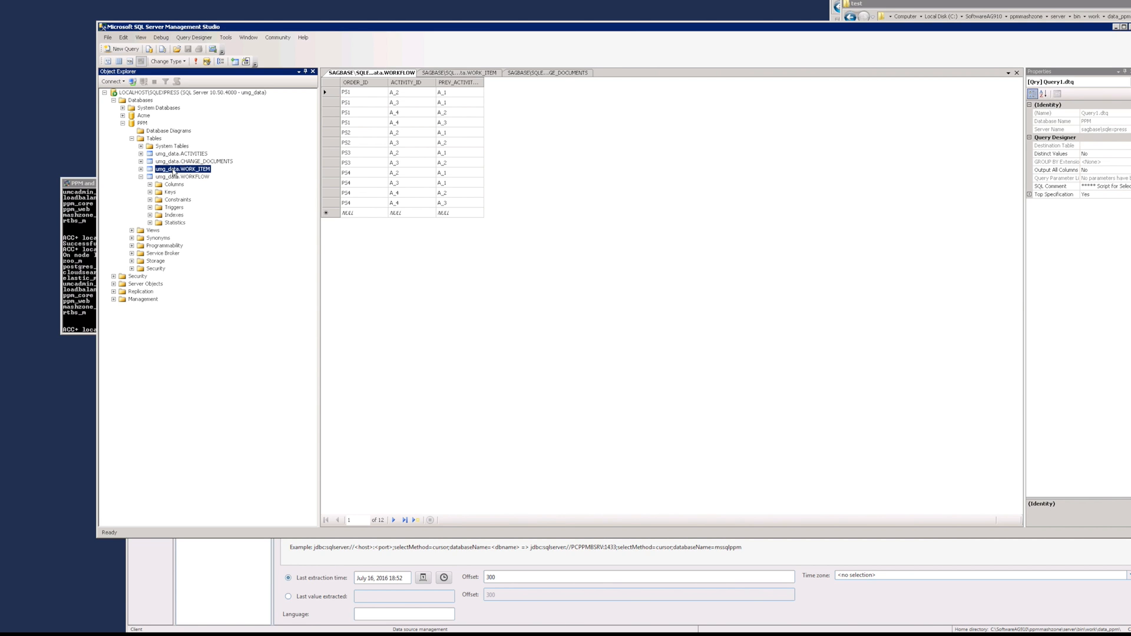
left_click(216, 206)
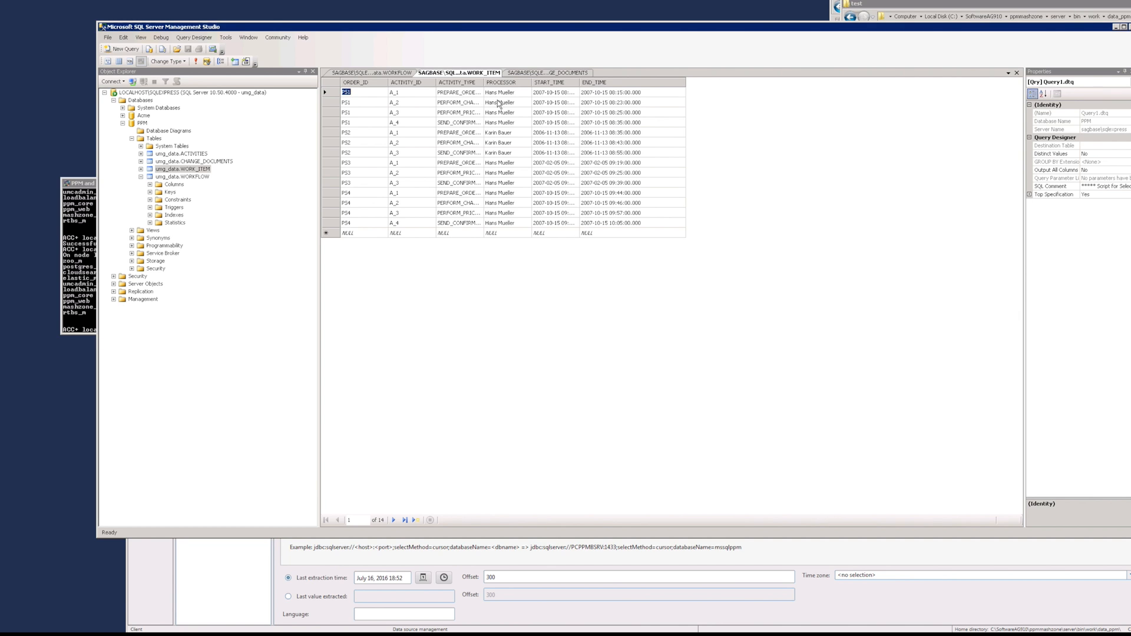
left_click_drag(484, 83, 525, 82)
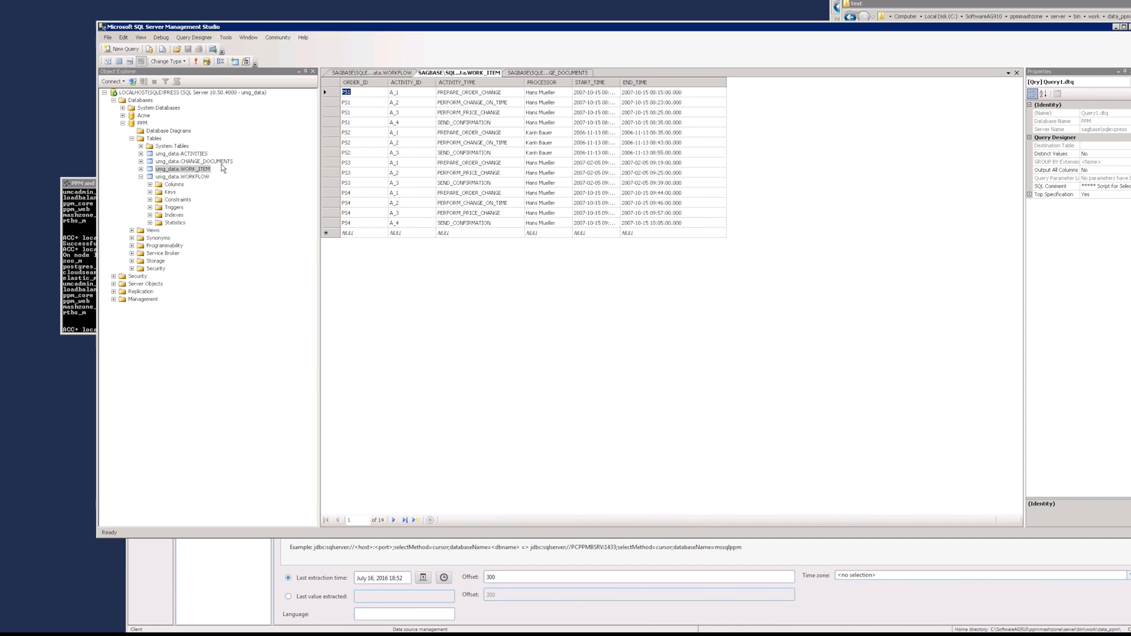
Show the rows of the ACTIVITIES table and widen its ACTIVITY_TYPE column.
right_click(177, 154)
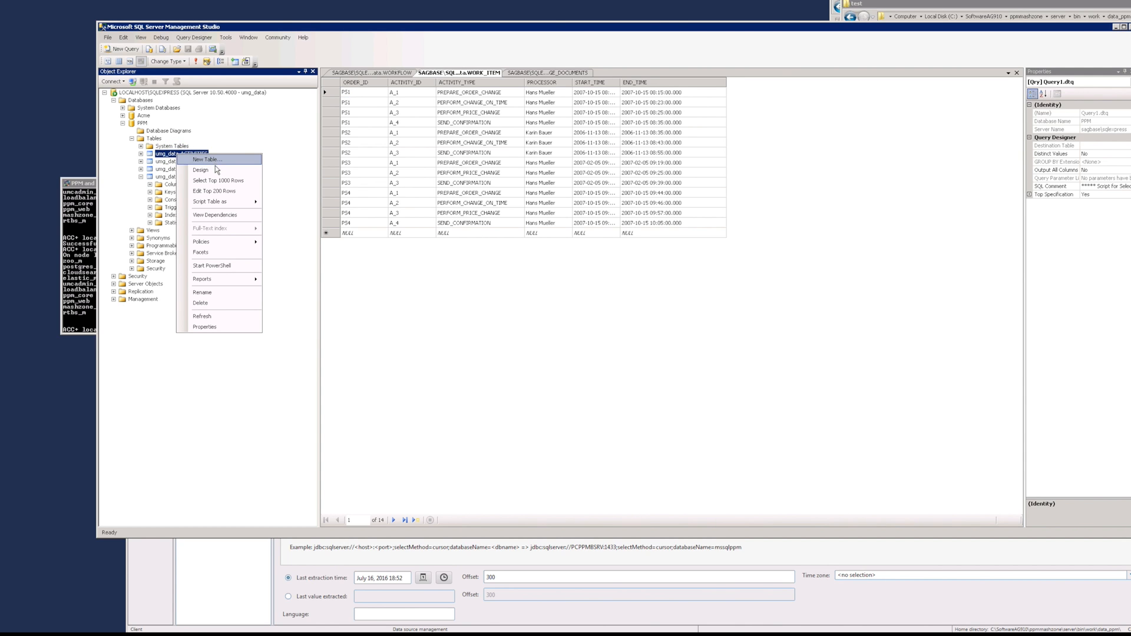
left_click(214, 190)
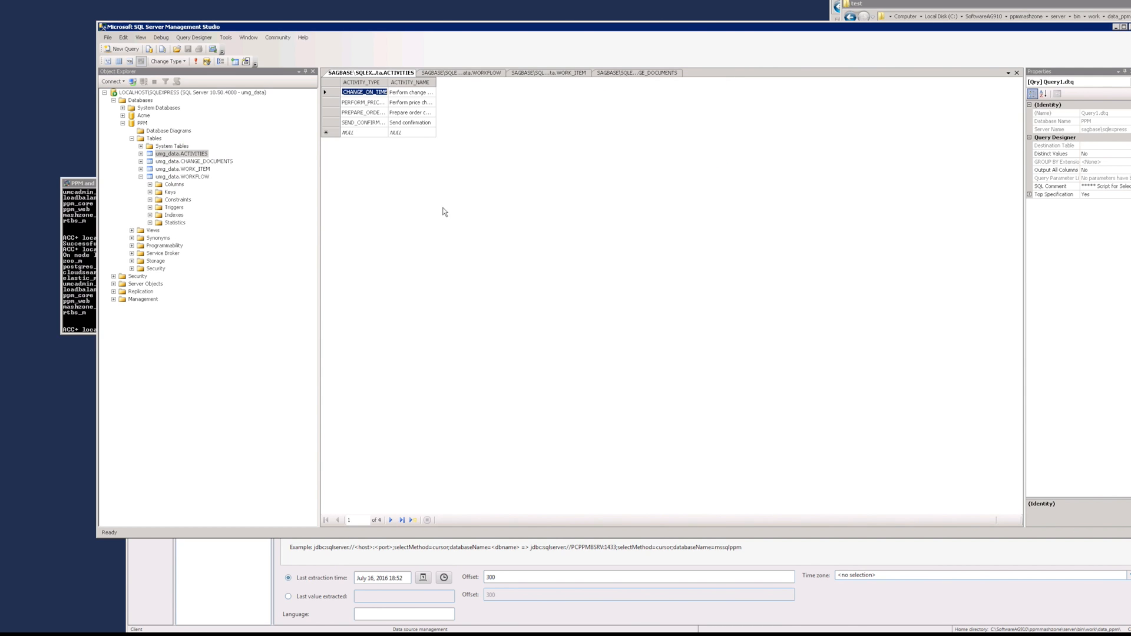
left_click_drag(387, 82, 426, 82)
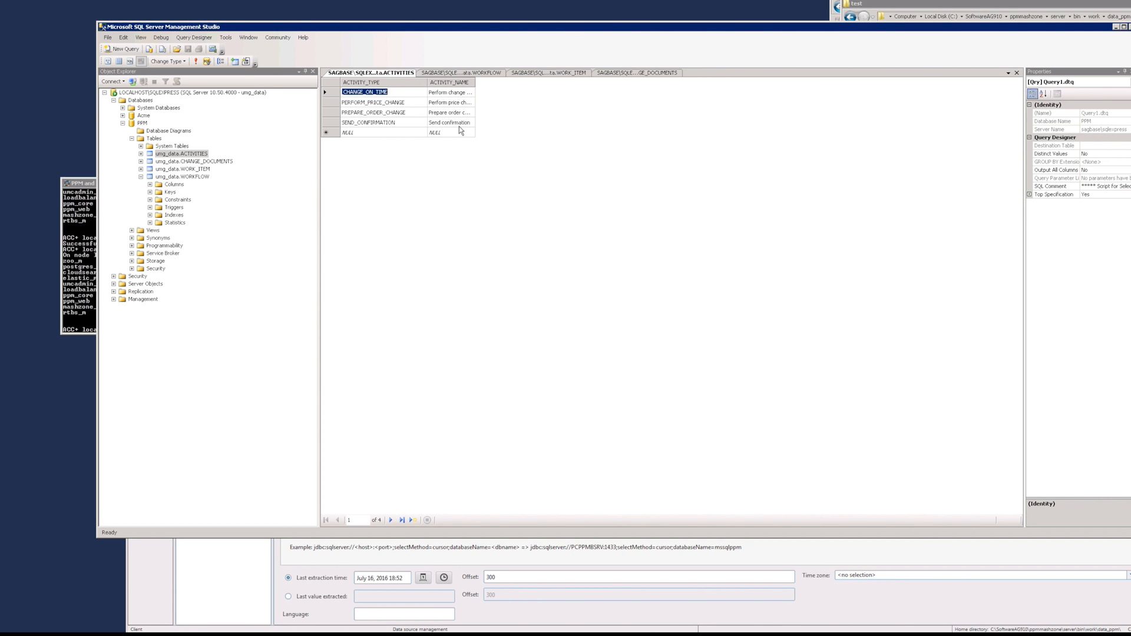
Show the rows of the CHANGE_DOCUMENTS table and examine the VALUE_NEW and KEY_ entries of the first record.
right_click(216, 163)
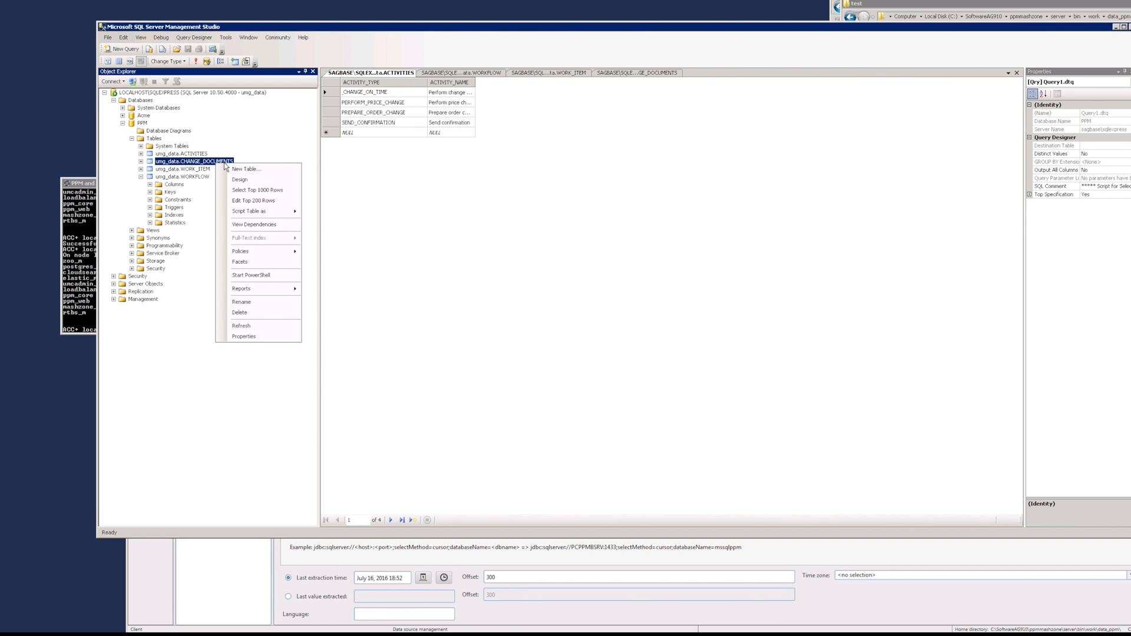
left_click(254, 201)
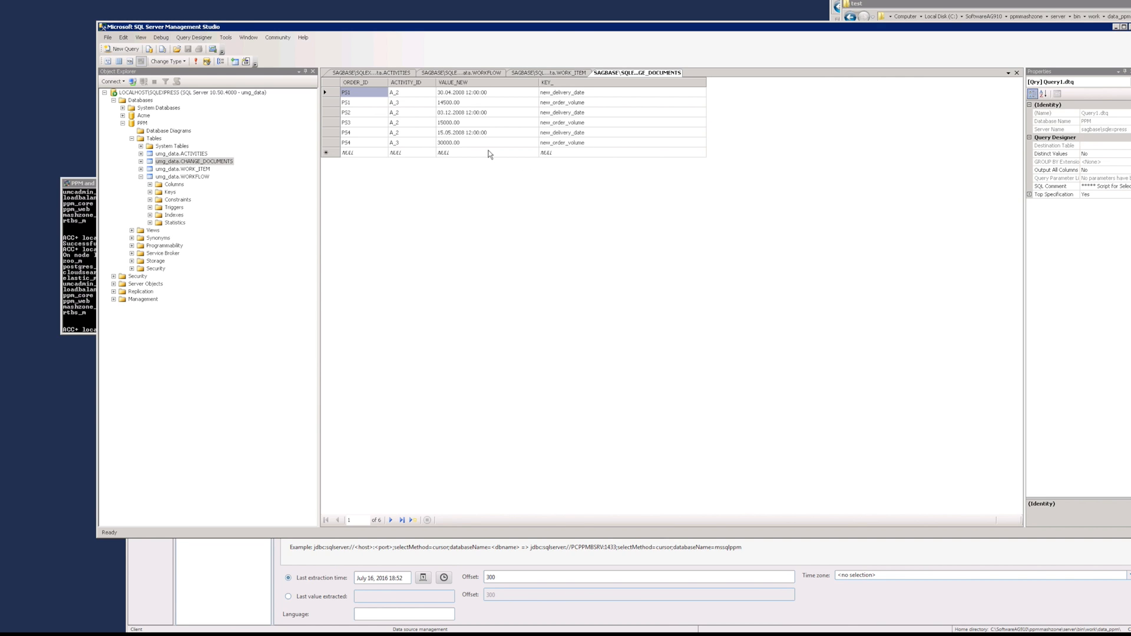
left_click(465, 92)
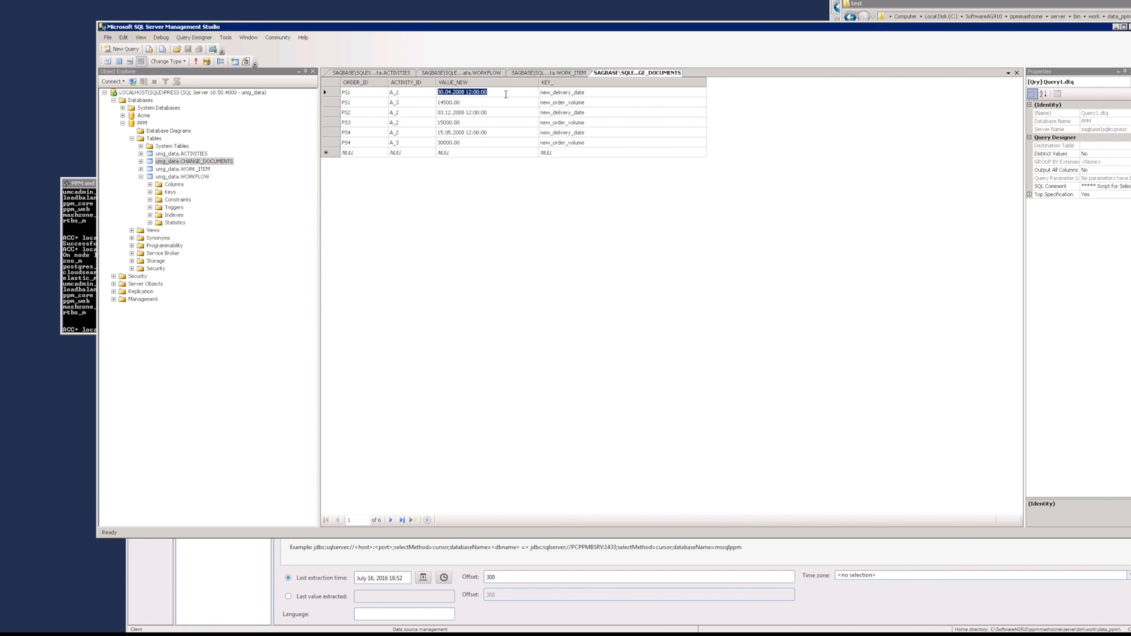
left_click(588, 93)
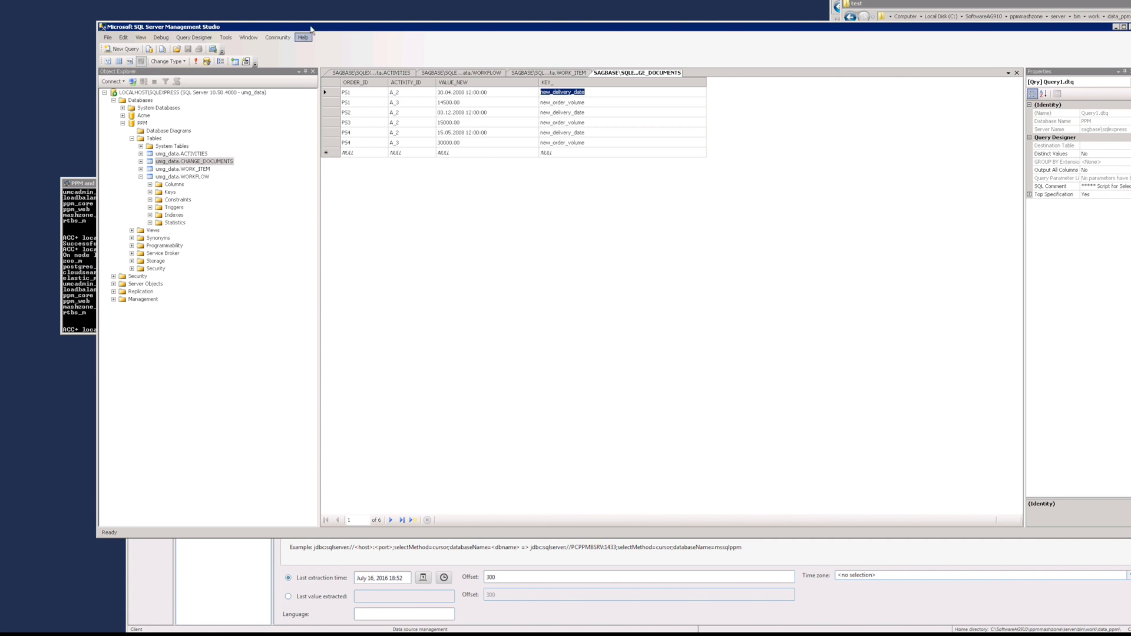
Switch to PPM Customizing Toolkit and open the data source management of the train client from the client overview.
left_click_drag(310, 28, 478, 0)
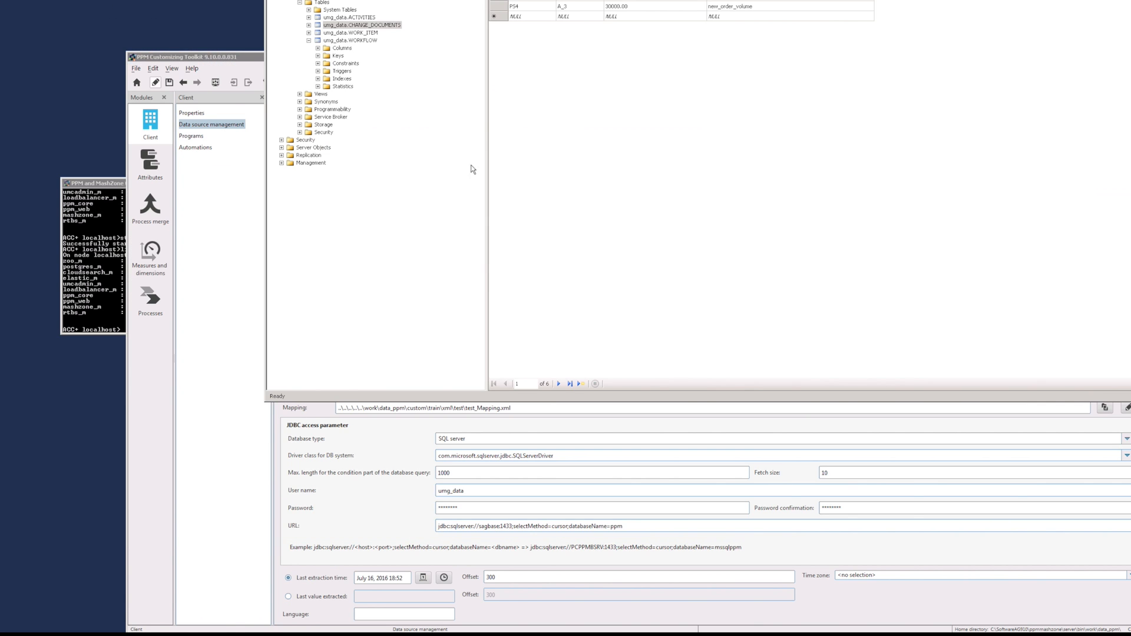
left_click(271, 500)
left_click_drag(455, 58, 335, 65)
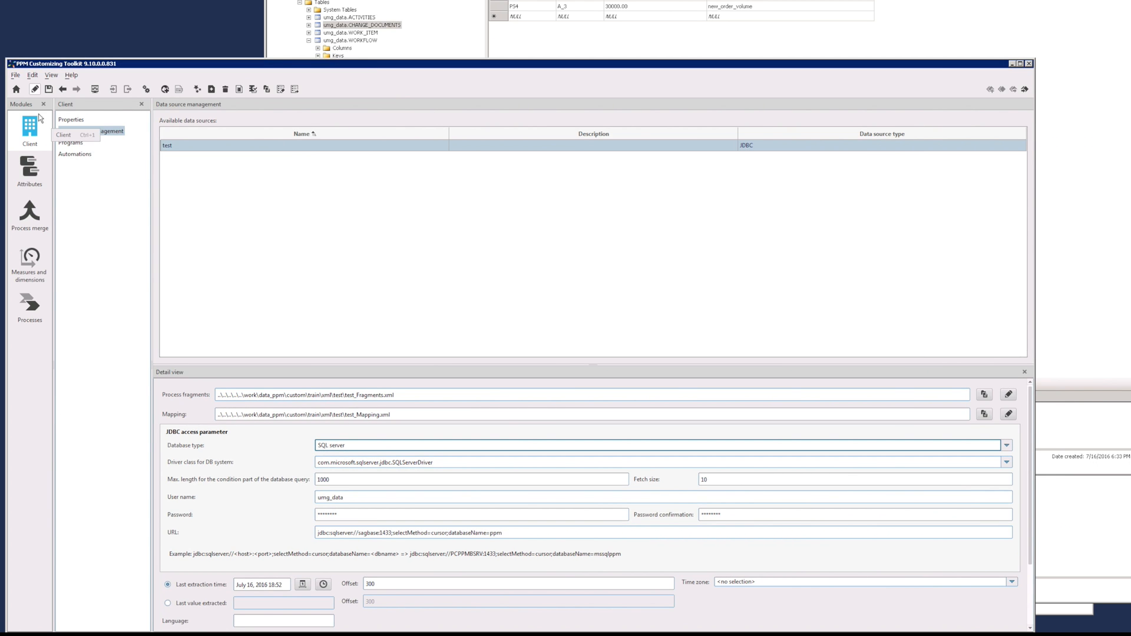
left_click(16, 89)
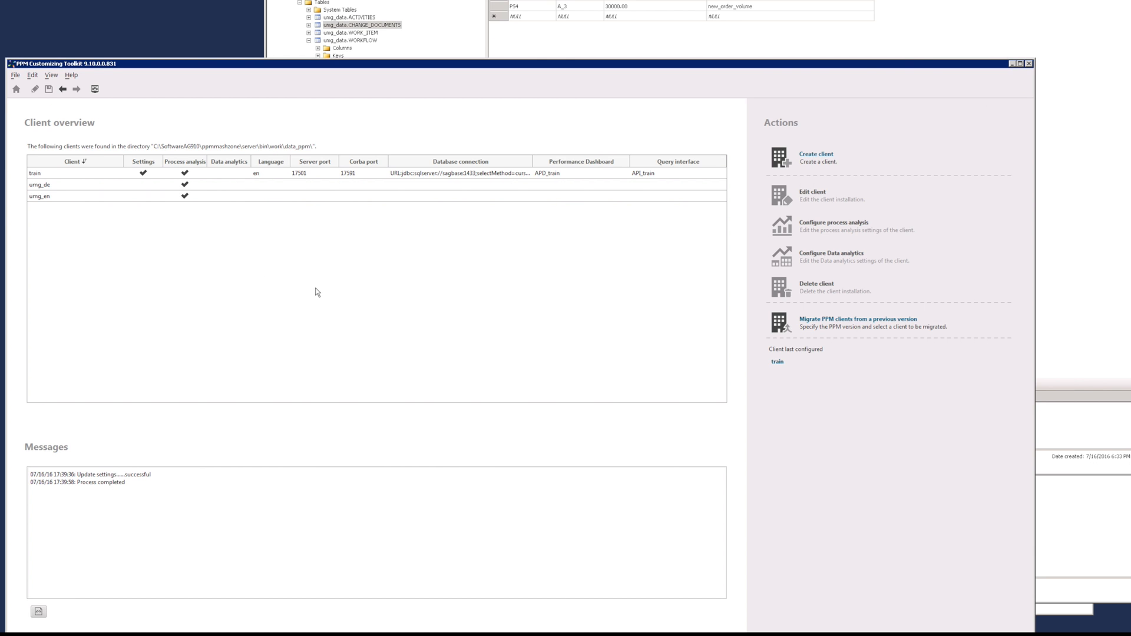
left_click(59, 174)
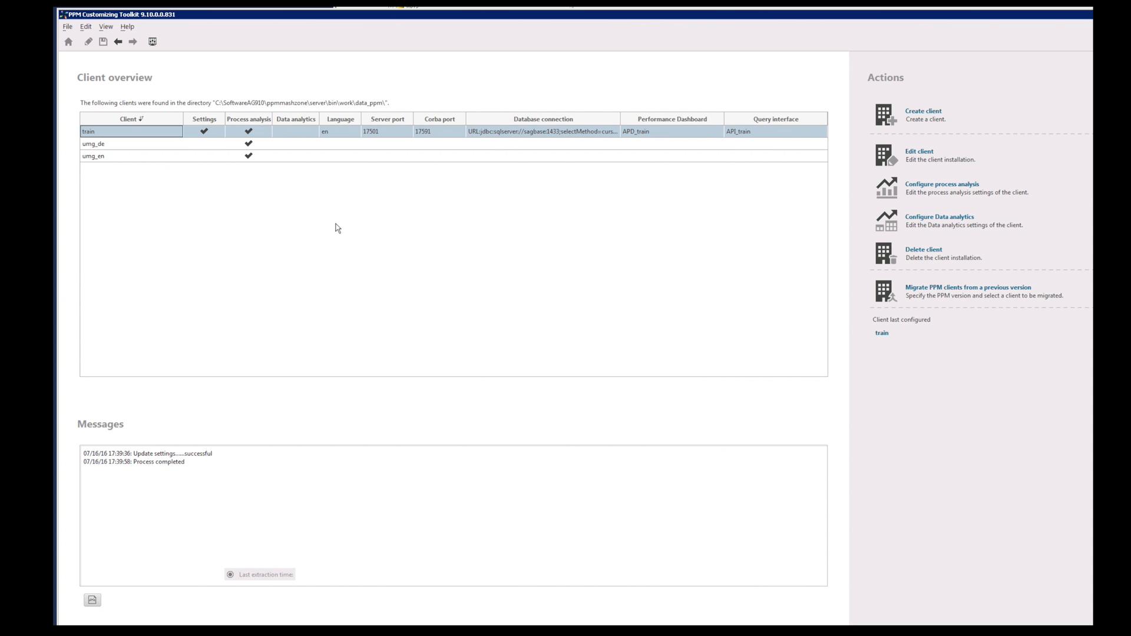
left_click(136, 78)
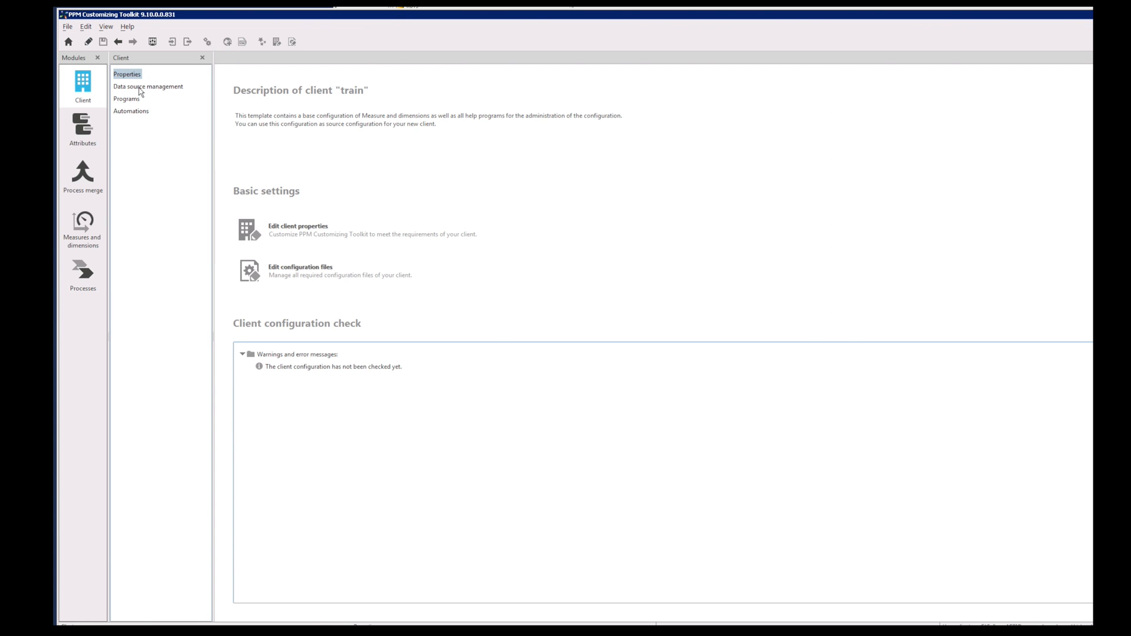
left_click(141, 88)
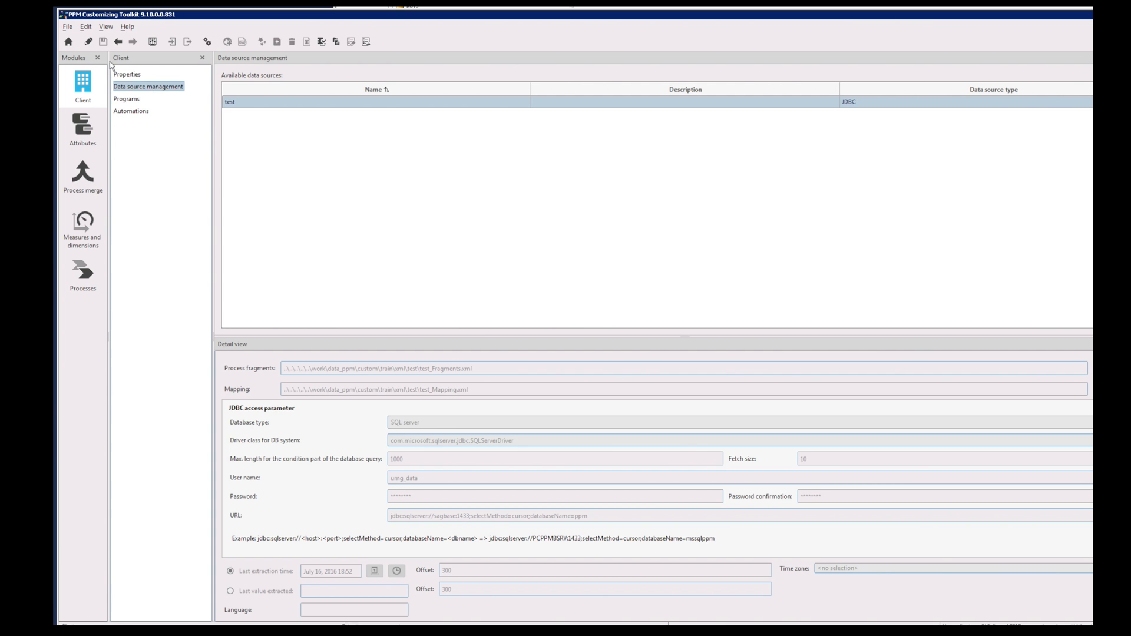
Enable editing for the client and create a data source named workflow with the type JDBC.
left_click(88, 41)
left_click(276, 41)
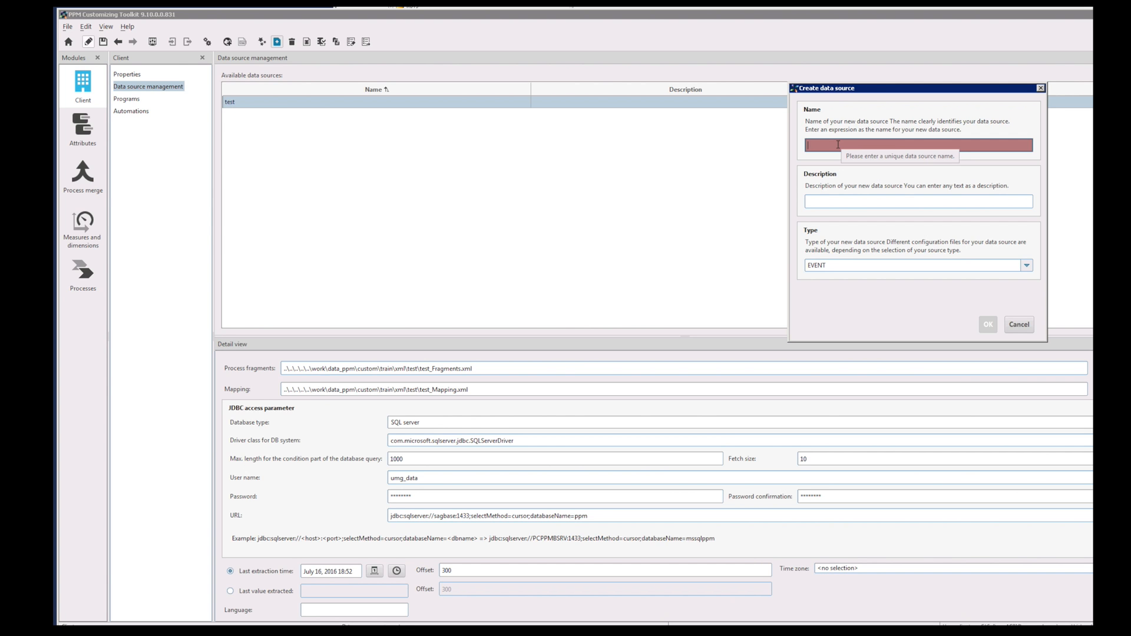
type("workflow")
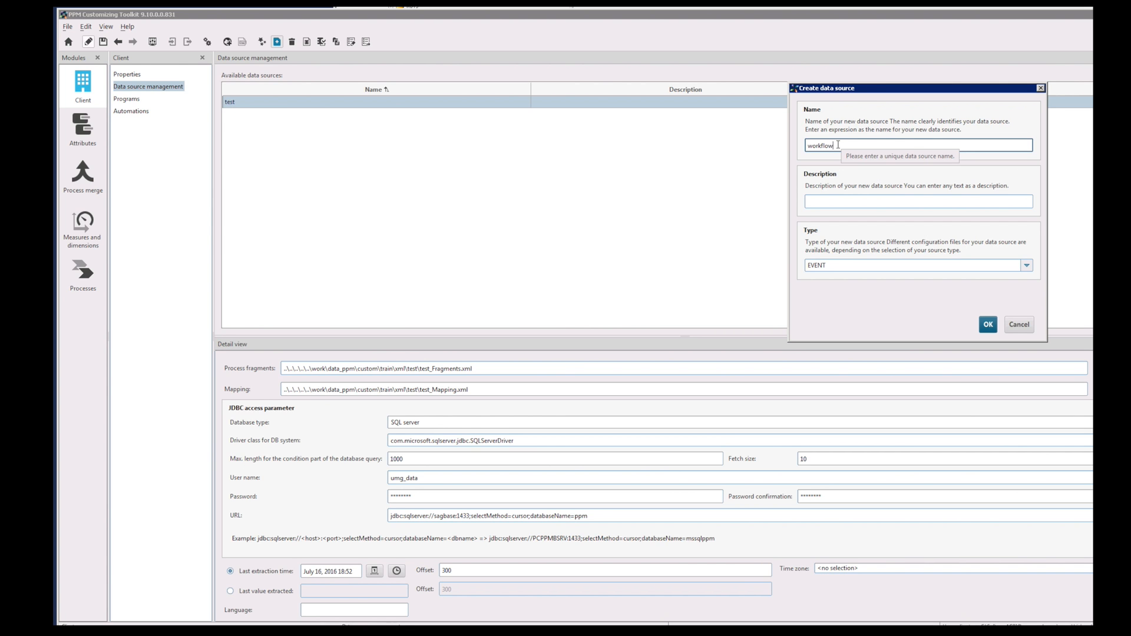
left_click(837, 265)
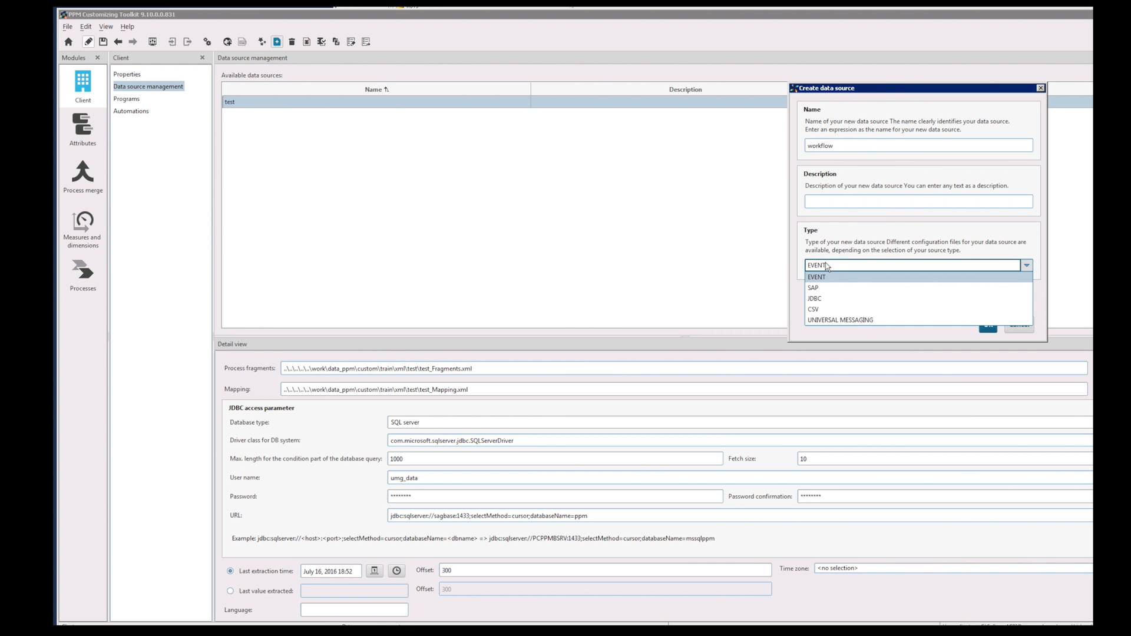
left_click(820, 303)
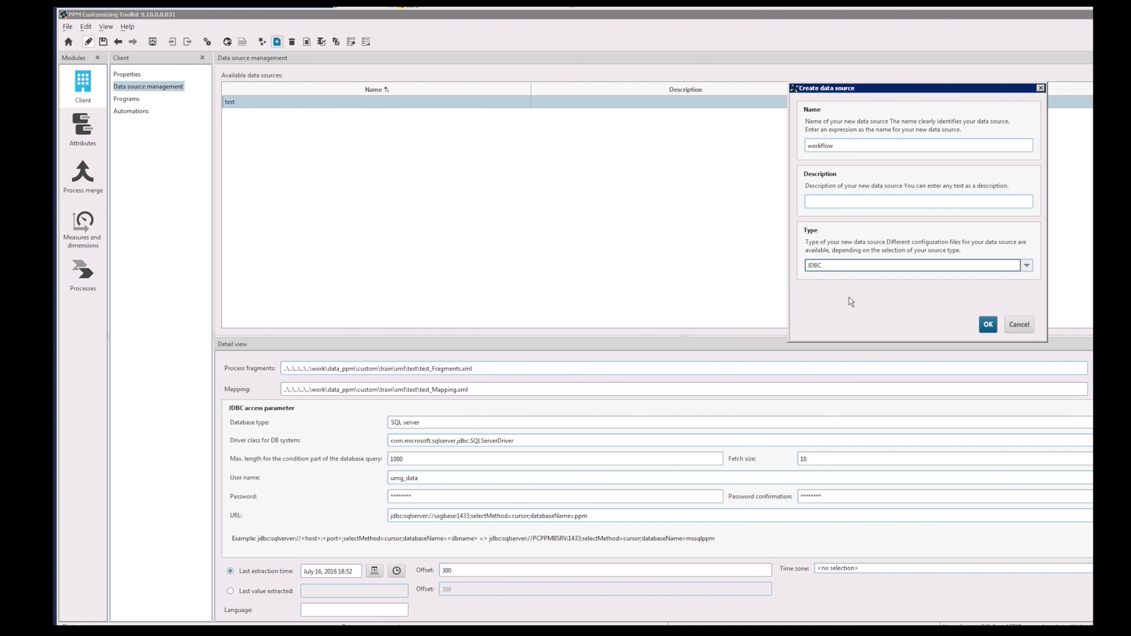
left_click(988, 324)
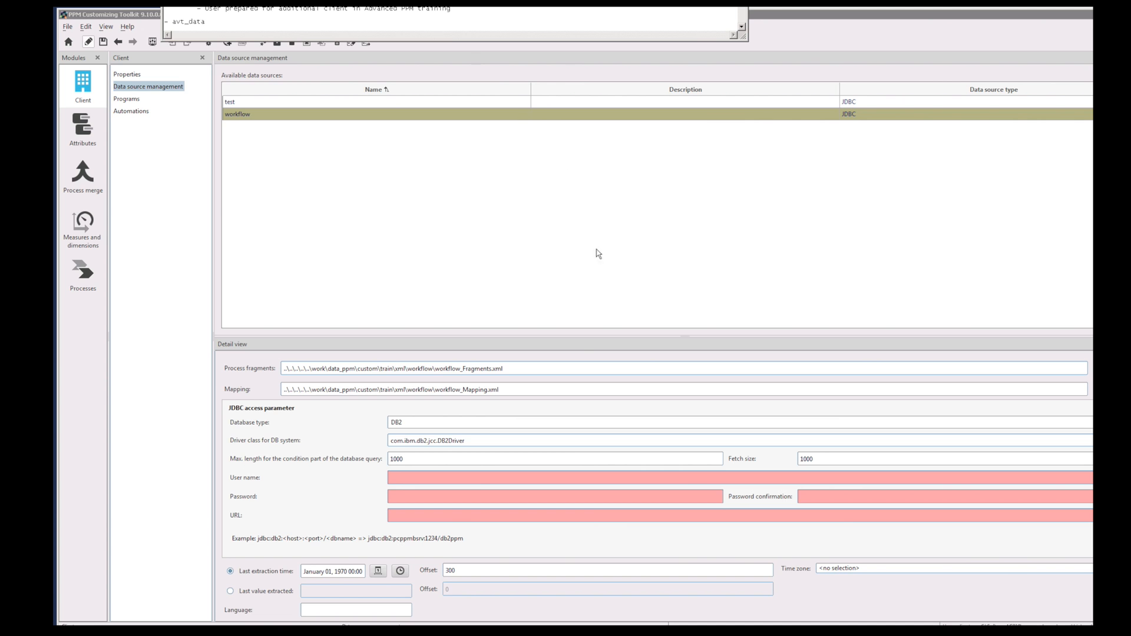
Enter umg_data as the workflow data source's user name and fill in the database password and its confirmation.
left_click(547, 281)
left_click(454, 477)
key("ctrl+v")
left_click(420, 496)
key("ctrl+v")
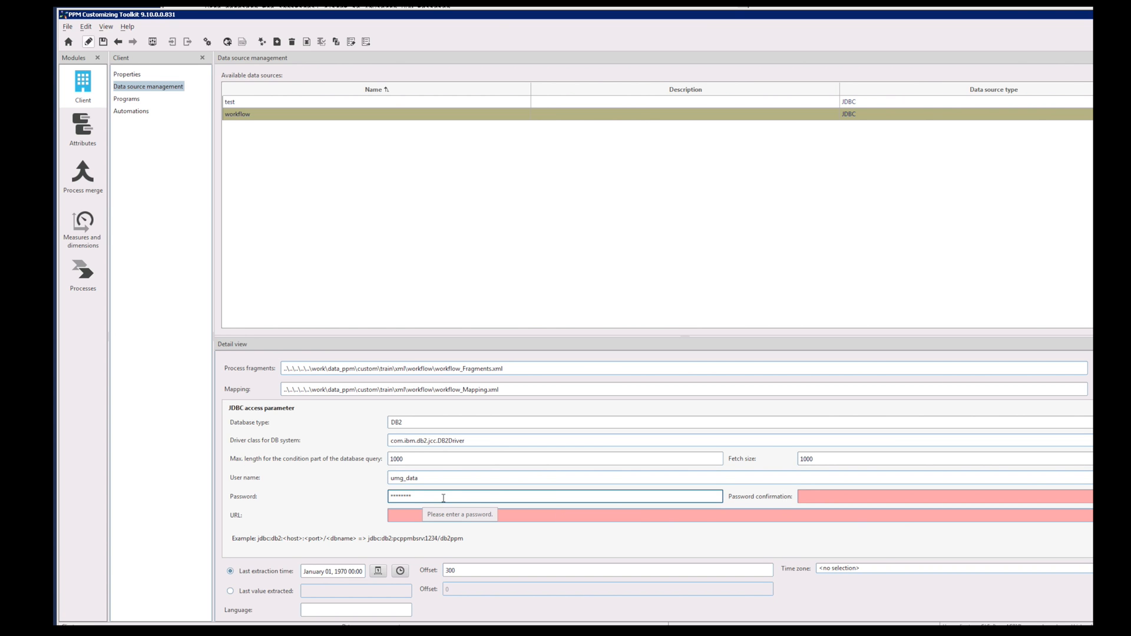
left_click(828, 496)
key("ctrl+v")
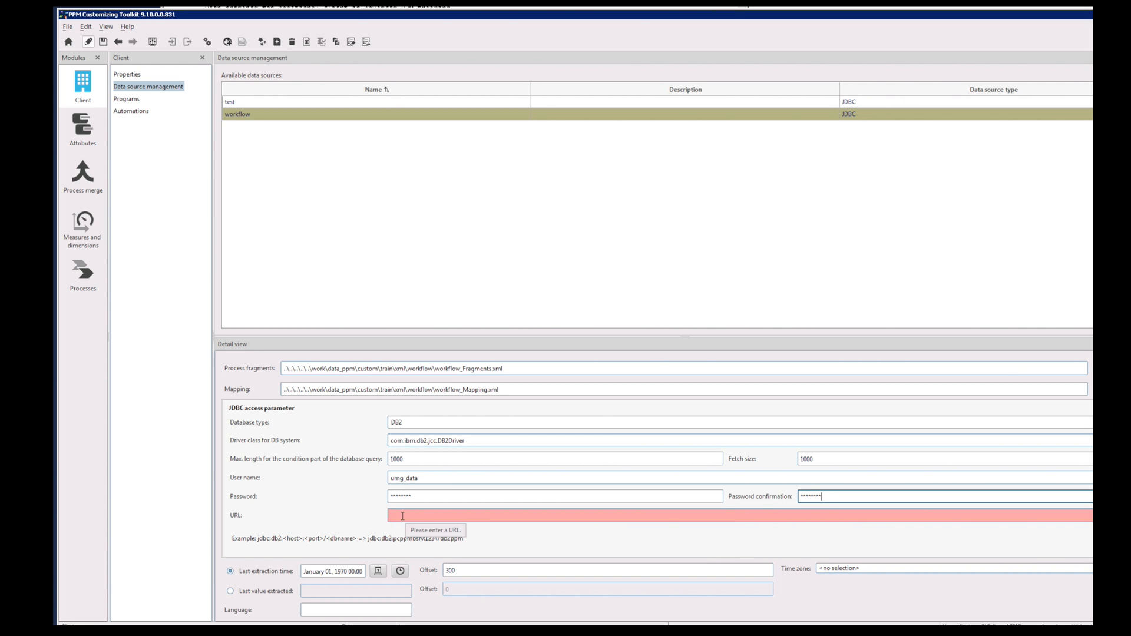
Copy the test data source's URL, jdbc:sqlserver://sagbase:1433;selectMethod=cursor;databaseName=ppm, into the workflow data source's URL.
left_click(247, 104)
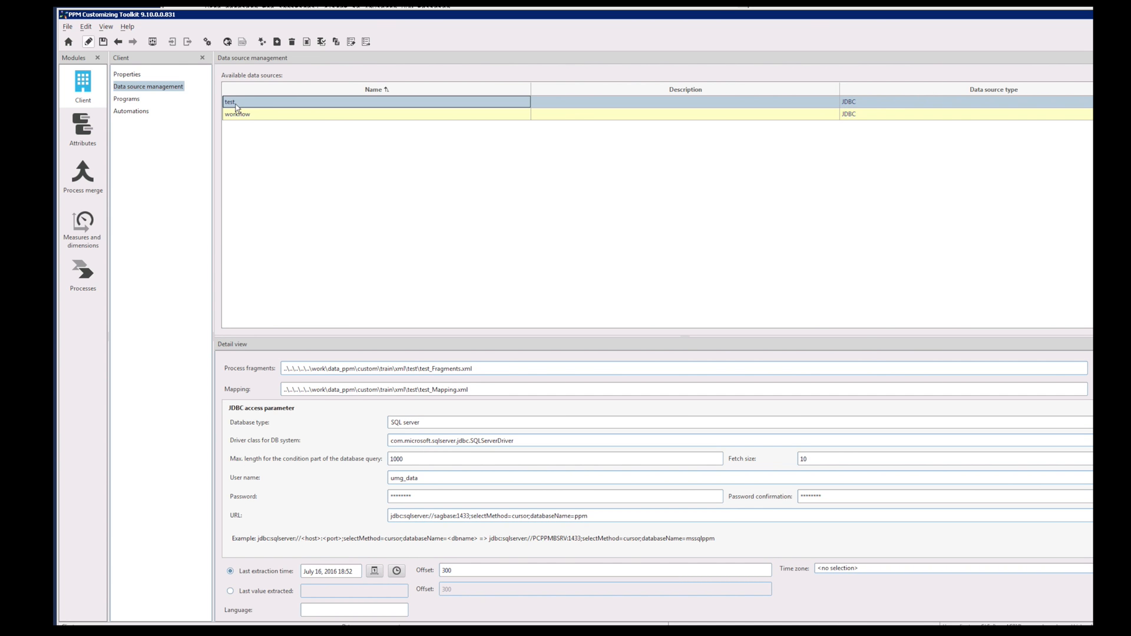
left_click(592, 516)
left_click_drag(592, 516, 365, 518)
key("ctrl+c")
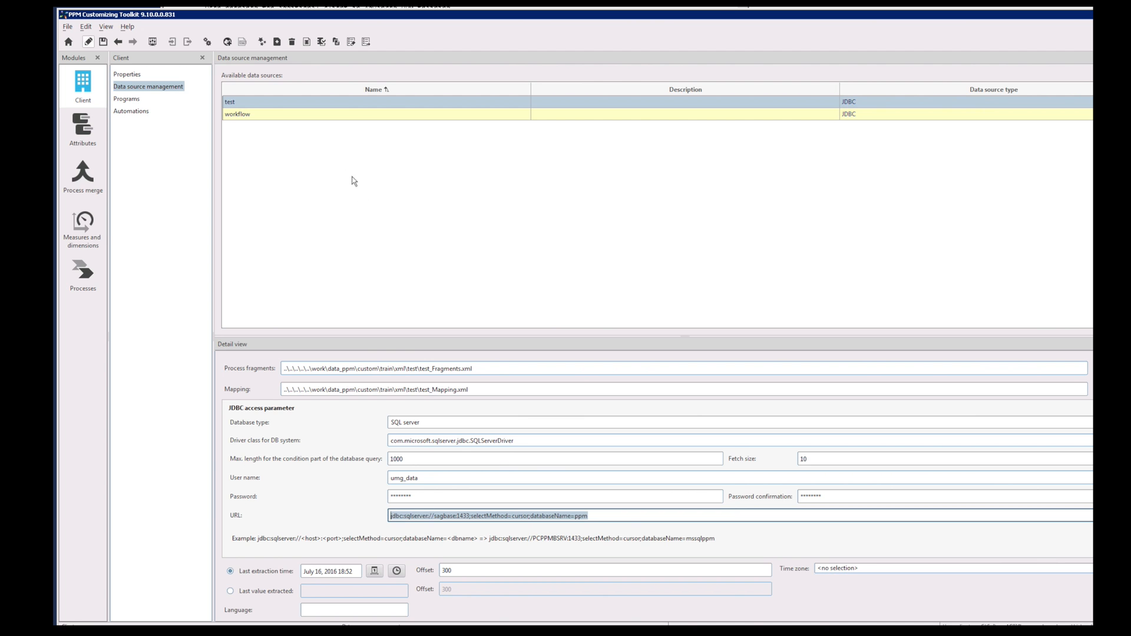
left_click(264, 116)
right_click(396, 517)
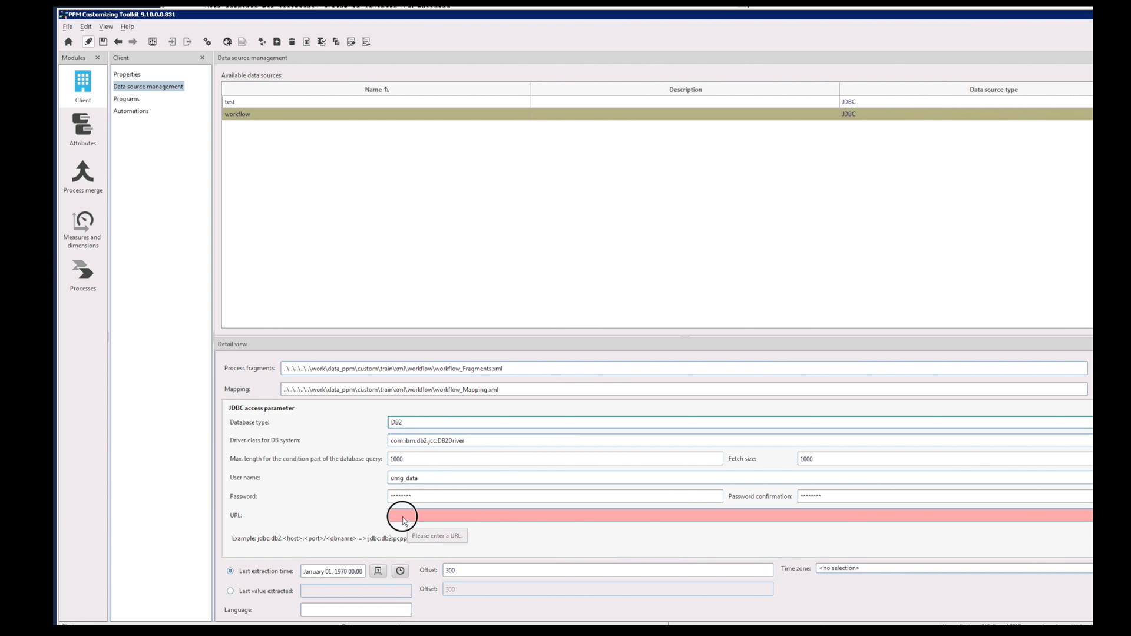
left_click(436, 533)
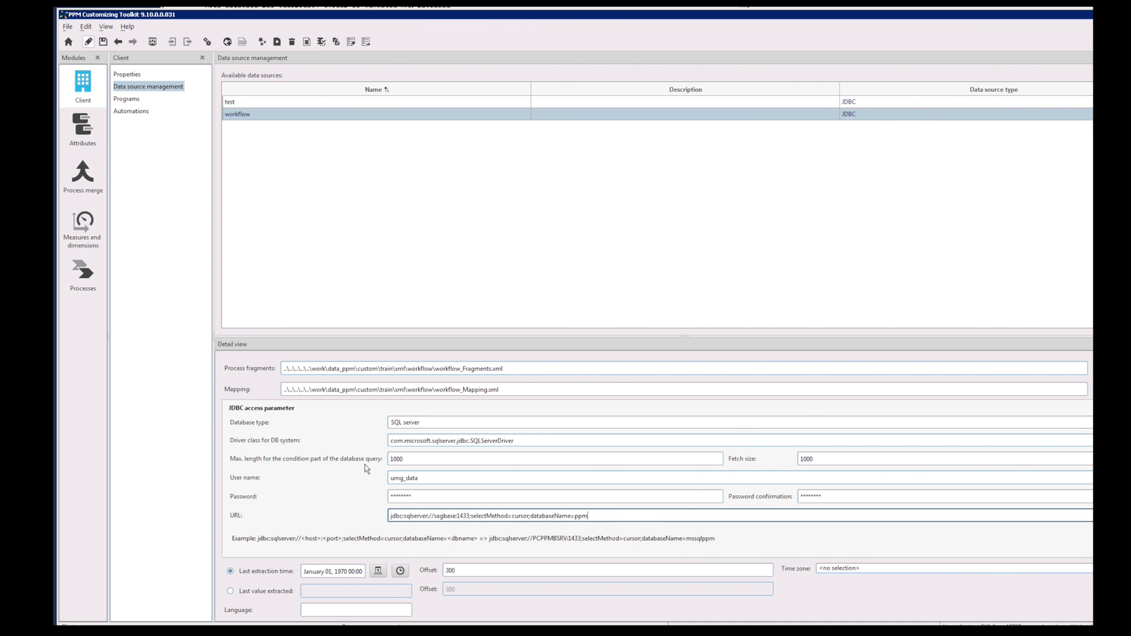
Set the workflow data source's database type to SQL server and its driver class to com.microsoft.sqlserver.jdbc.SQLServerDriver.
left_click(430, 425)
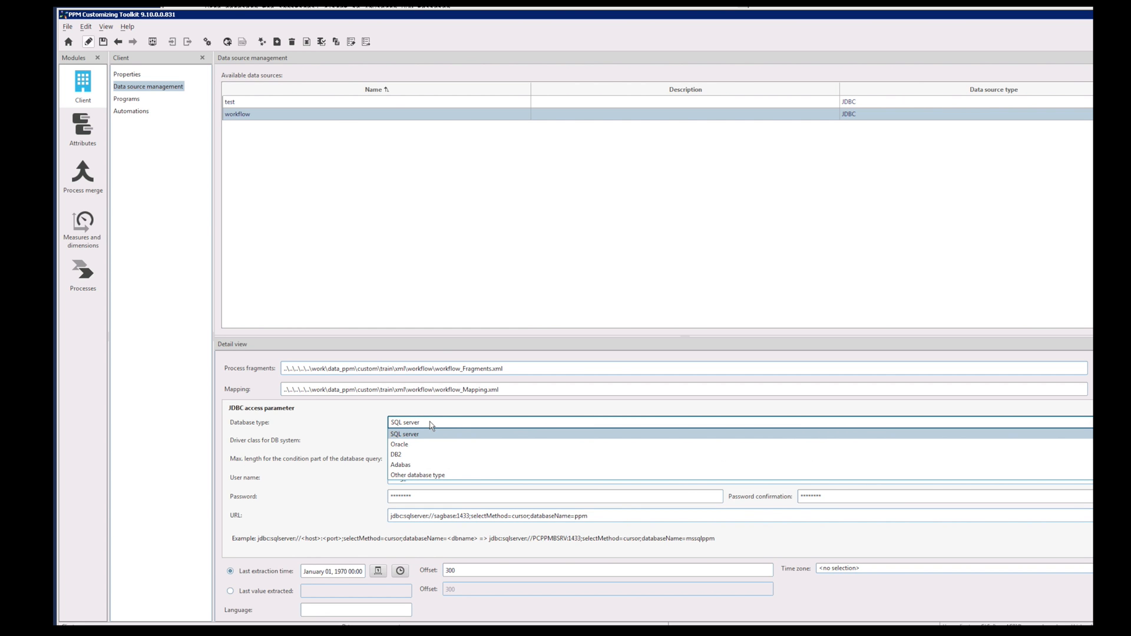
left_click(431, 424)
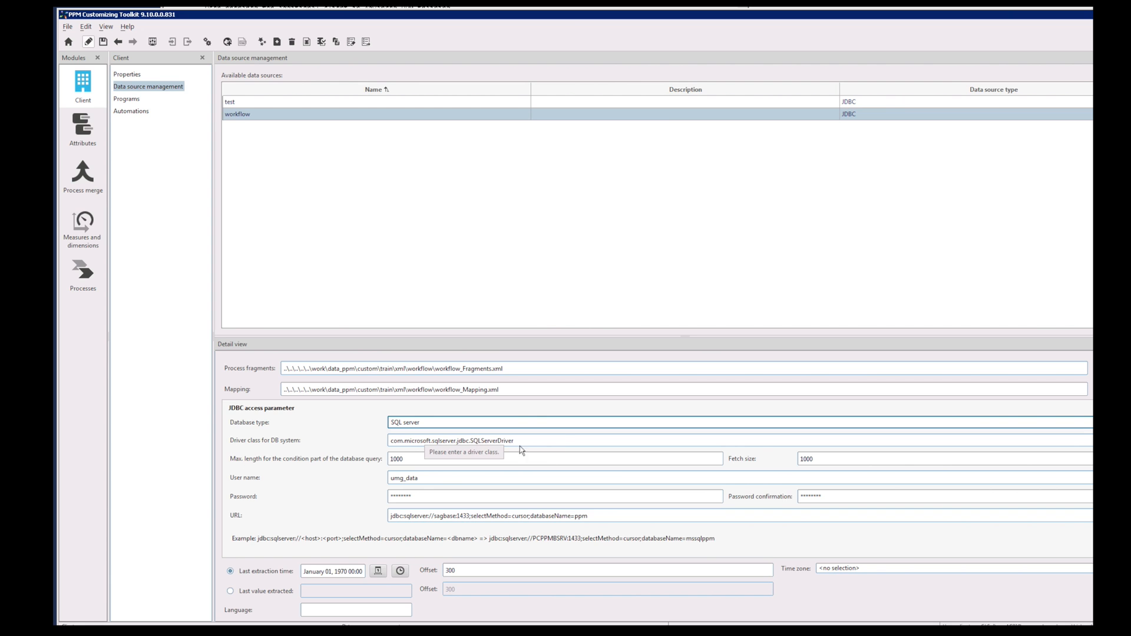
left_click(941, 441)
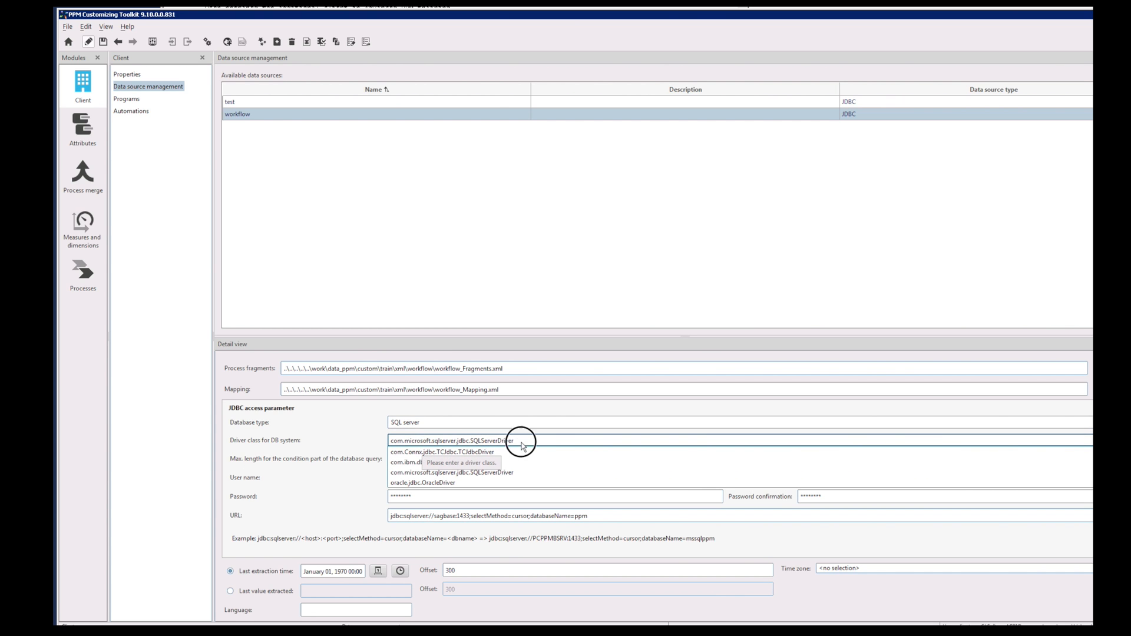
left_click(502, 472)
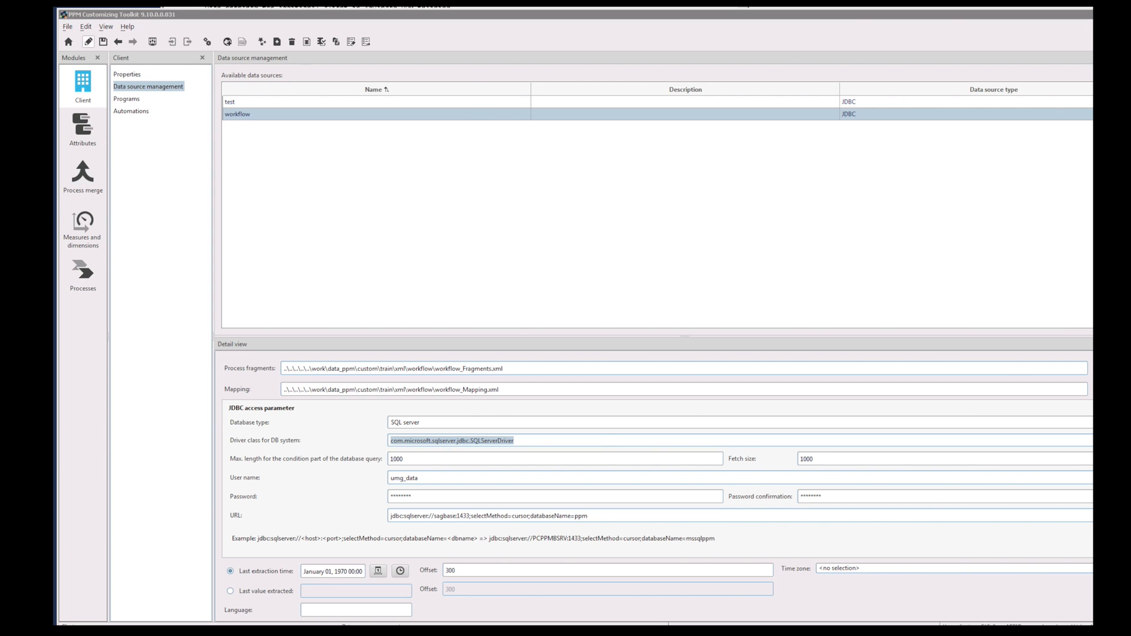
Switch to Windows Explorer and locate the sqljdbc4 driver file in the drivers folder of work\data_ppm.
mouse_move(46, 618)
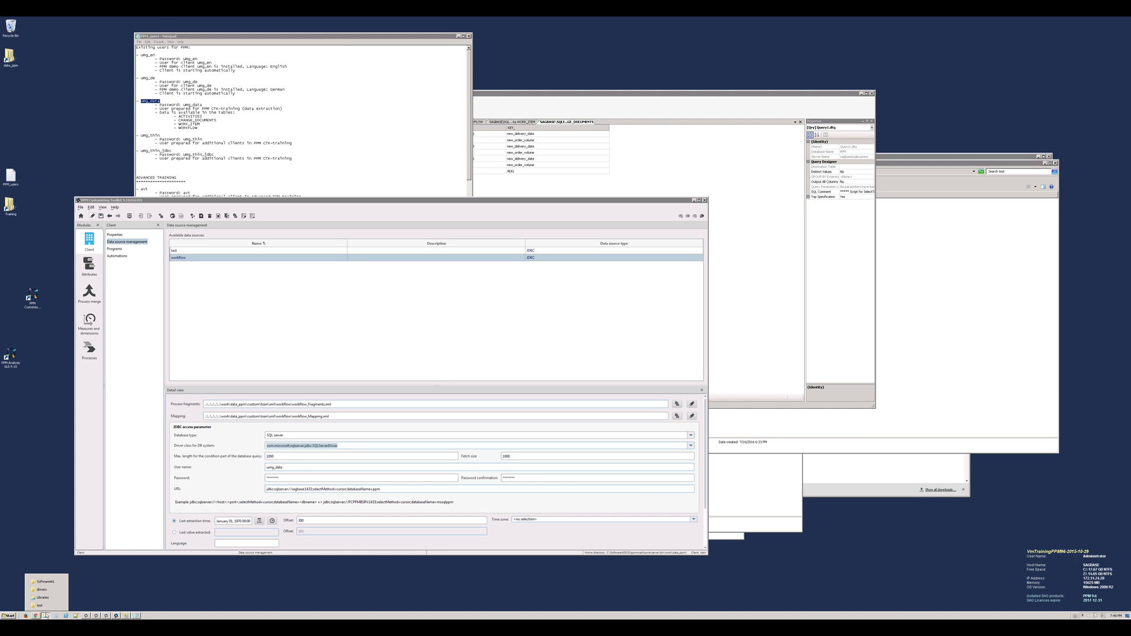
left_click(44, 594)
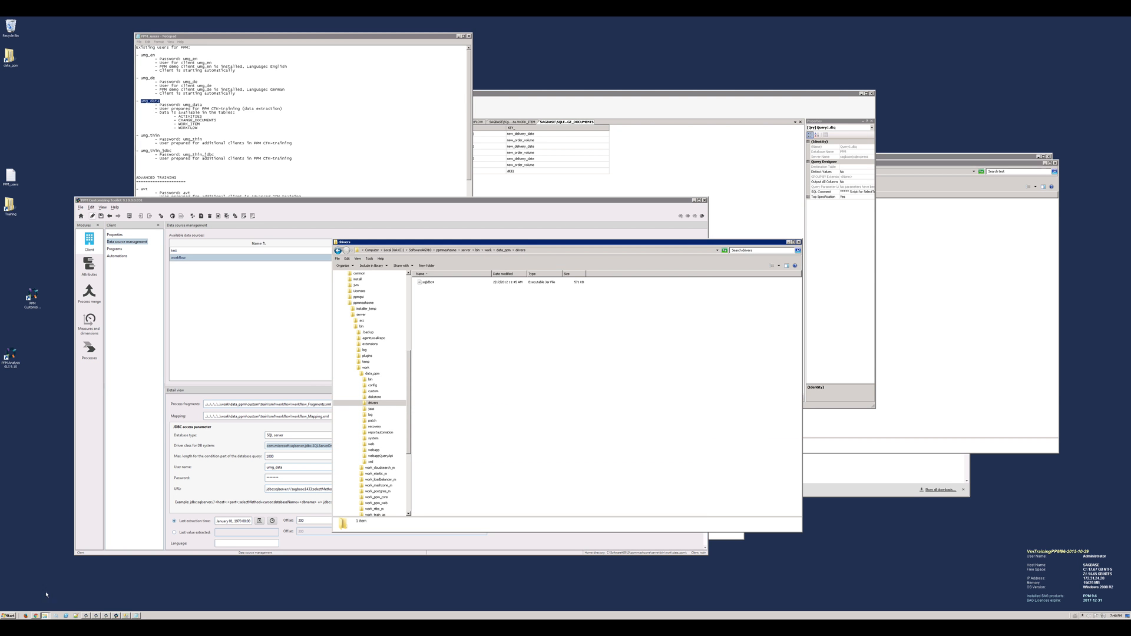
left_click(532, 251)
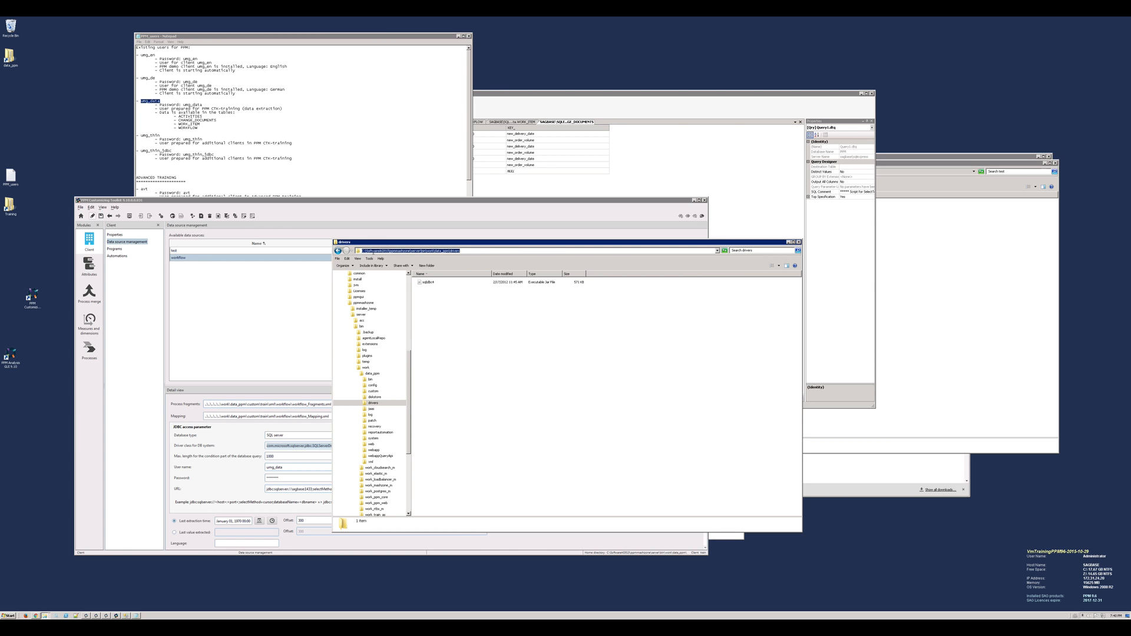
left_click(473, 253)
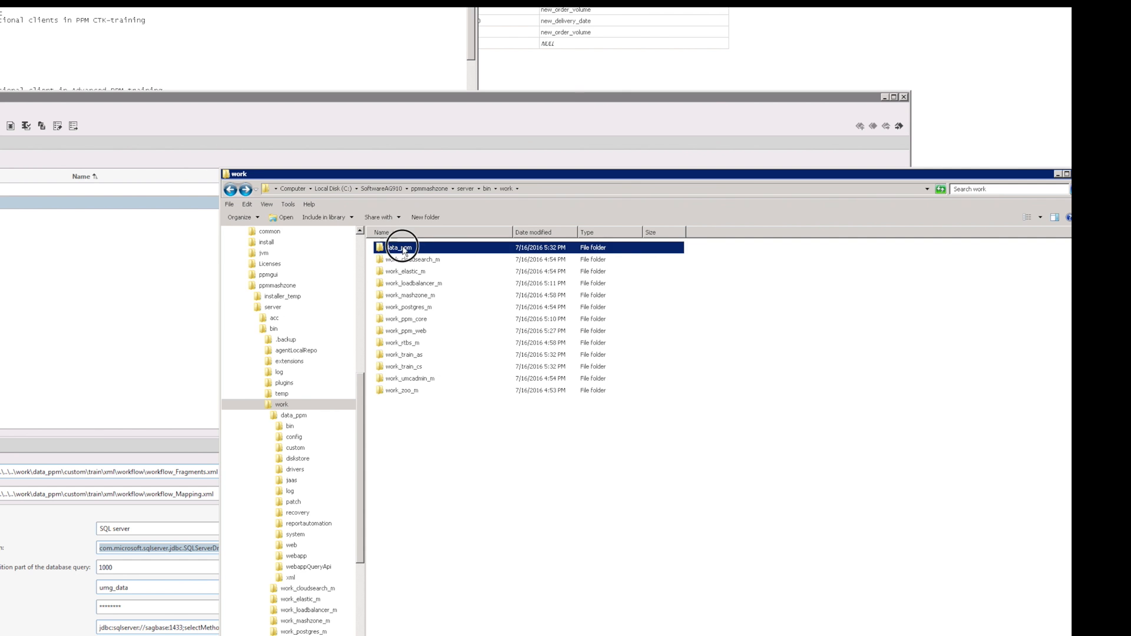
double_click(403, 247)
double_click(400, 298)
left_click(415, 251)
left_click(410, 266)
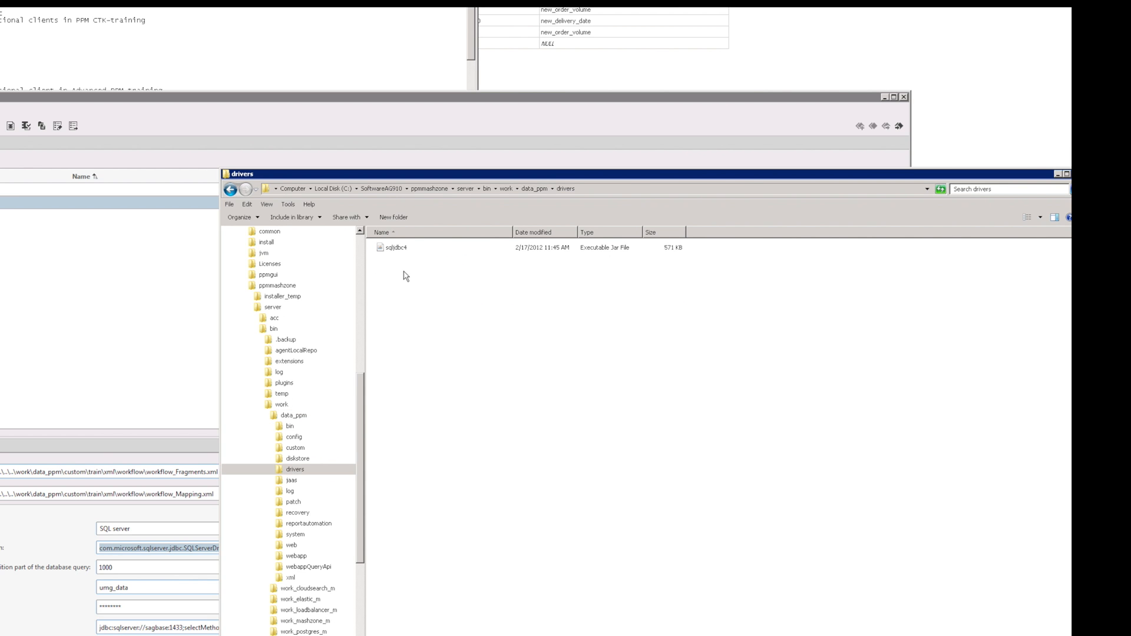
left_click(396, 250)
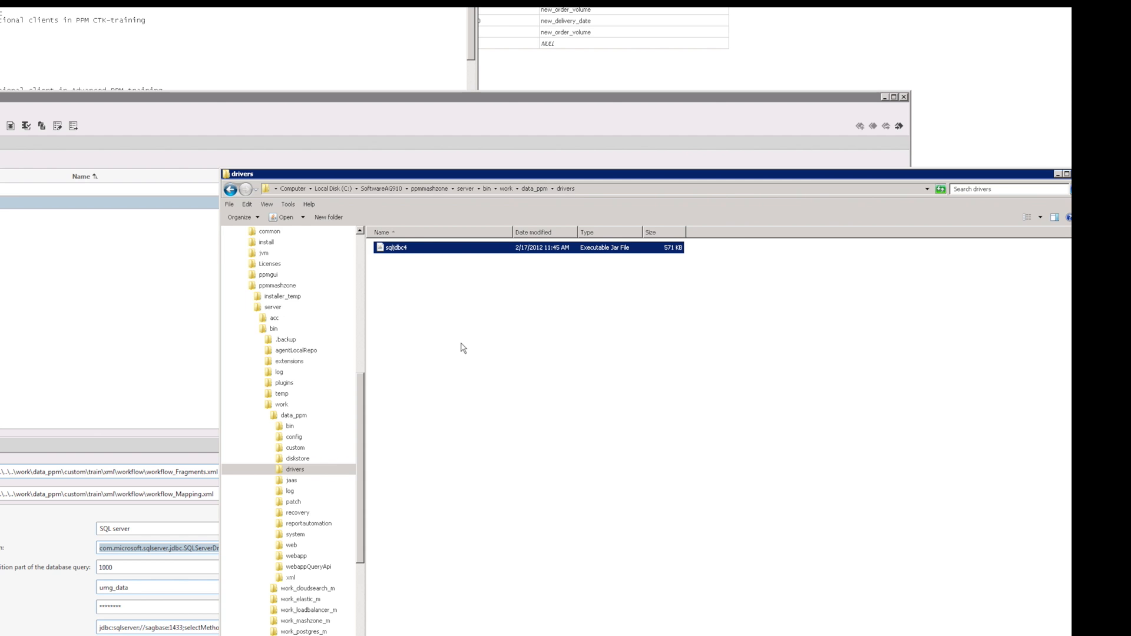
Switch back to PPM Customizing Toolkit and test the system configuration of the workflow data source.
left_click(165, 315)
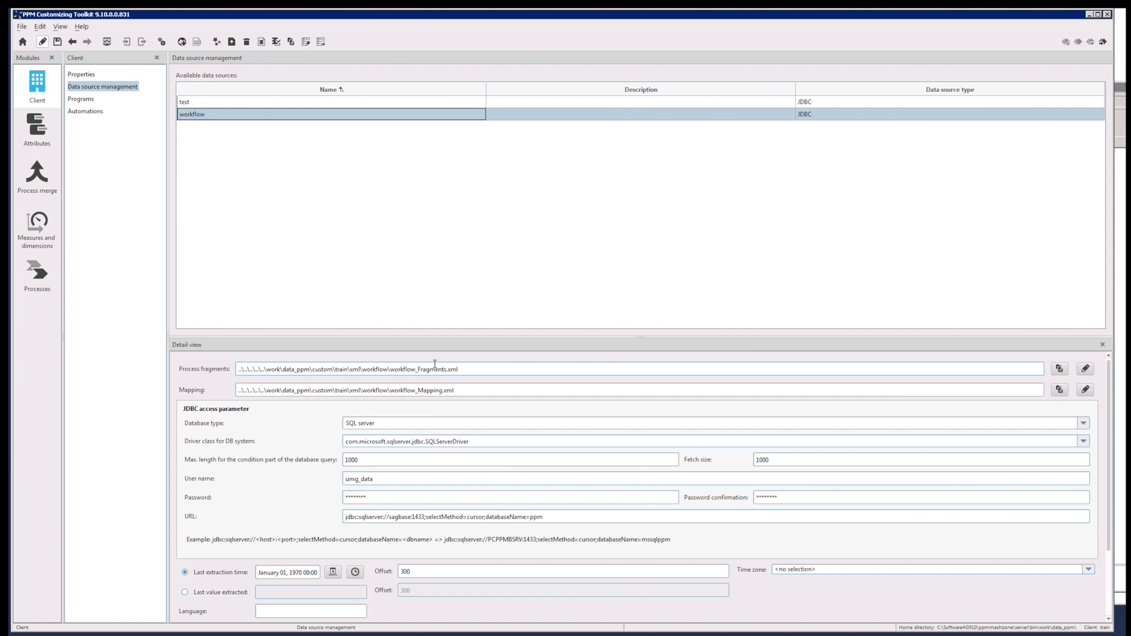
left_click(276, 44)
left_click_drag(830, 166, 442, 246)
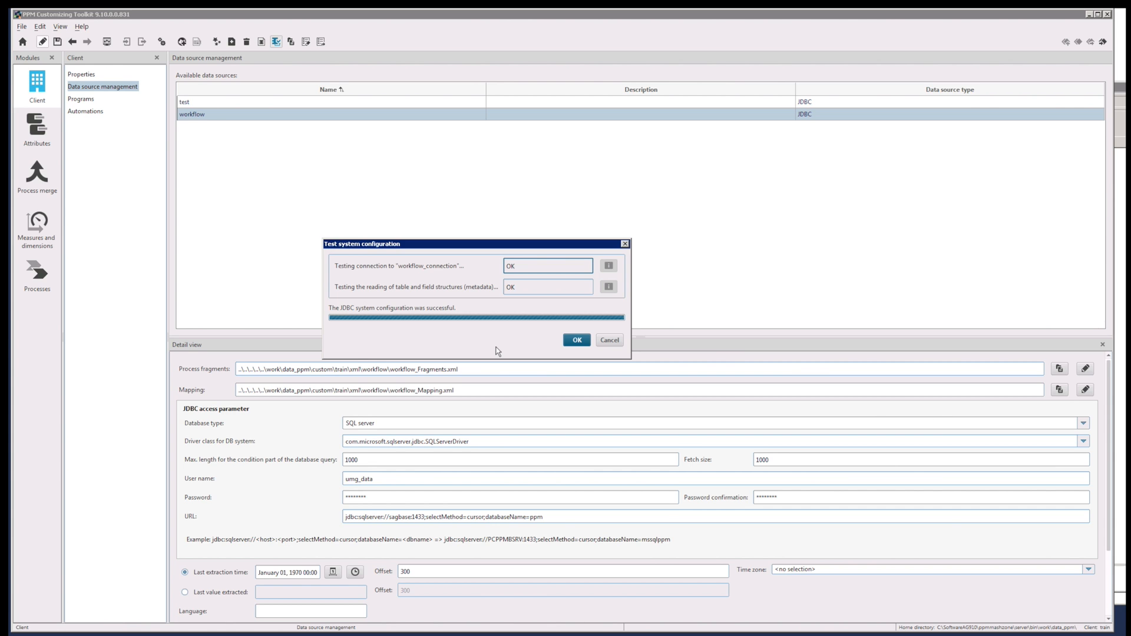
left_click(549, 514)
left_click(578, 340)
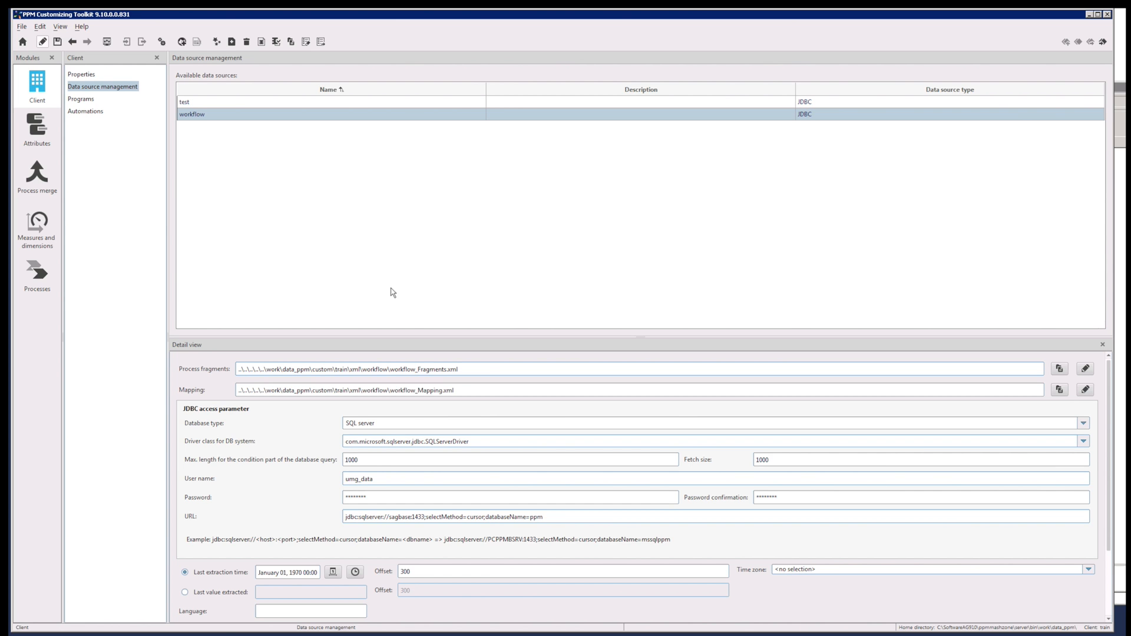
Save the client changes and open the table selection for the workflow data source in the process merge's data extraction.
left_click(37, 174)
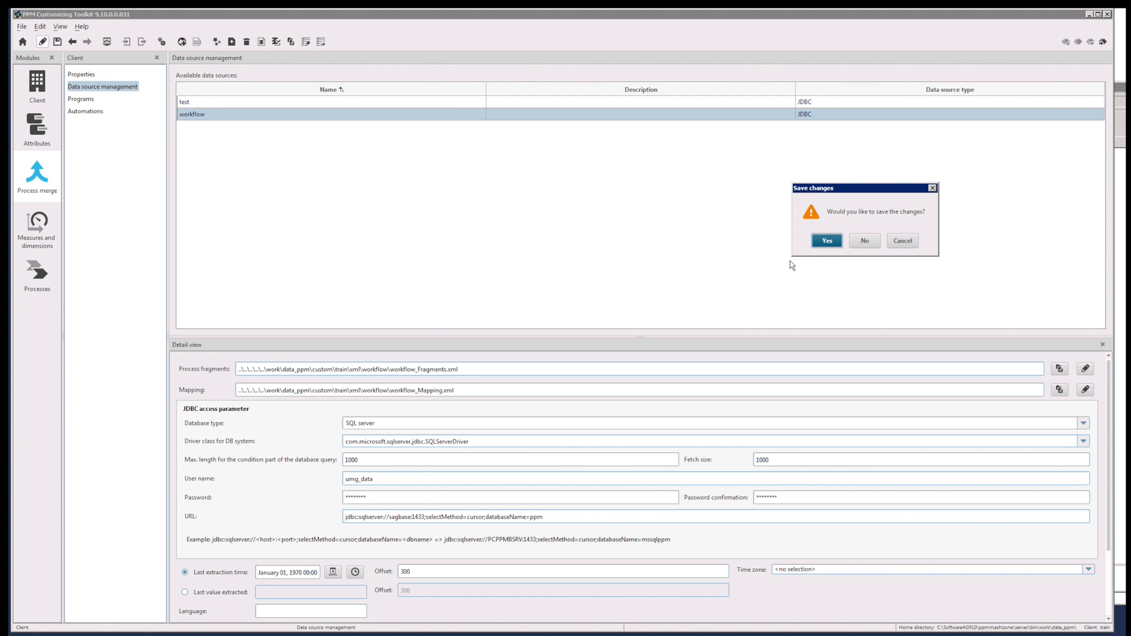
left_click(827, 241)
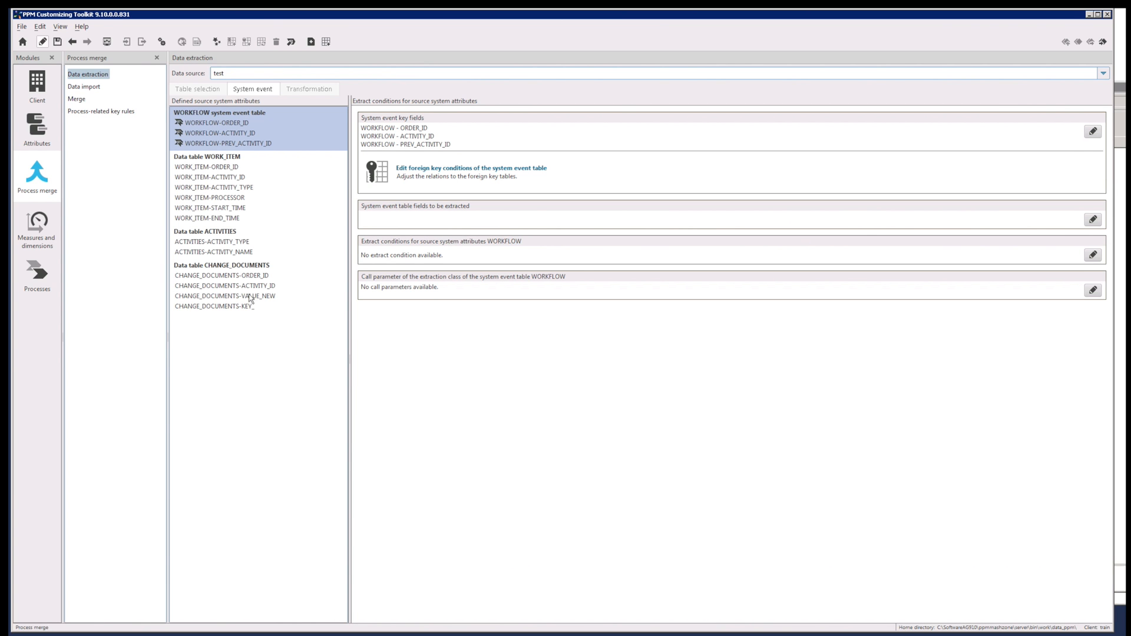
left_click(254, 74)
left_click(242, 97)
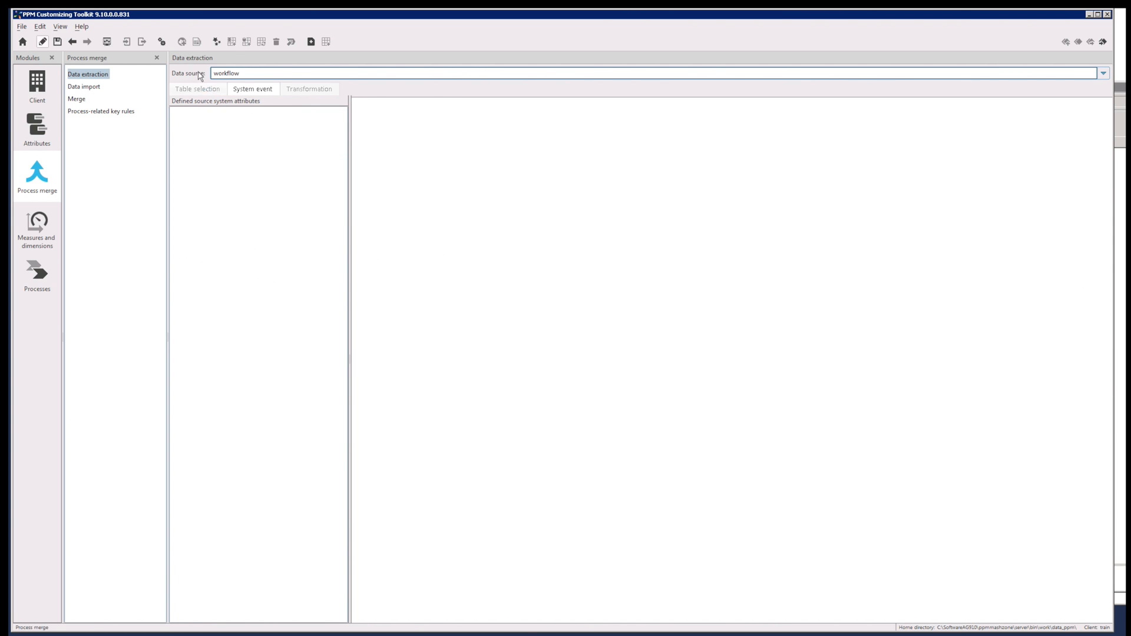
left_click(234, 75)
left_click(233, 96)
left_click(198, 89)
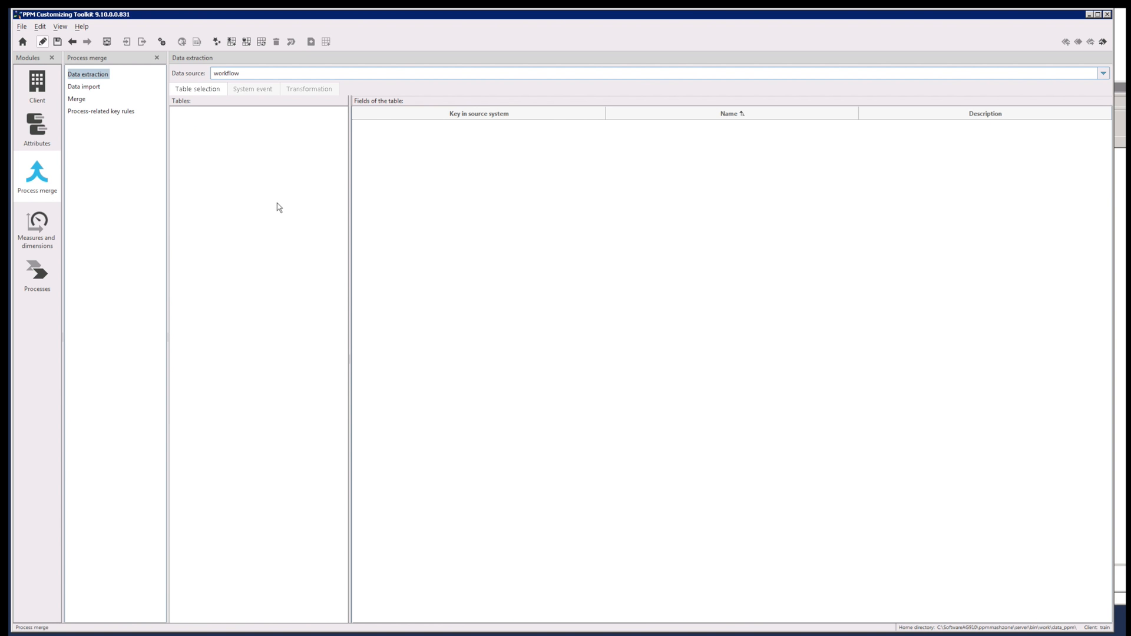
Search the workflow source system for tables in schema umg_data using * as the table name.
left_click(231, 42)
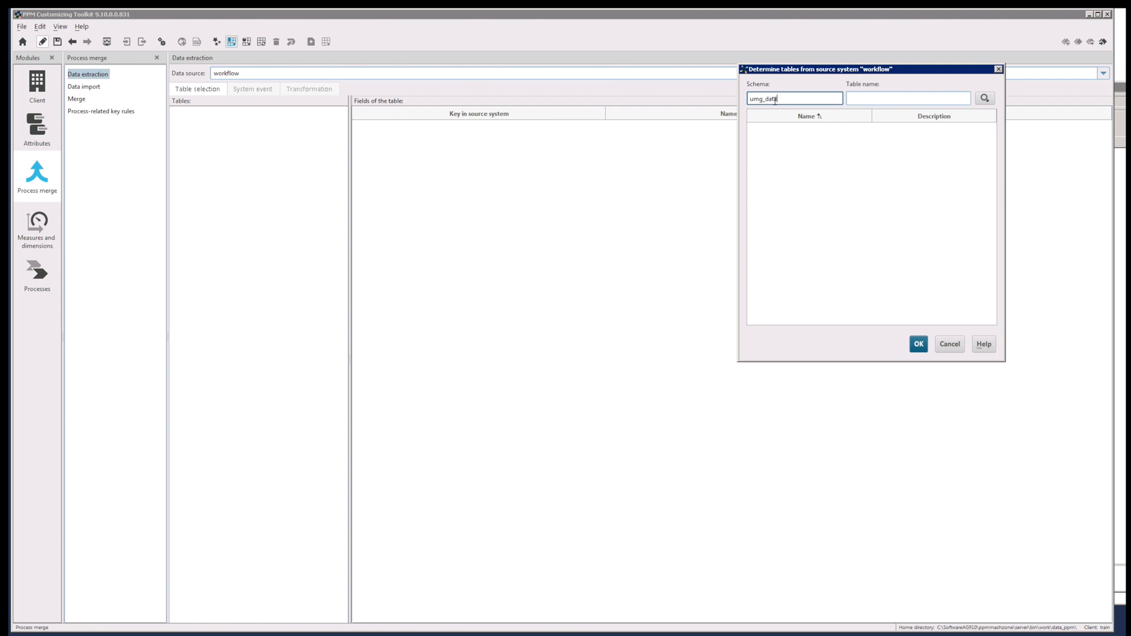
left_click(868, 96)
left_click(731, 91)
left_click_drag(731, 92, 713, 91)
left_click(876, 99)
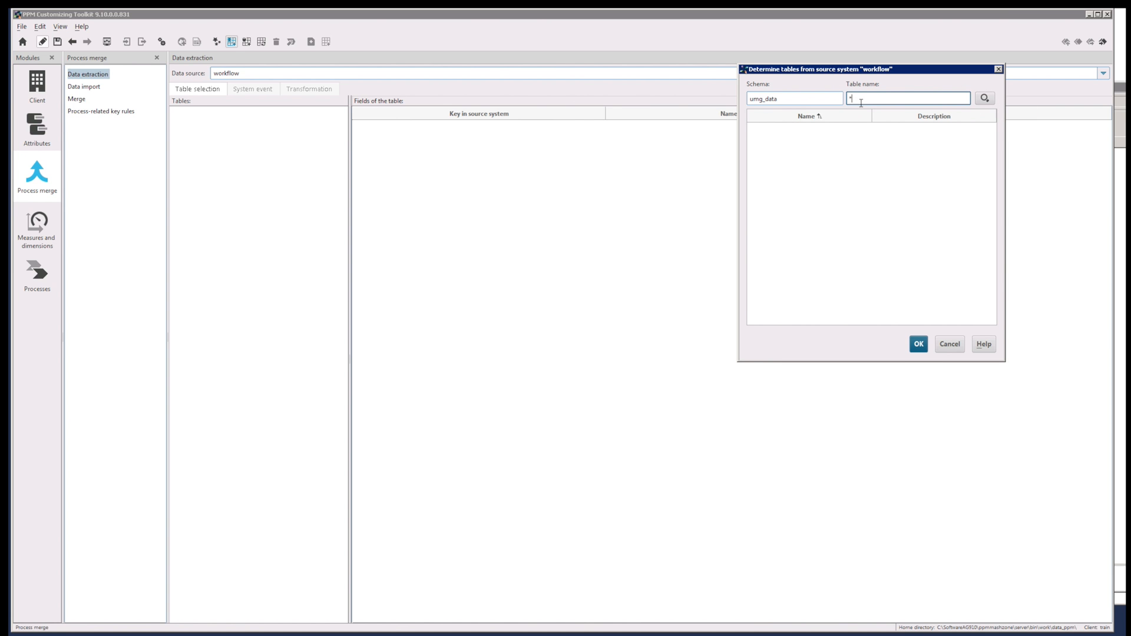
left_click(984, 98)
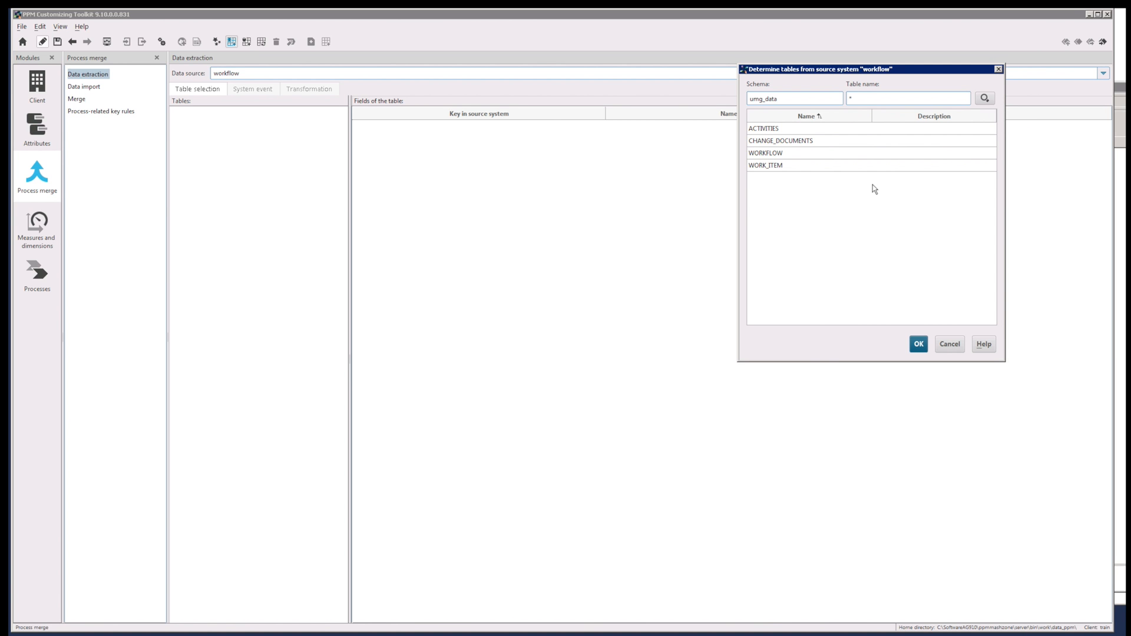
Add the tables ACTIVITIES, CHANGE_DOCUMENTS, WORKFLOW and WORK_ITEM to the workflow data source's table selection.
left_click(797, 129)
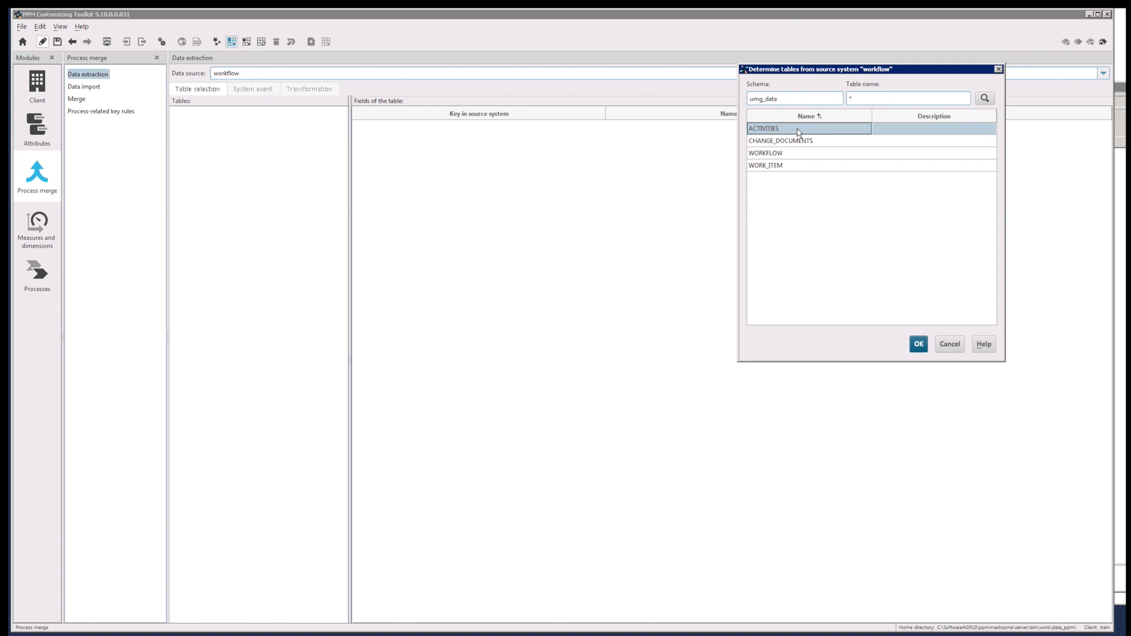
left_click(788, 168, "shift")
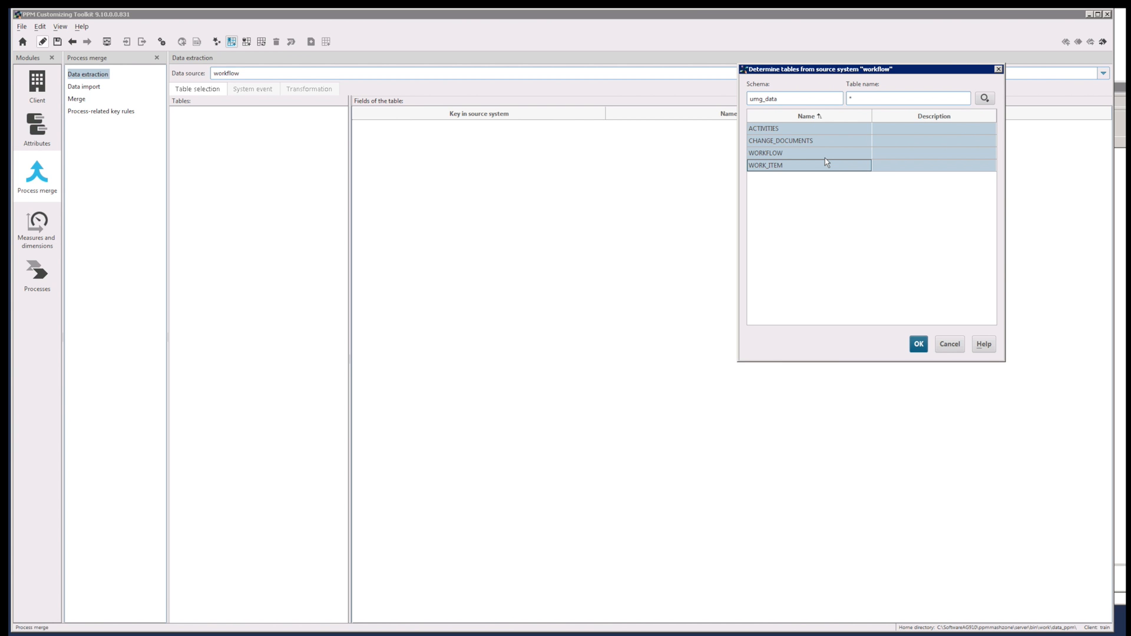
left_click(918, 344)
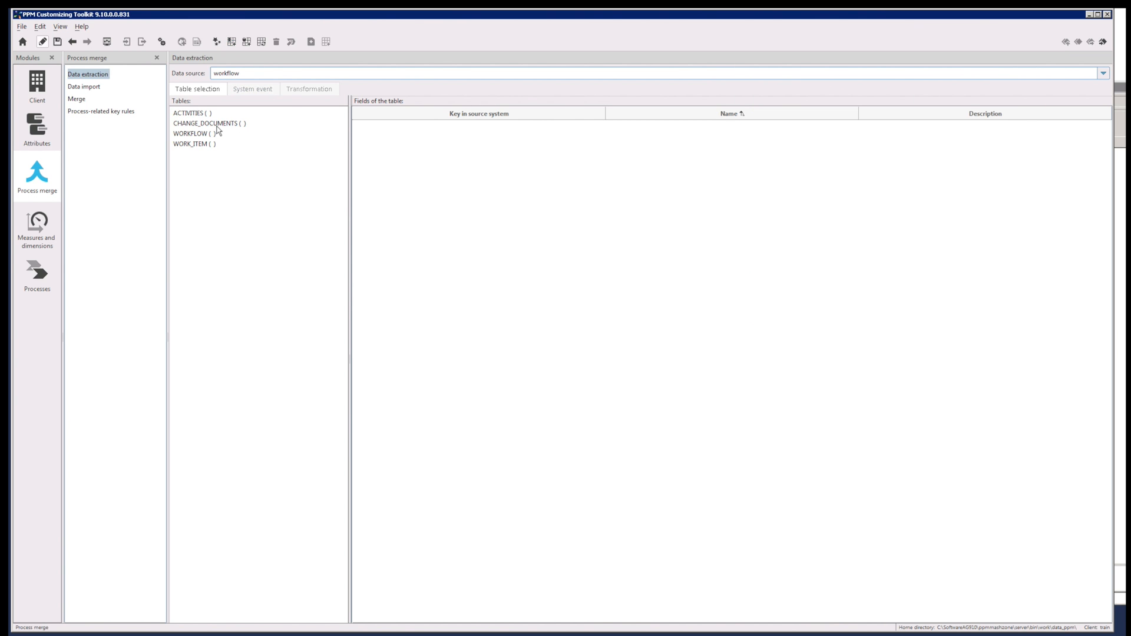
Examine the fields and source system keys of each selected table and compare with the system event definitions.
left_click(199, 115)
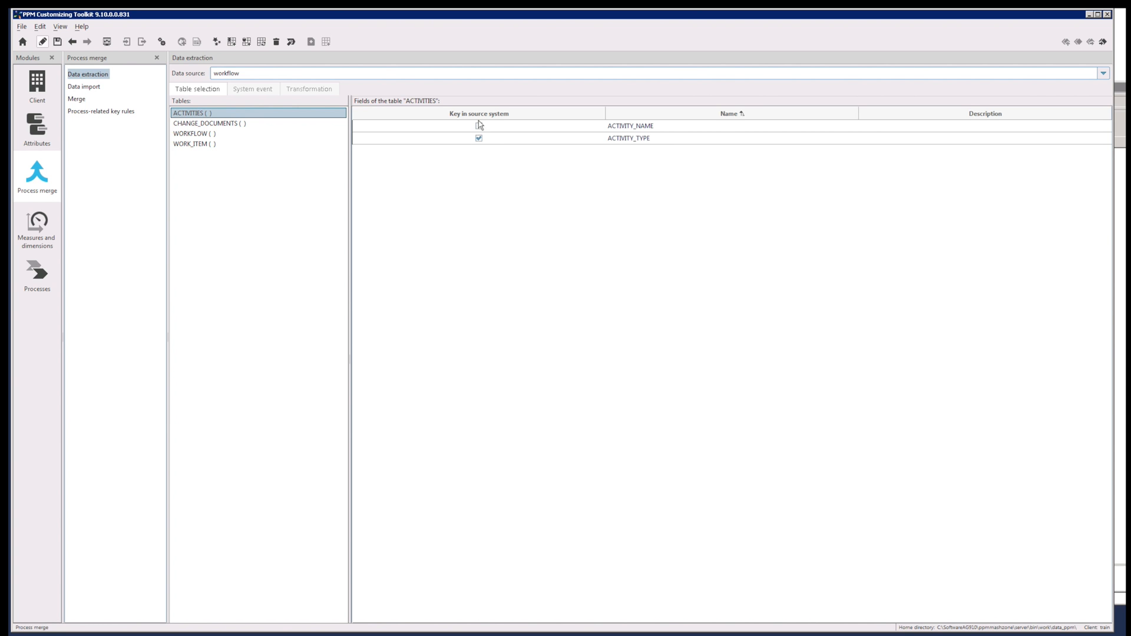
left_click(223, 125)
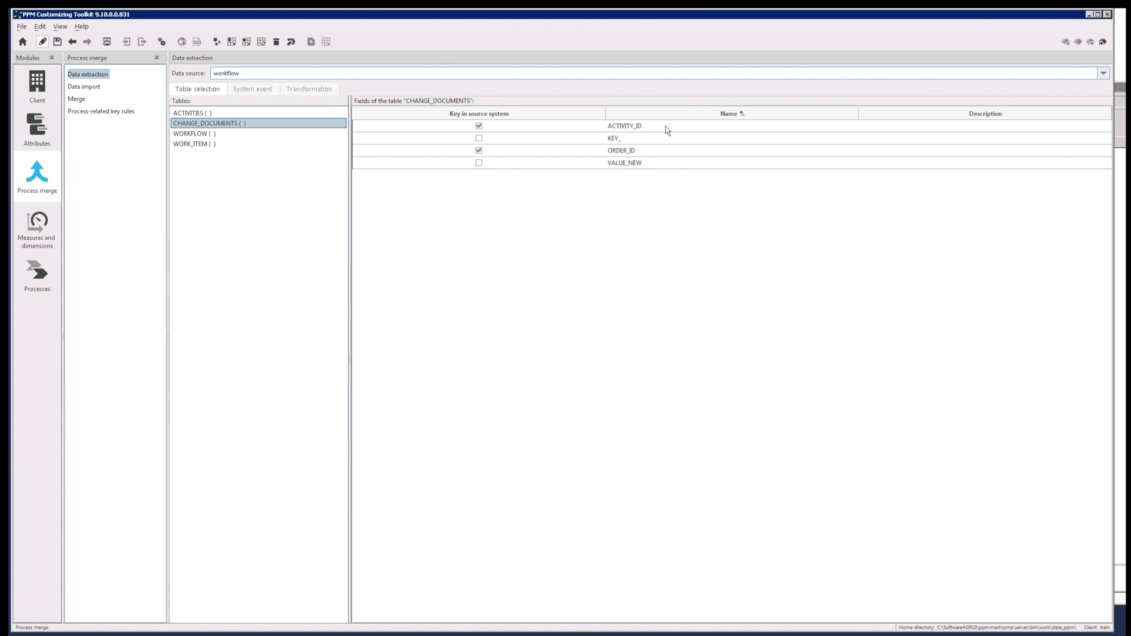
left_click(178, 133)
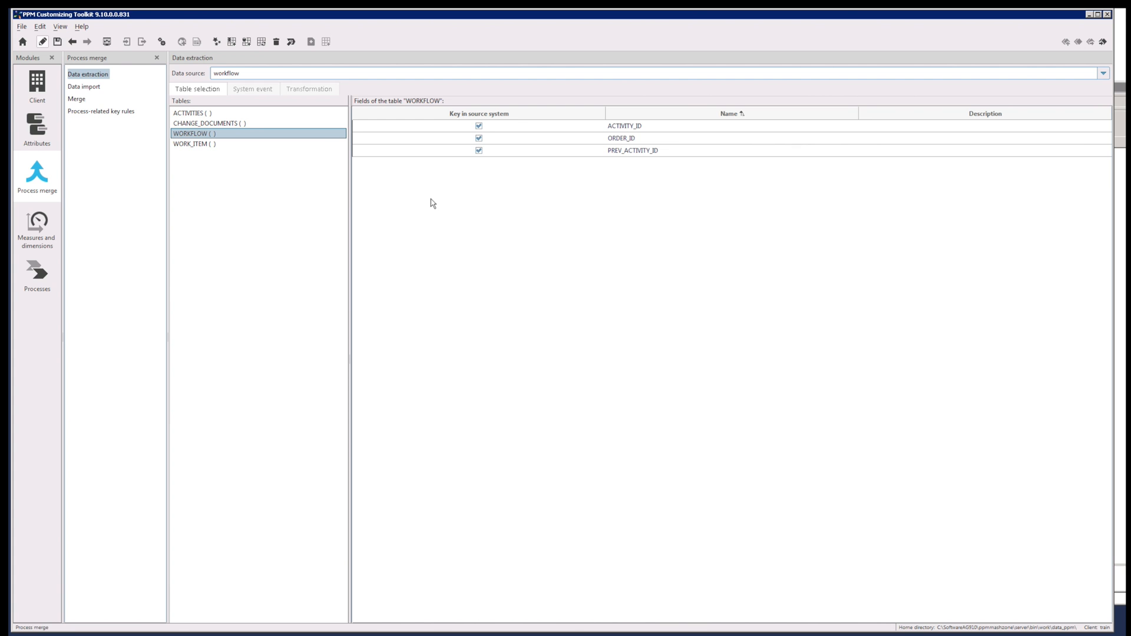
left_click(200, 144)
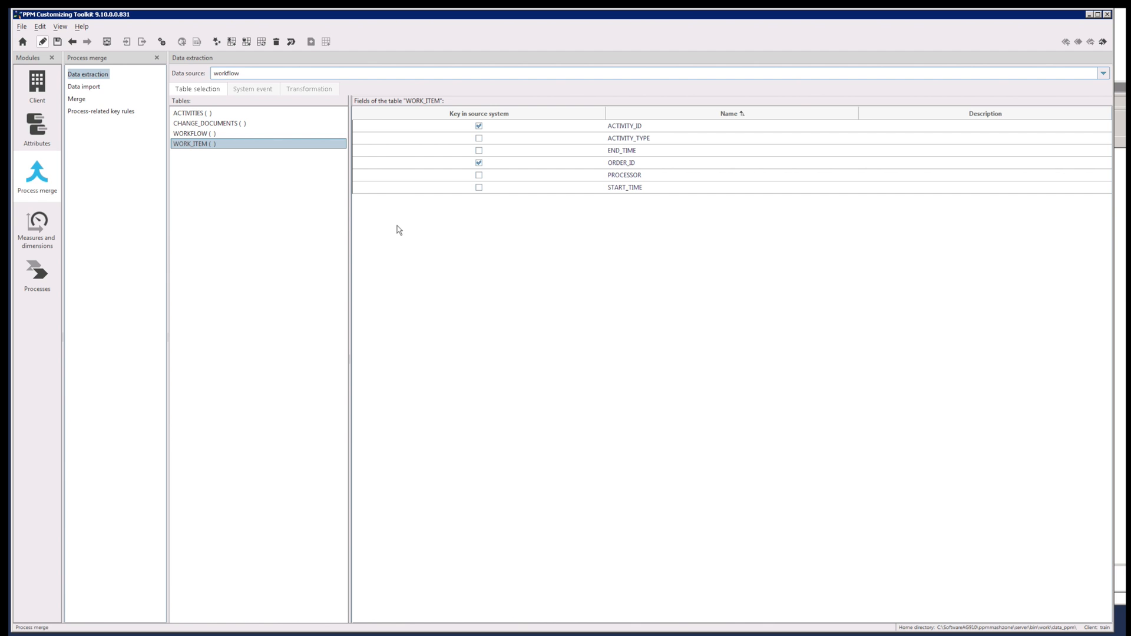
left_click(250, 90)
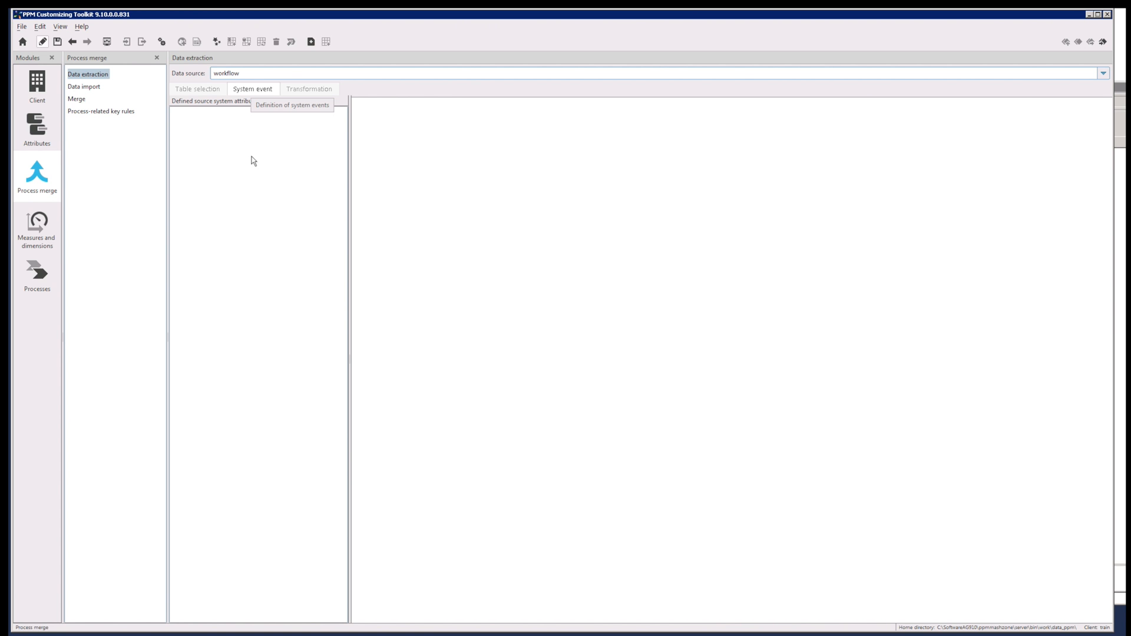
left_click(209, 90)
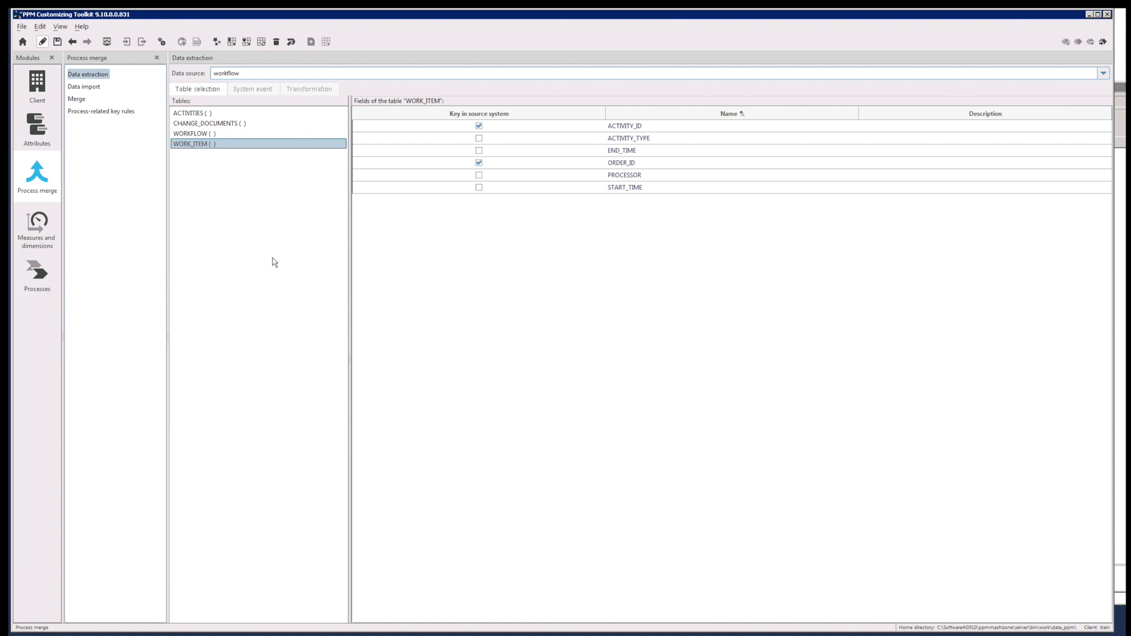
left_click(253, 89)
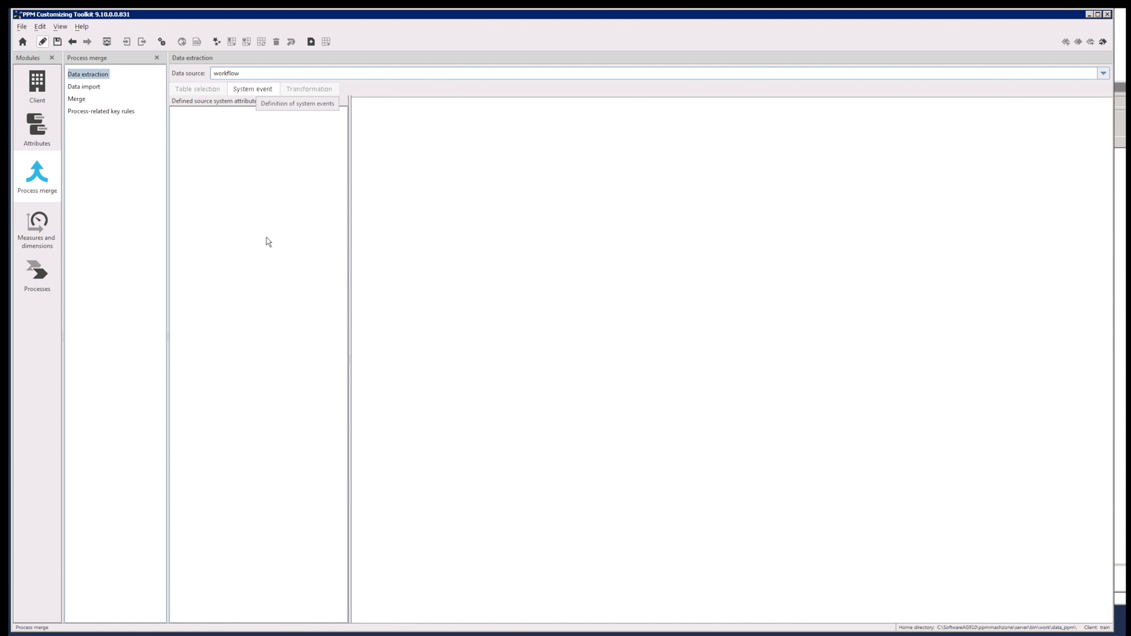
left_click(214, 91)
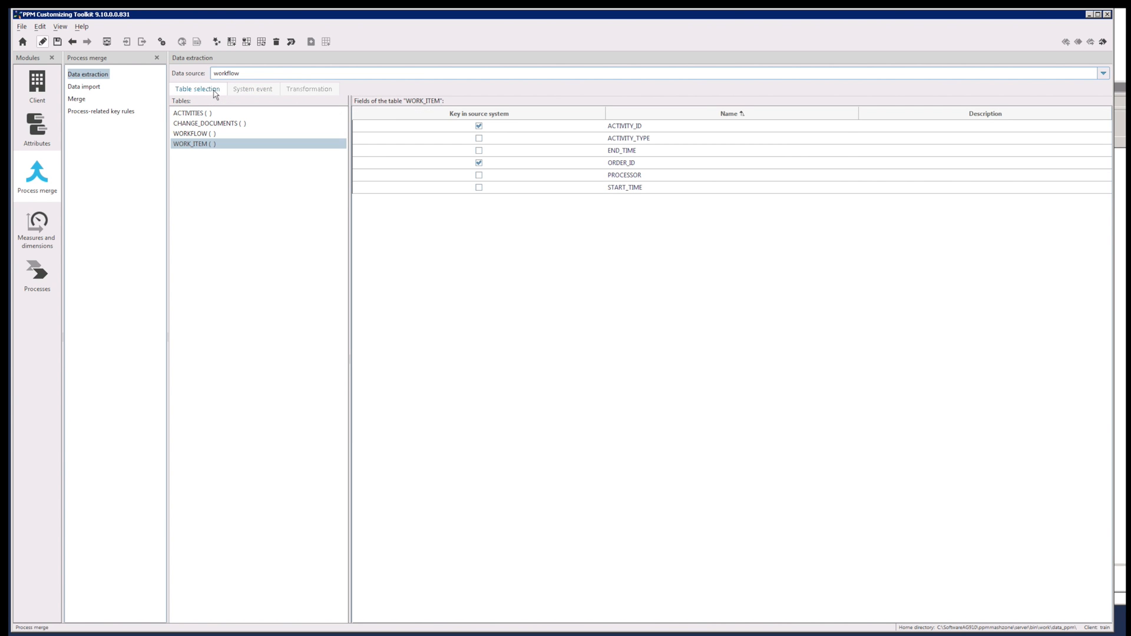
Start creating a system event for the workflow data source and choose WORKFLOW as its source system table.
left_click(247, 92)
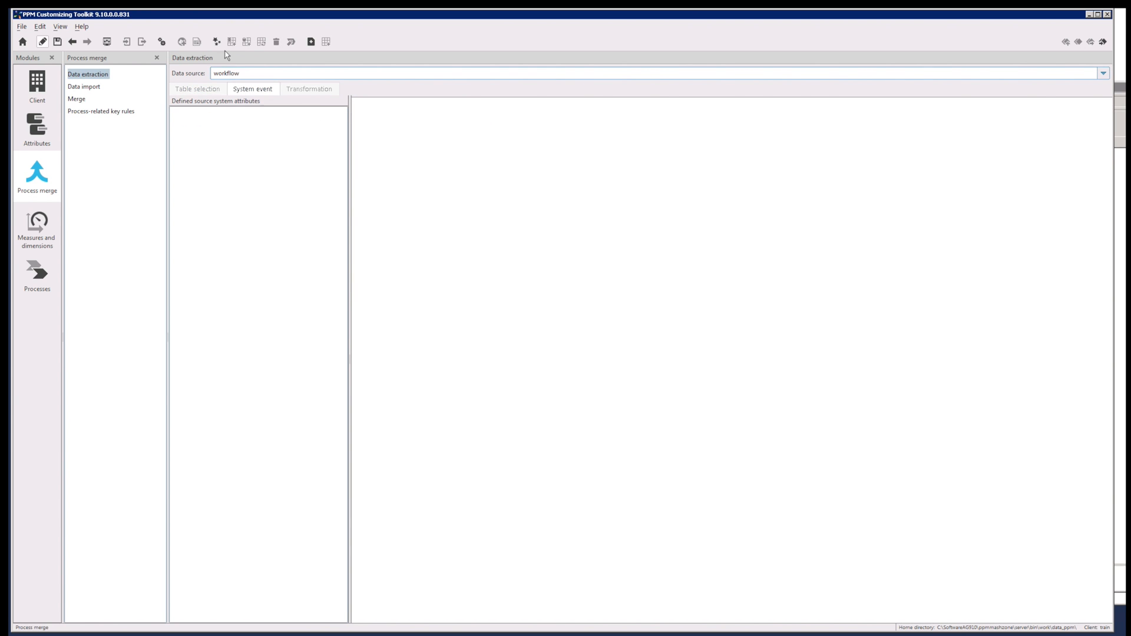
left_click(311, 41)
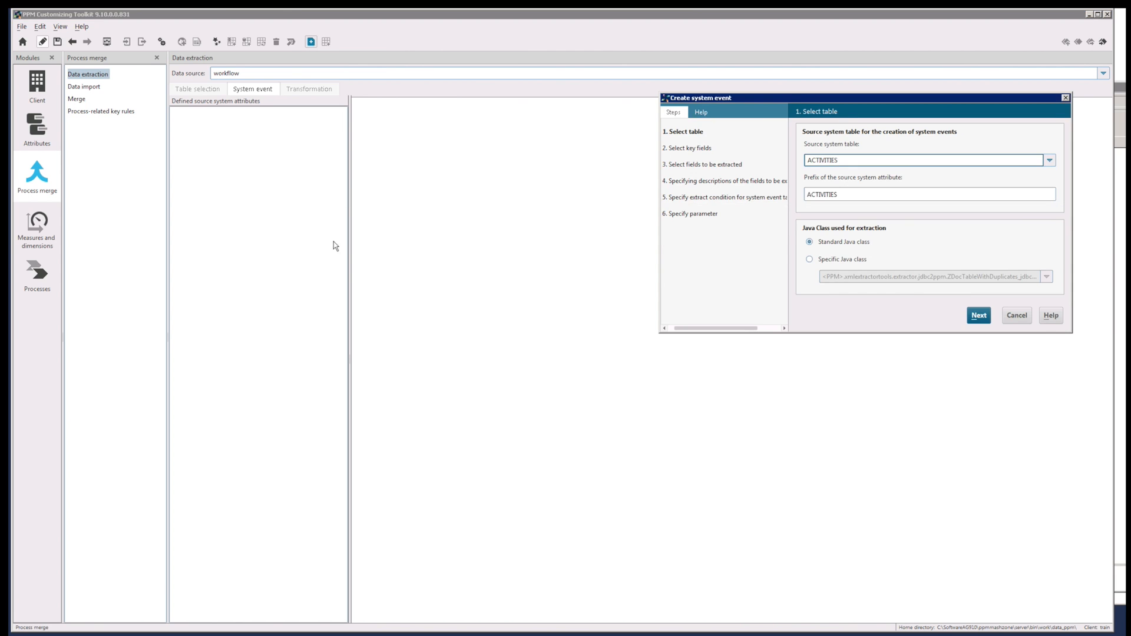
left_click_drag(821, 98, 442, 145)
left_click(480, 210)
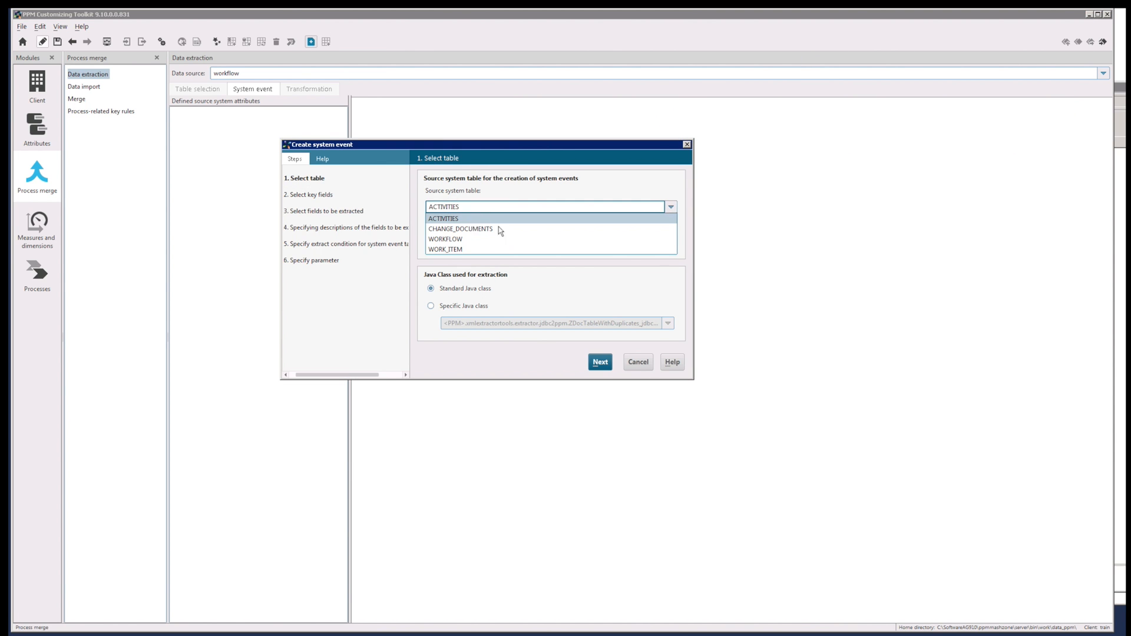
left_click(453, 239)
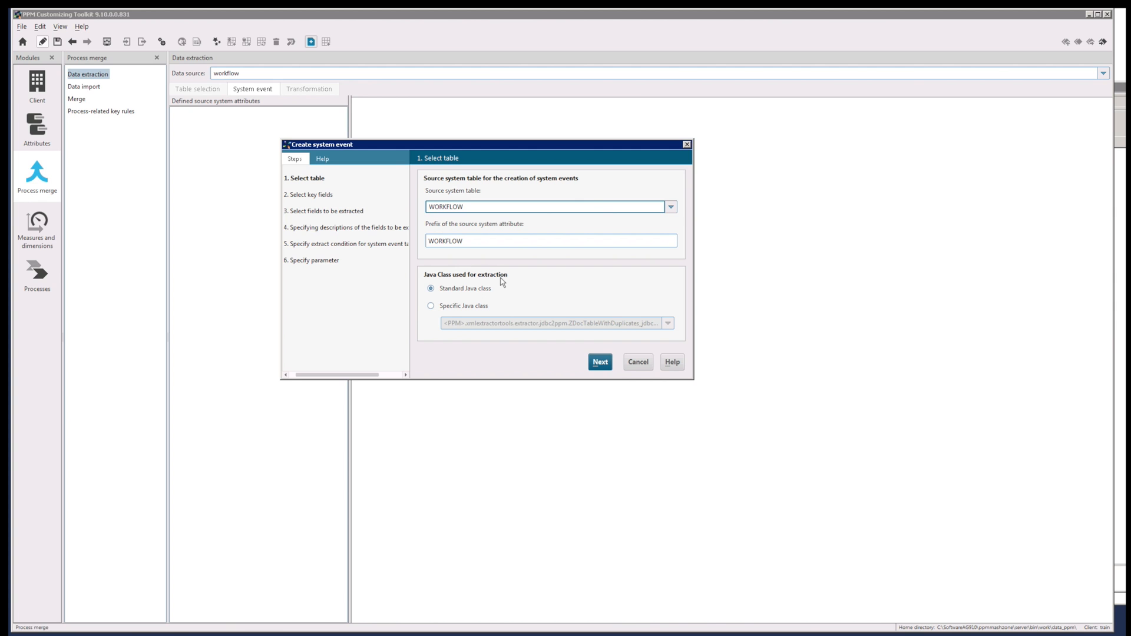
Define ORDER_ID, ACTIVITY_ID and PREV_ACTIVITY_ID as the key fields of the WORKFLOW system event, keeping the standard Java class.
left_click(600, 363)
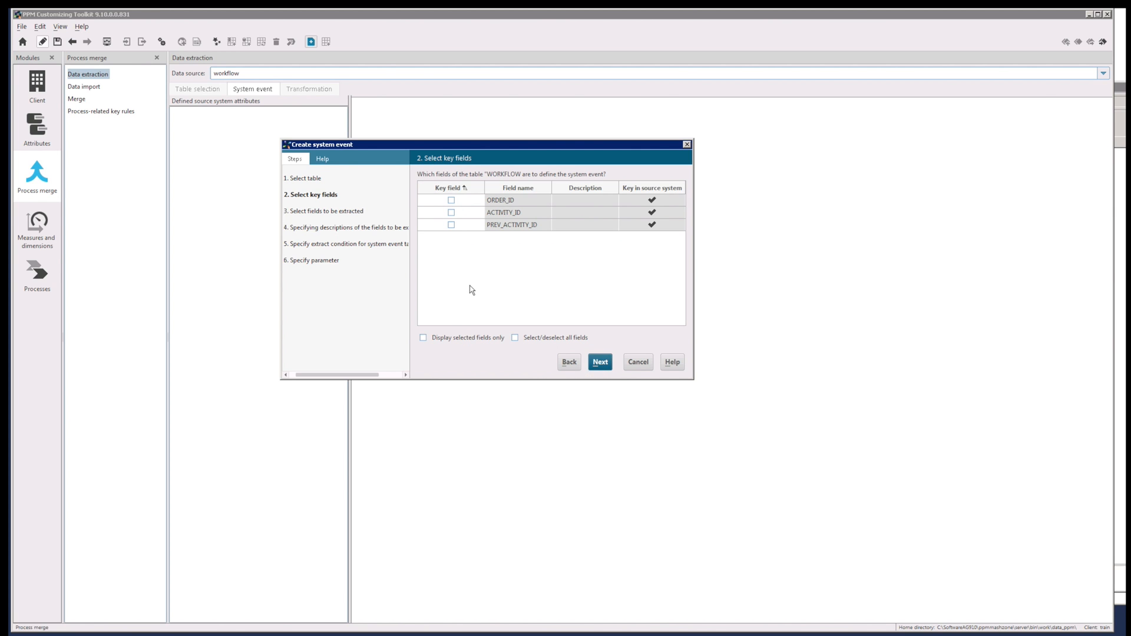
left_click(569, 361)
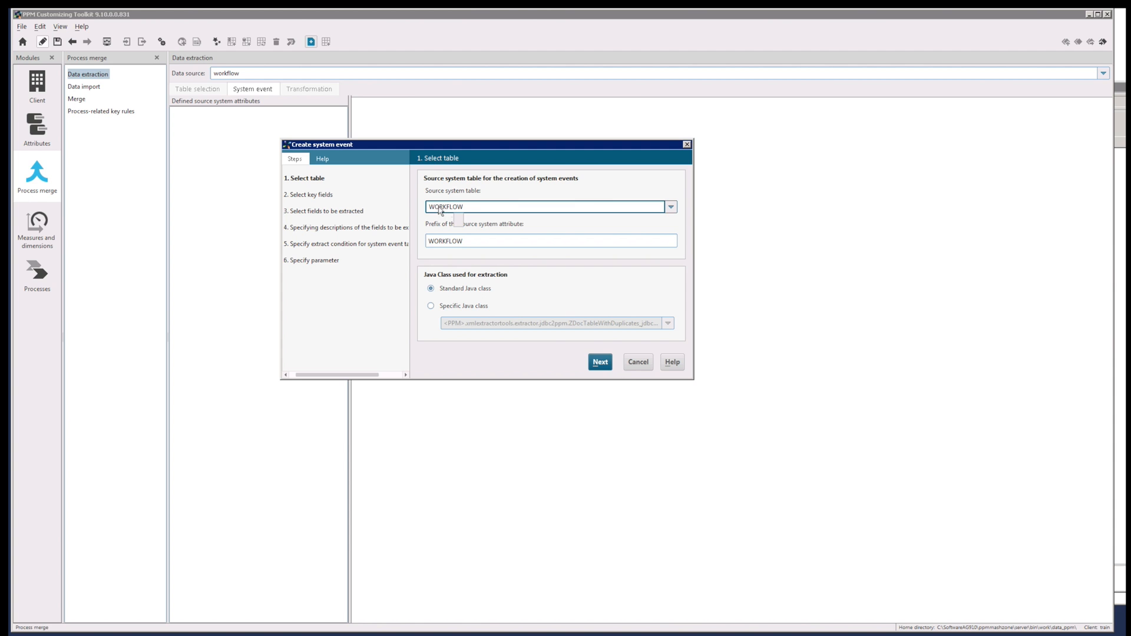
left_click(477, 210)
left_click(446, 239)
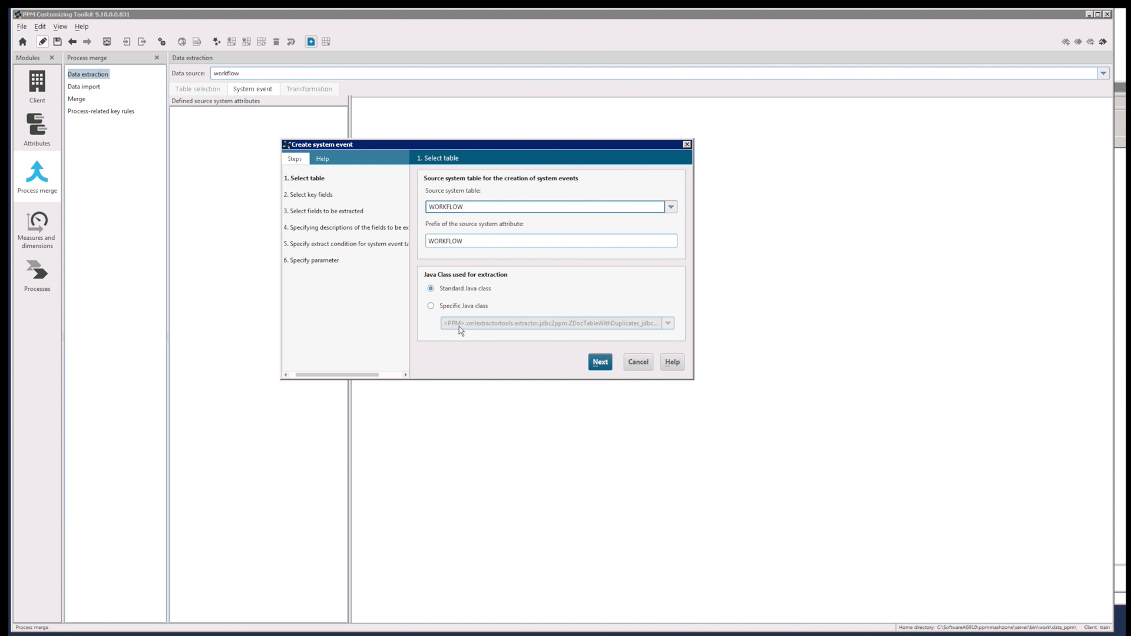
left_click(600, 362)
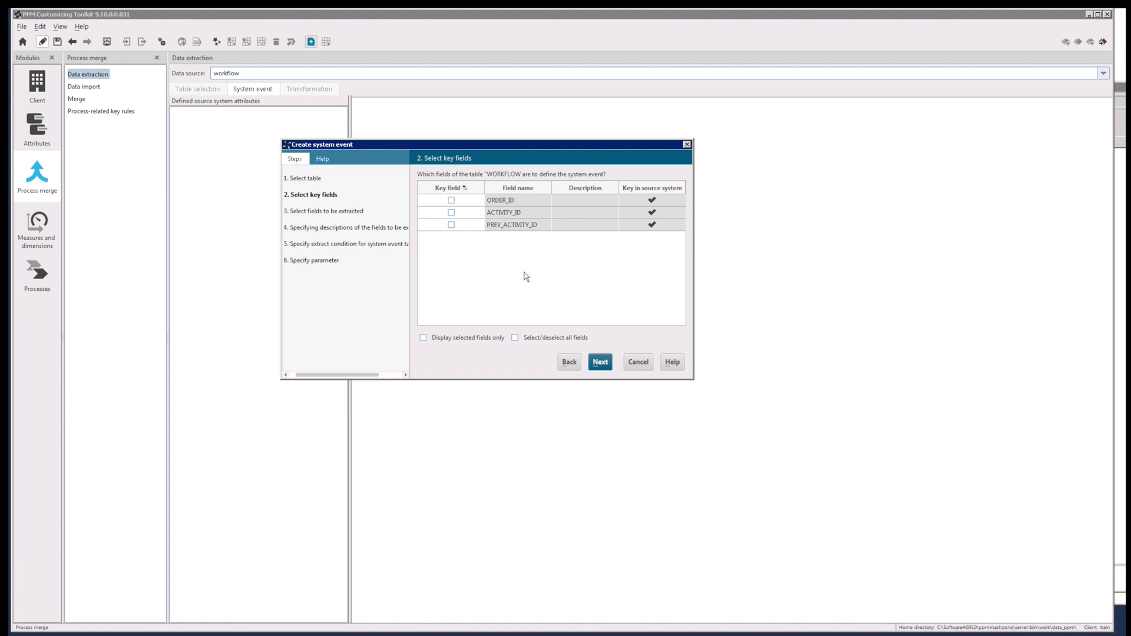
left_click_drag(428, 179, 363, 186)
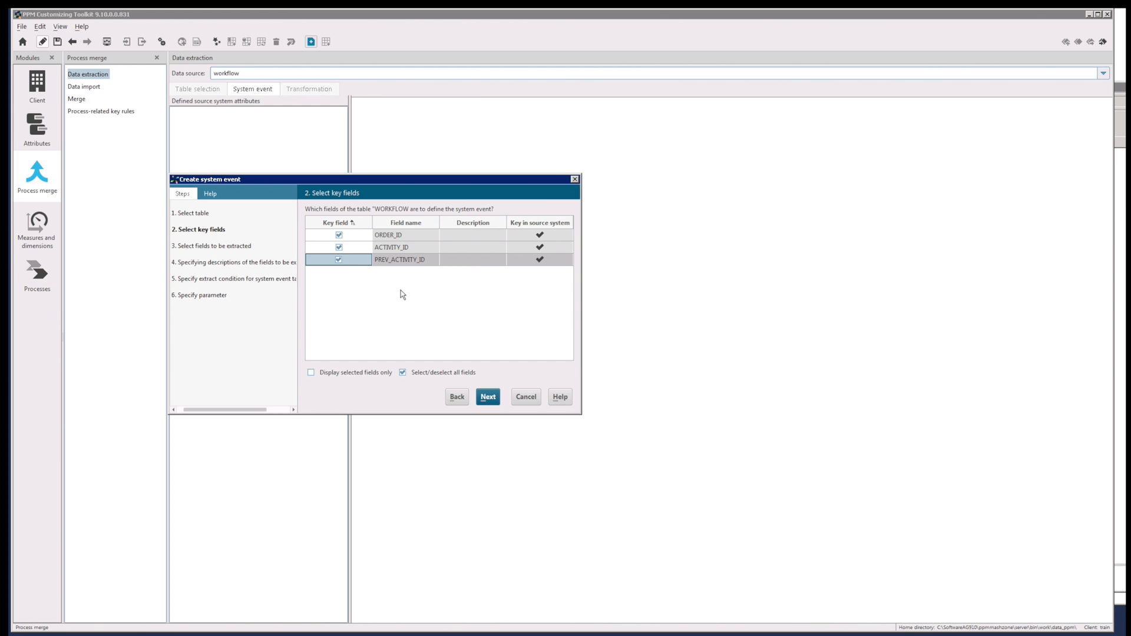
left_click(488, 397)
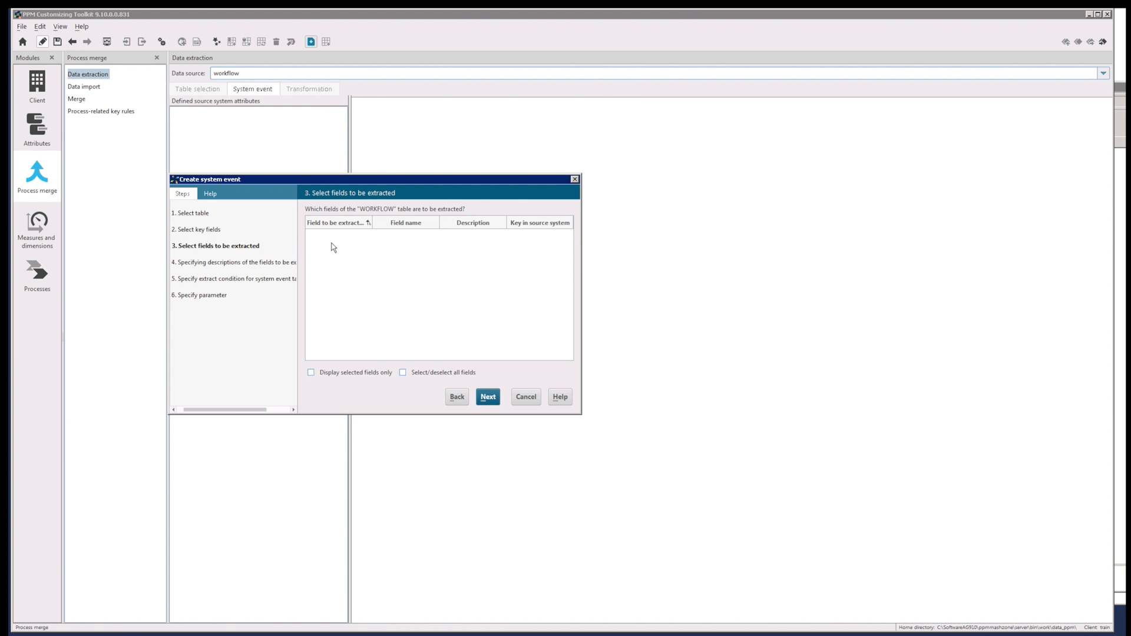
Complete the WORKFLOW system event without extra fields, descriptions, extract conditions or parameters, consulting the help on condition operators along the way.
key("Return")
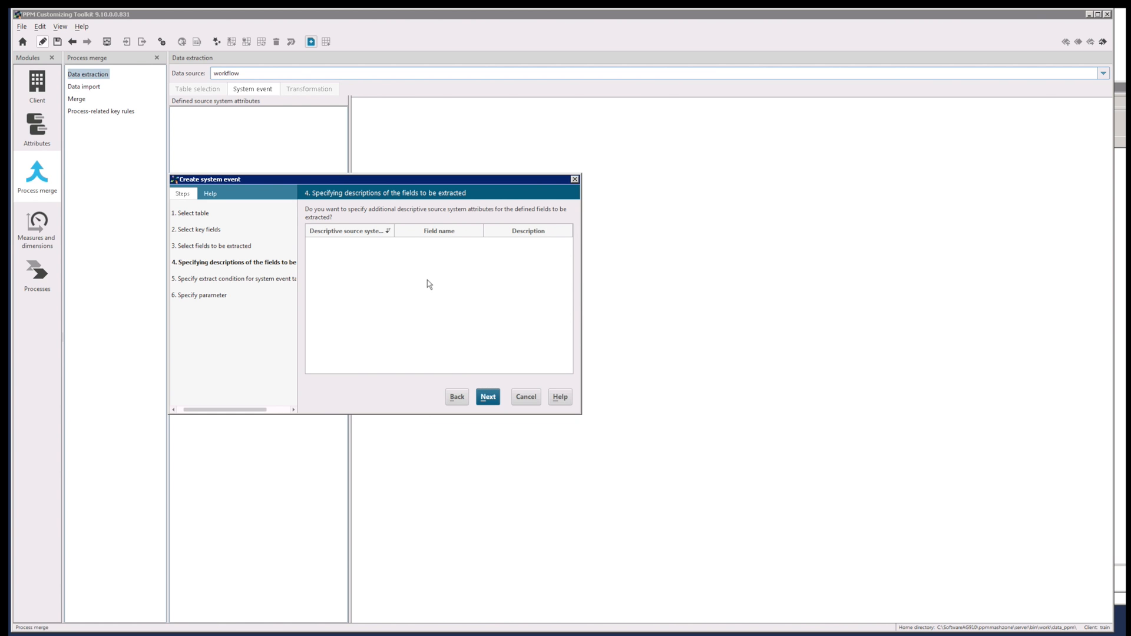
left_click(488, 397)
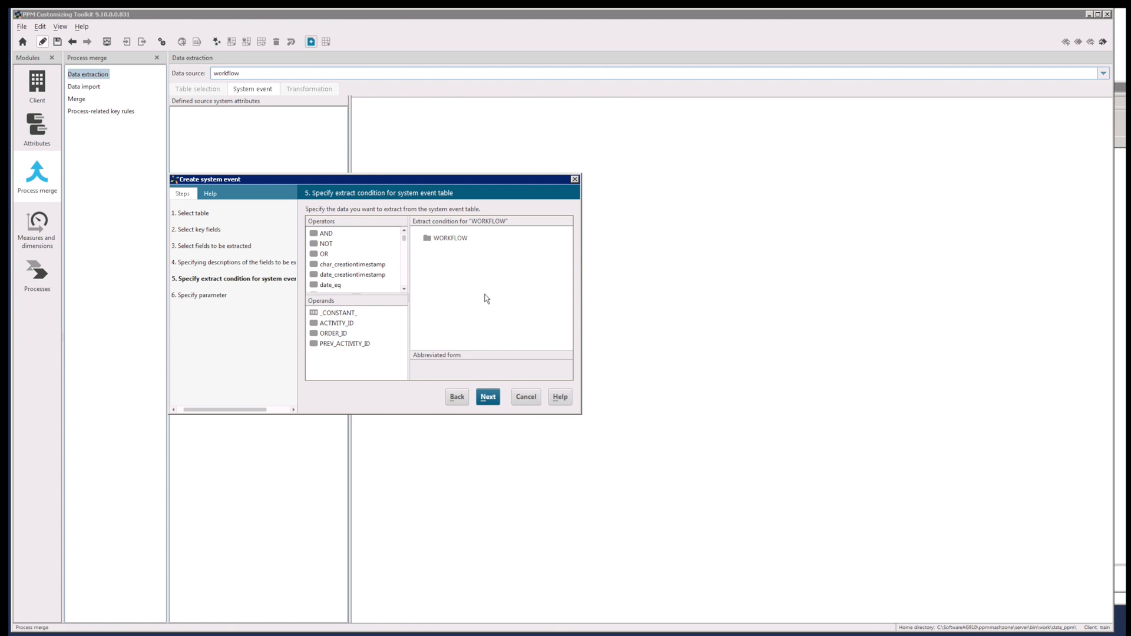
left_click(561, 396)
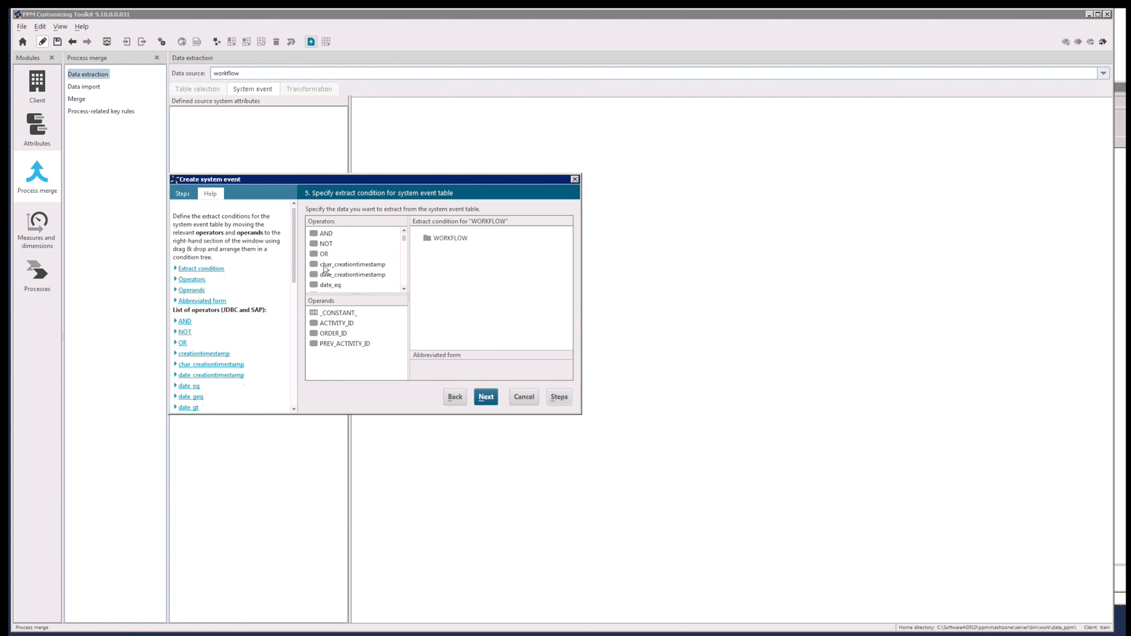
left_click_drag(292, 227, 293, 271)
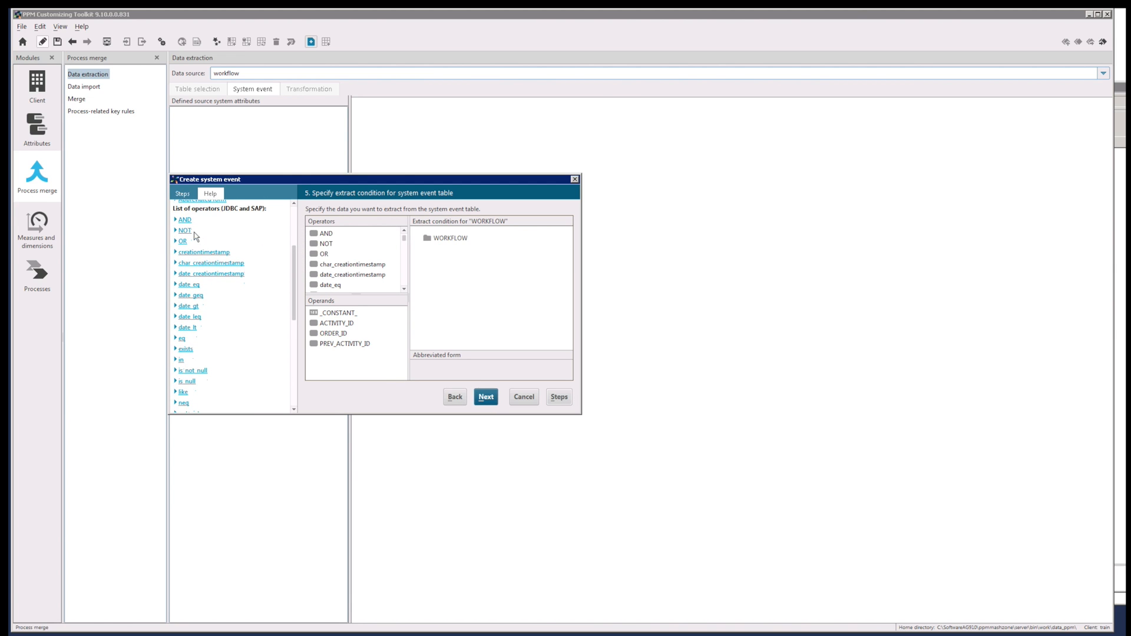
scroll(291, 283, "up", 2)
scroll(291, 283, "down", 5)
left_click(485, 396)
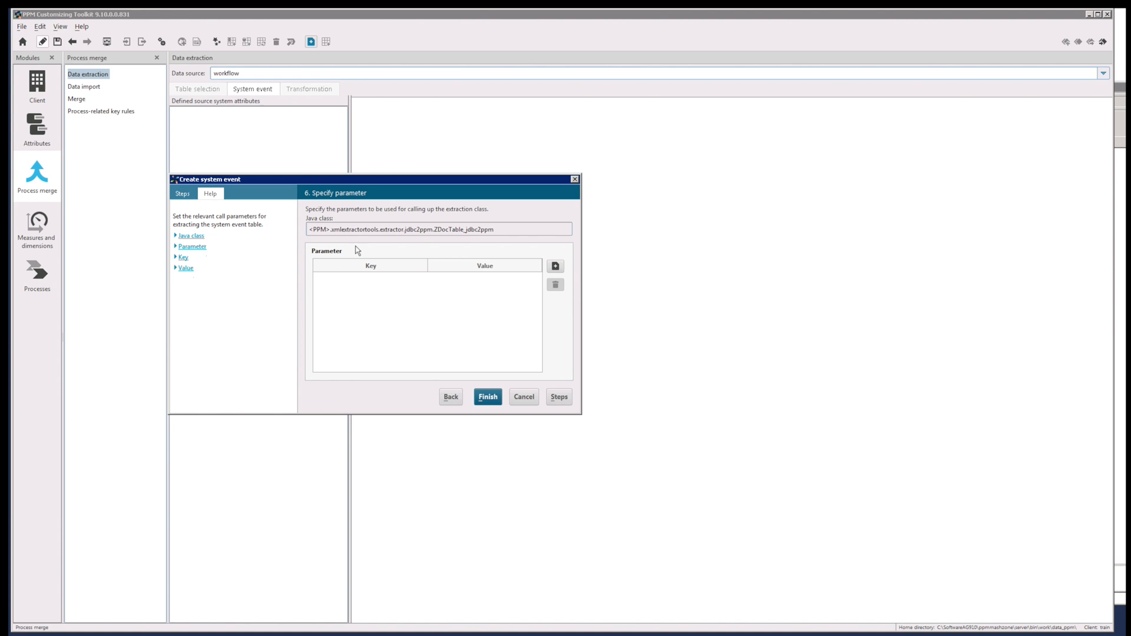
left_click(486, 399)
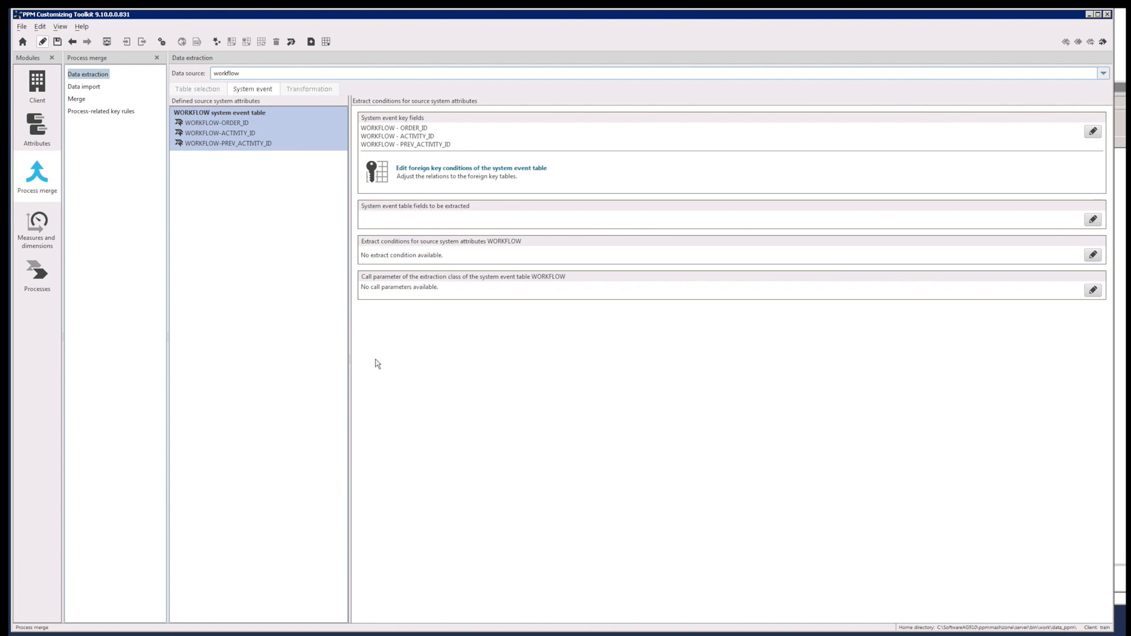
Start adding source system attributes to the workflow data source from table WORK_ITEM with the standard Java class.
left_click(310, 42)
left_click(880, 148)
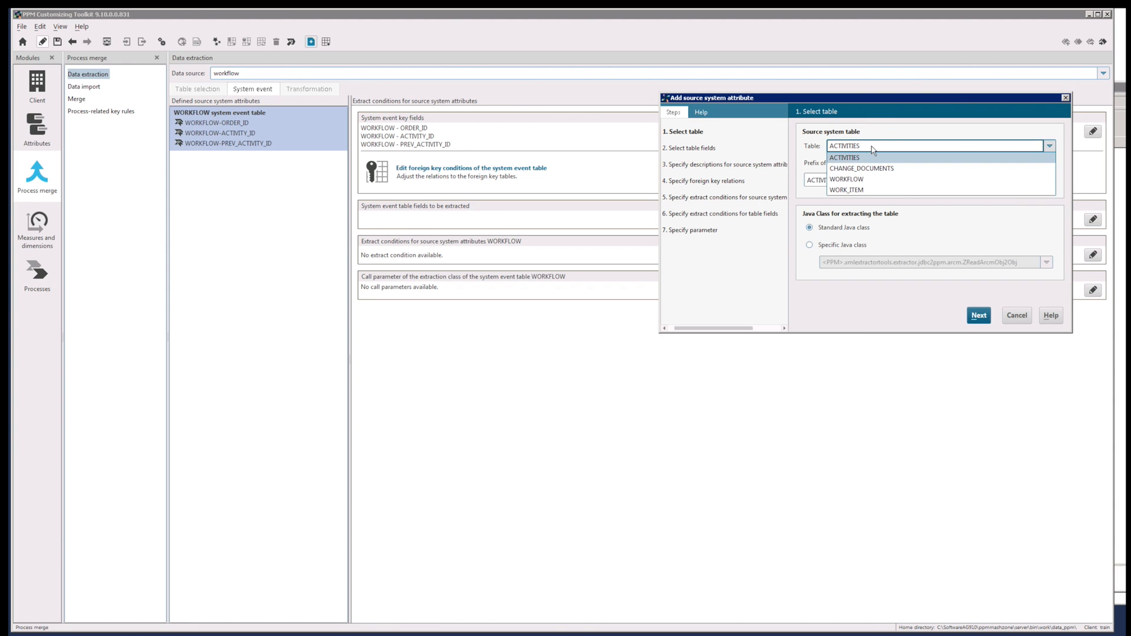
left_click(856, 190)
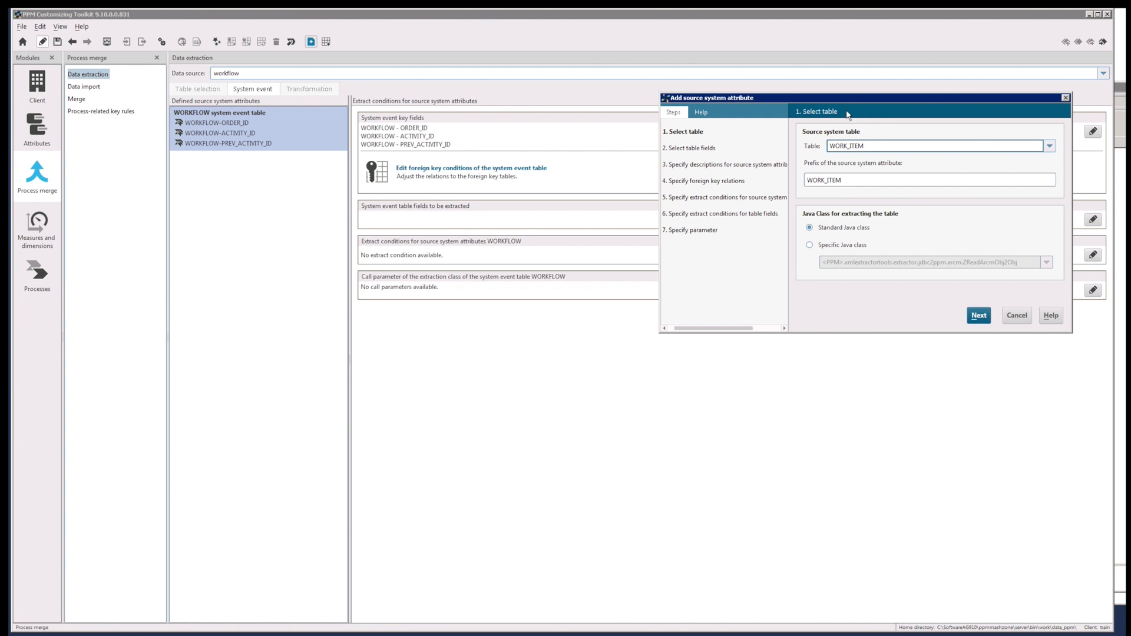
left_click_drag(848, 104, 538, 110)
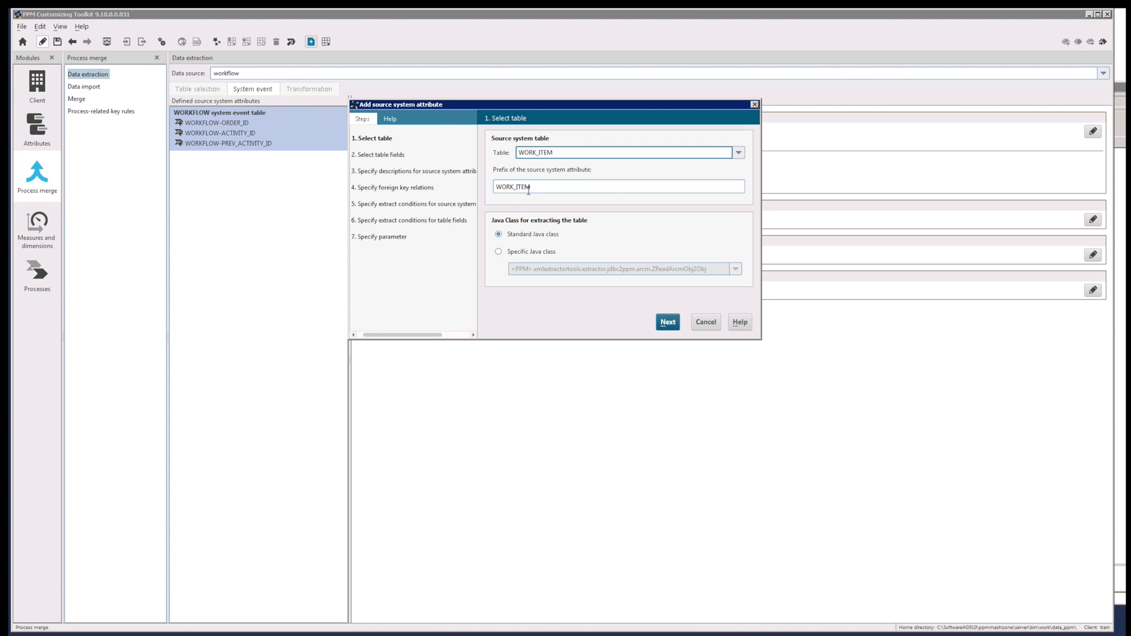
left_click(668, 321)
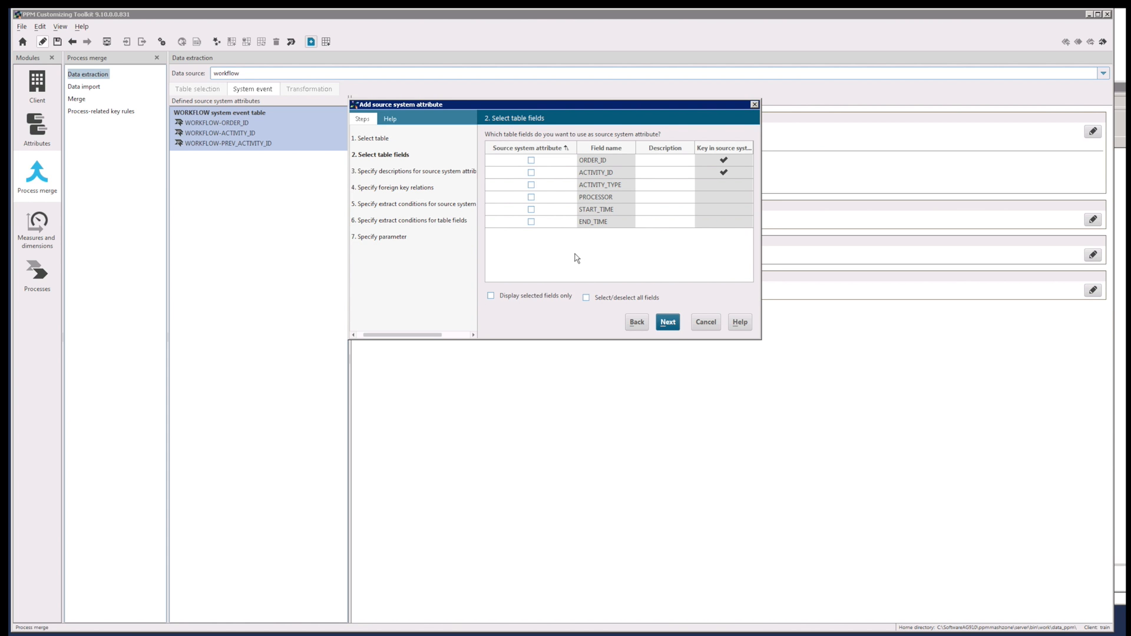
Select ORDER_ID, ACTIVITY_ID, ACTIVITY_TYPE, PROCESSOR, START_TIME and END_TIME of WORK_ITEM as source system attributes.
left_click_drag(543, 108, 397, 219)
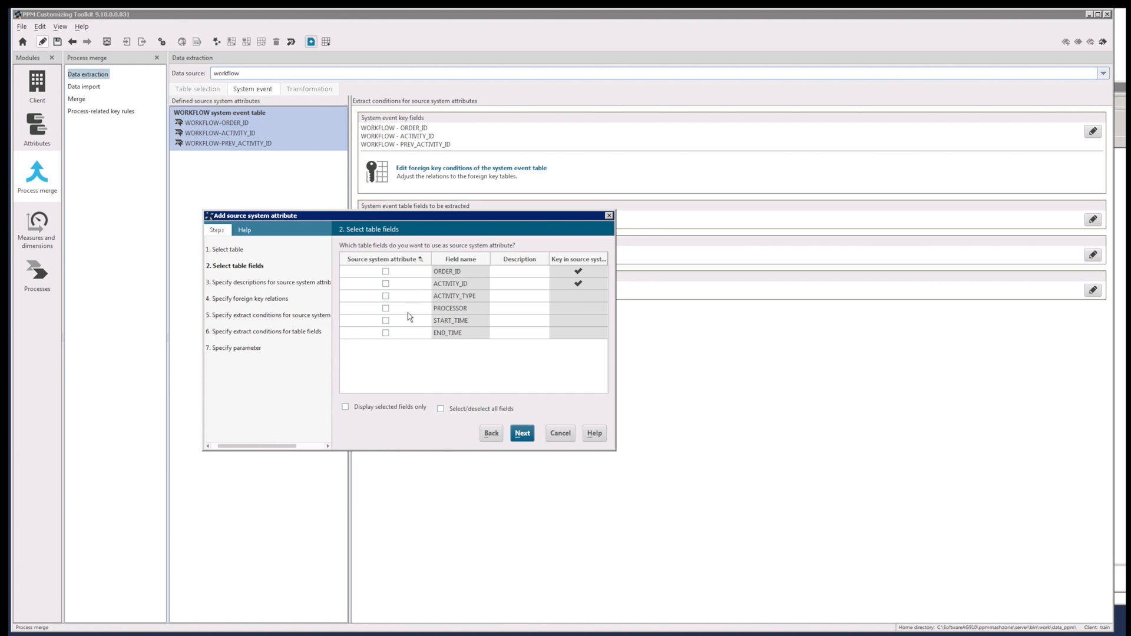
left_click(386, 273)
left_click(386, 284)
left_click(386, 296)
left_click(386, 308)
left_click(386, 321)
left_click(386, 333)
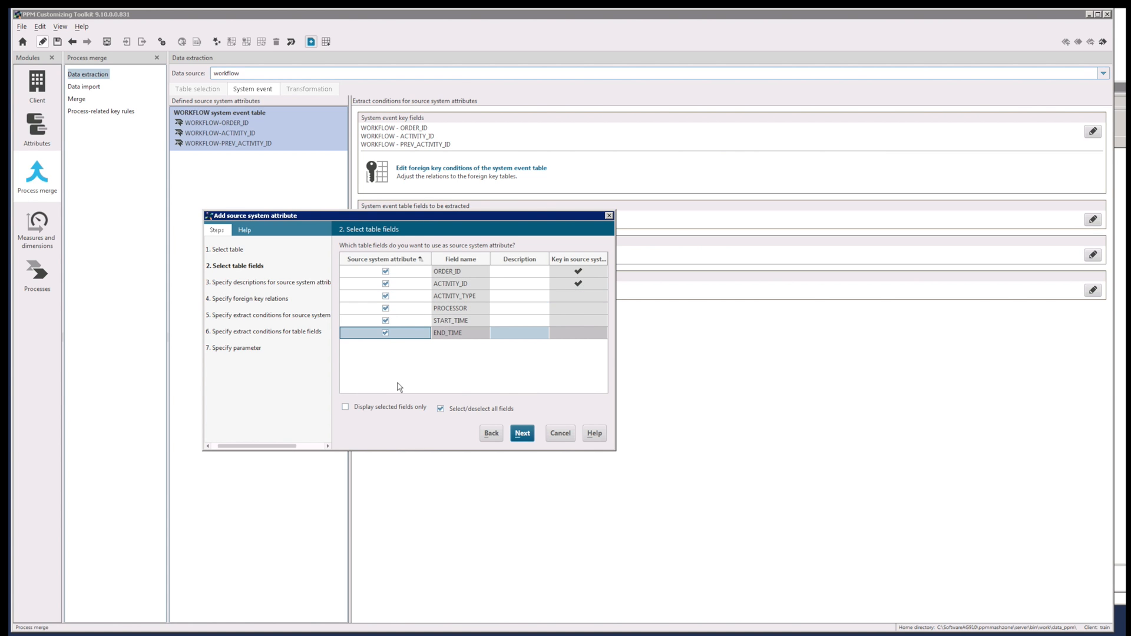
left_click(522, 433)
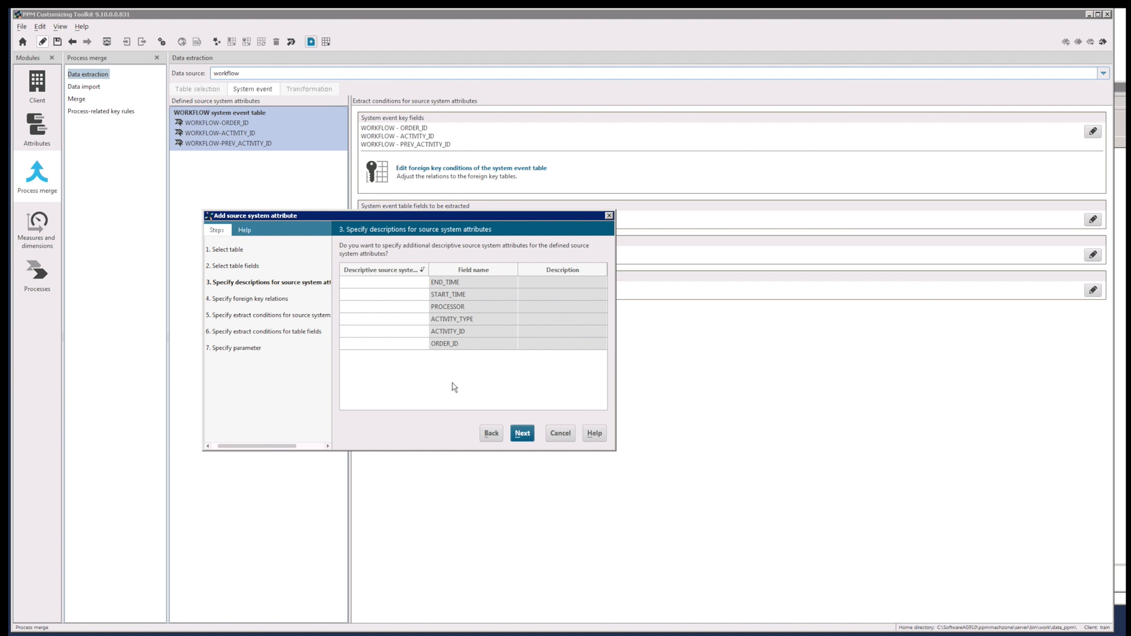
Describe ACTIVITY_TYPE through table ACTIVITIES with key field ACTIVITY_TYPE, description field ACTIVITY_NAME and no language field.
left_click(418, 318)
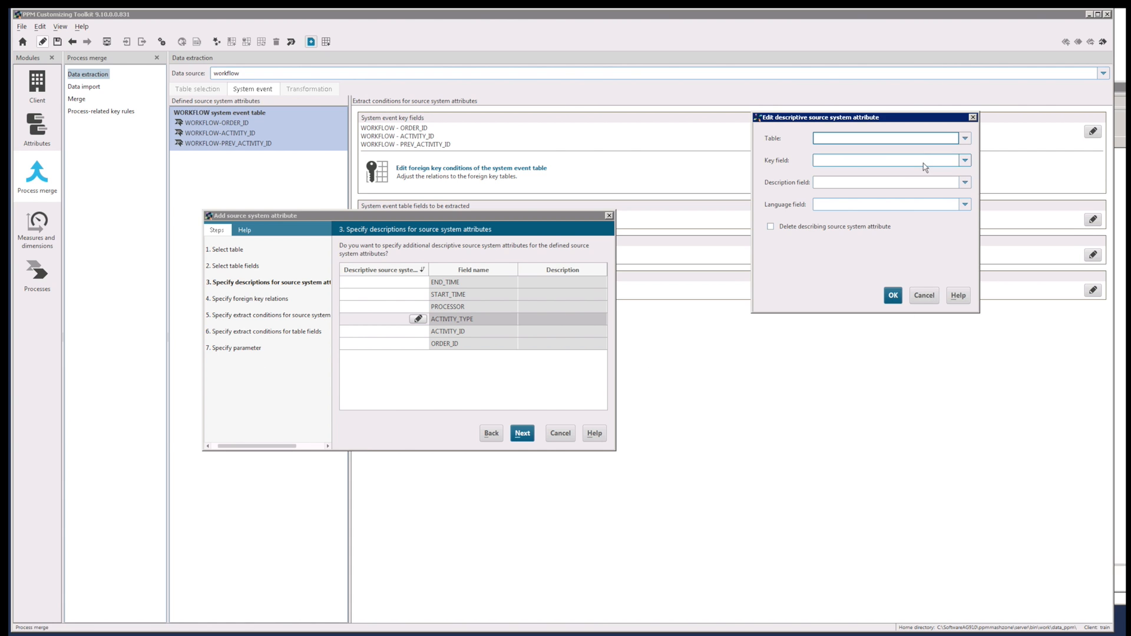
left_click_drag(822, 117, 198, 286)
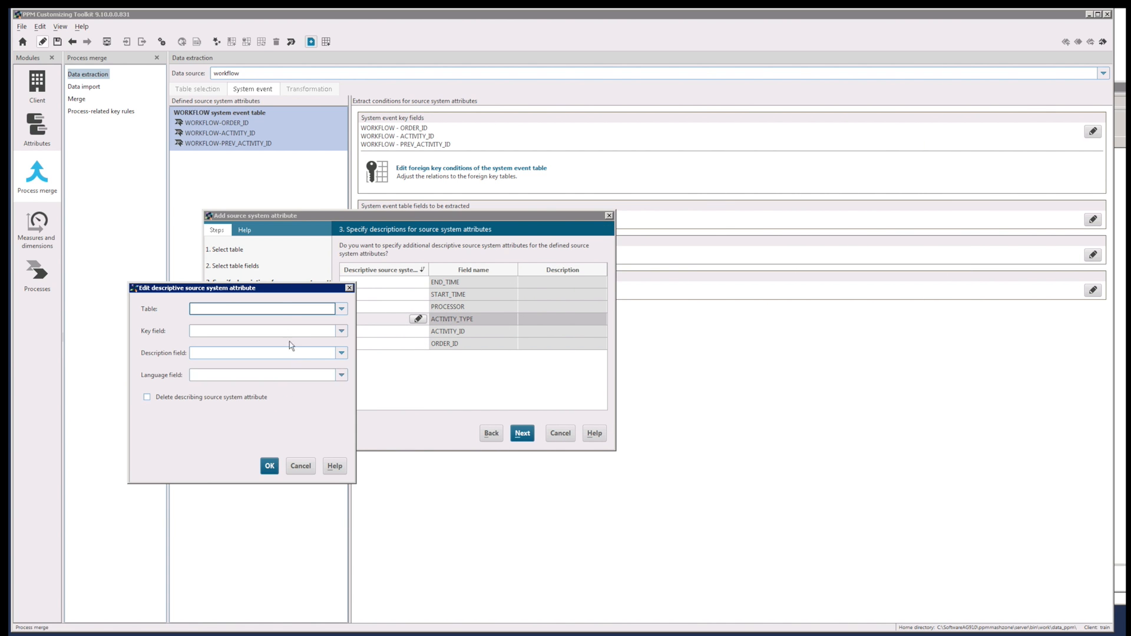
left_click(341, 308)
left_click(255, 330)
left_click(340, 332)
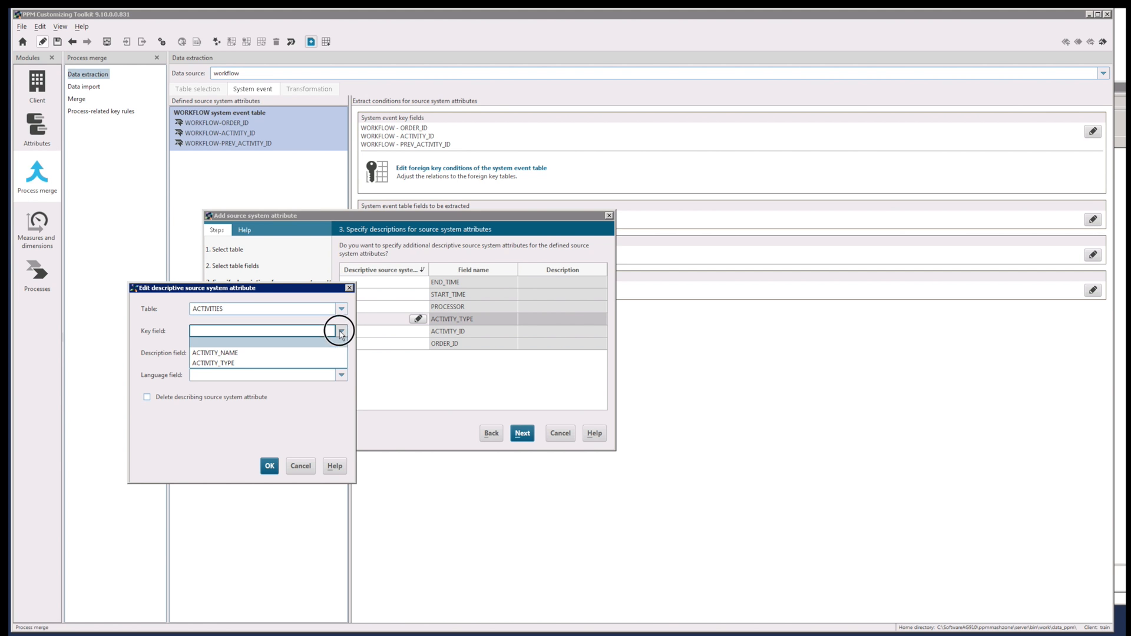
left_click(233, 363)
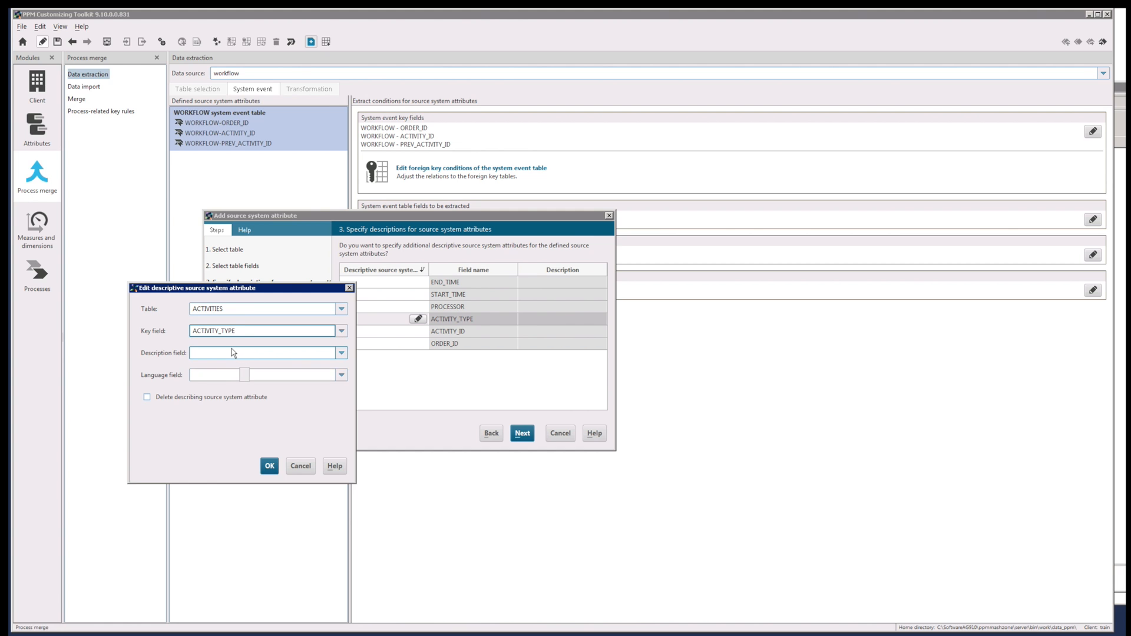
left_click(341, 354)
left_click(216, 370)
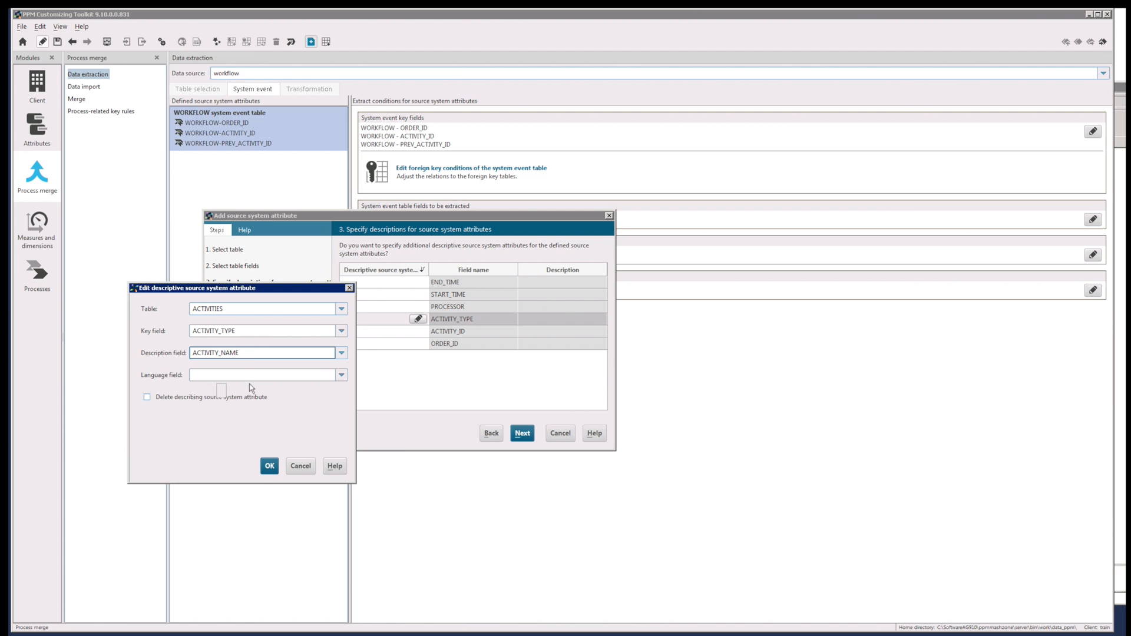
left_click(197, 375)
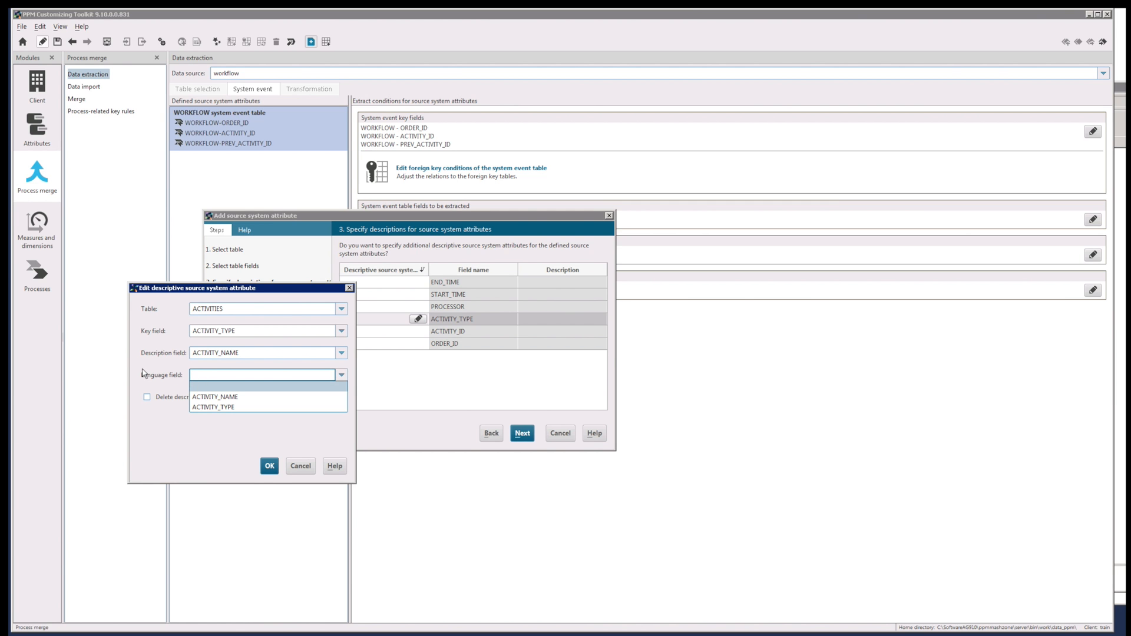
left_click(203, 387)
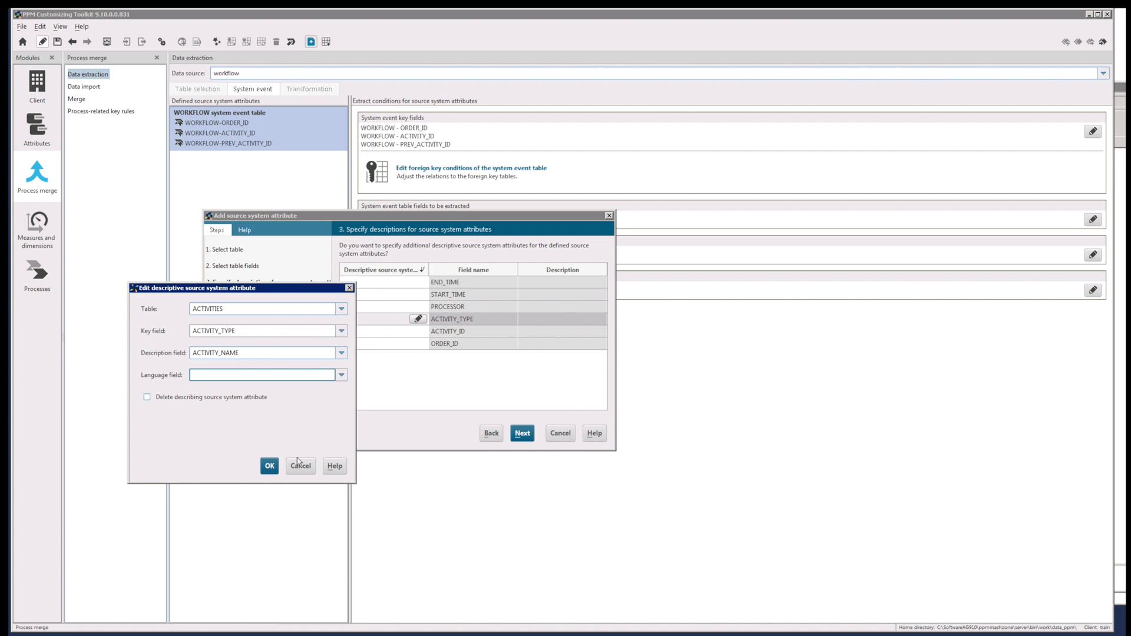
left_click(270, 466)
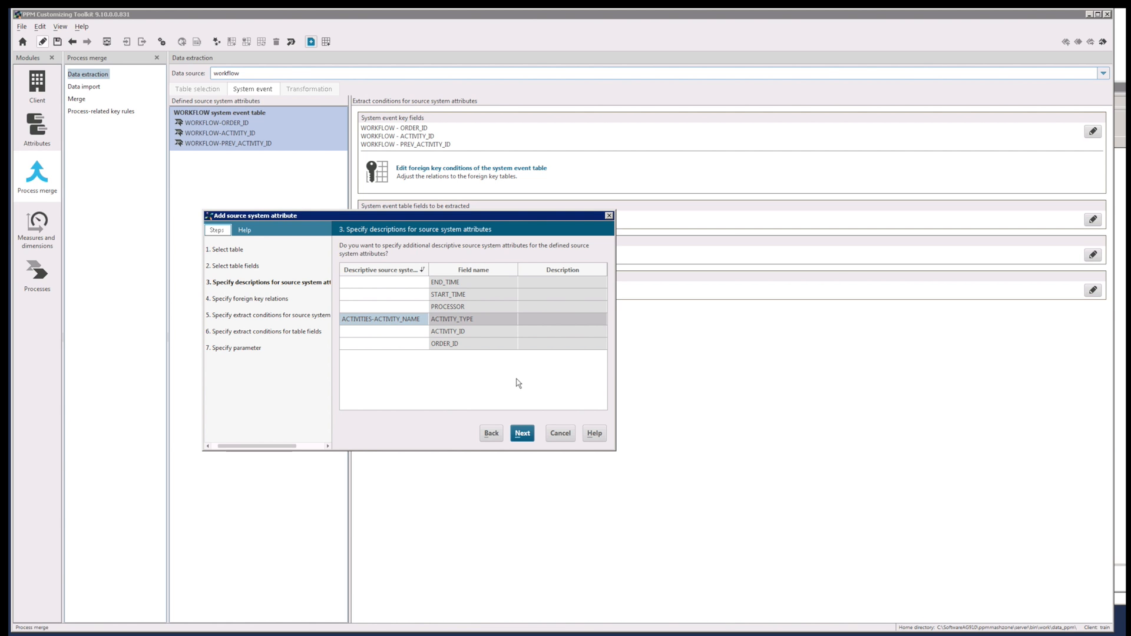
key("Return")
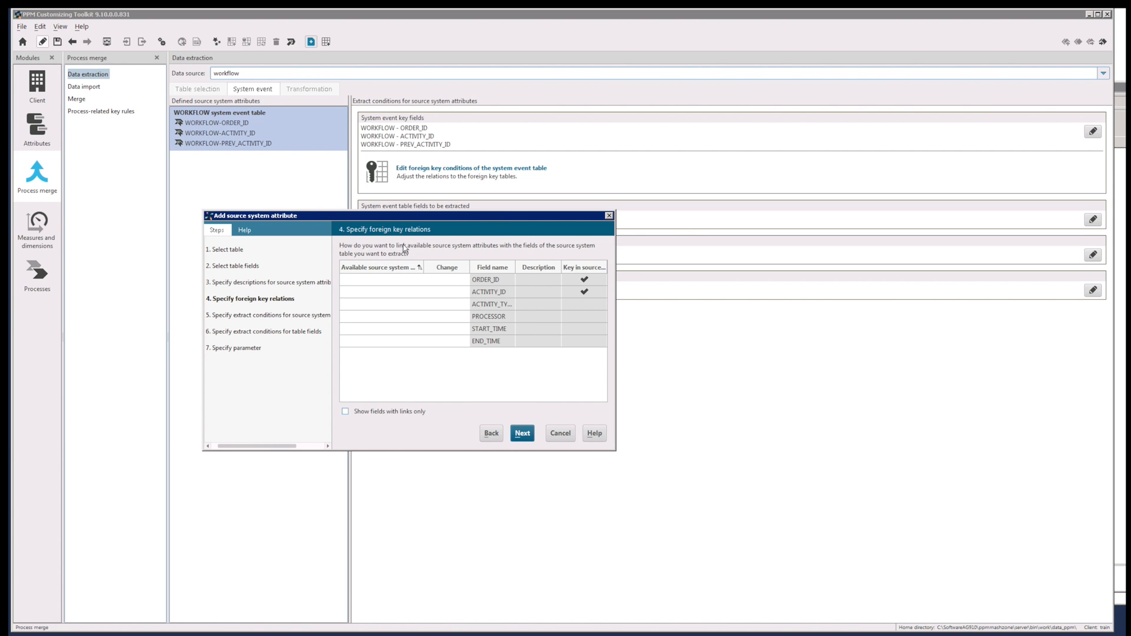
Link the WORK_ITEM foreign keys ORDER_ID to WORKFLOW-ORDER_ID and ACTIVITY_ID to WORKFLOW-ACTIVITY_ID.
left_click(416, 280)
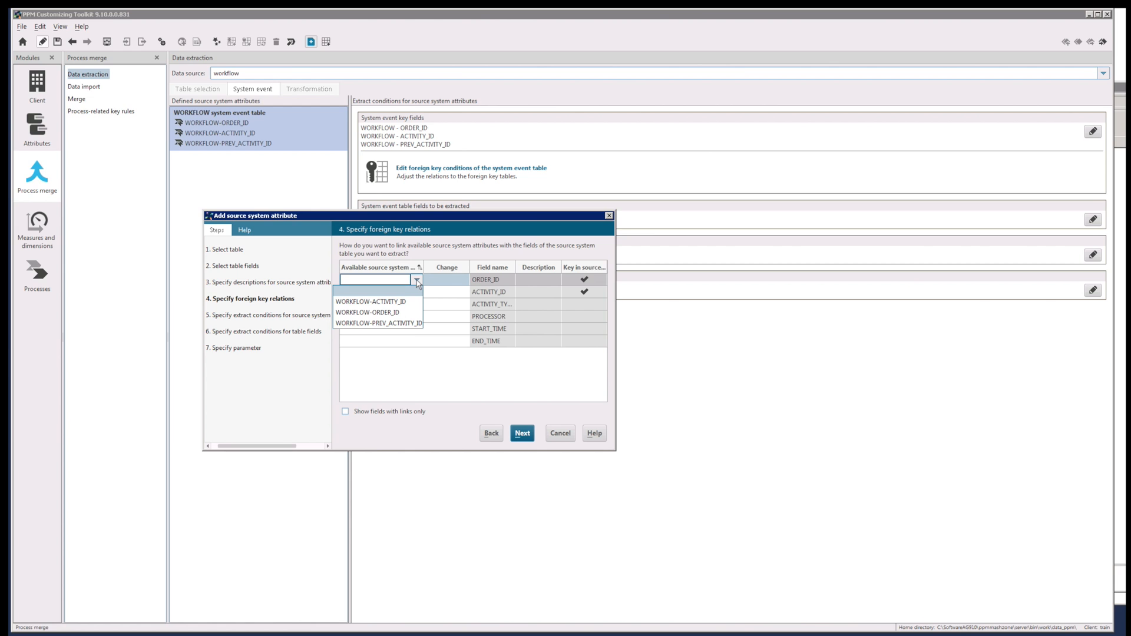
left_click(377, 313)
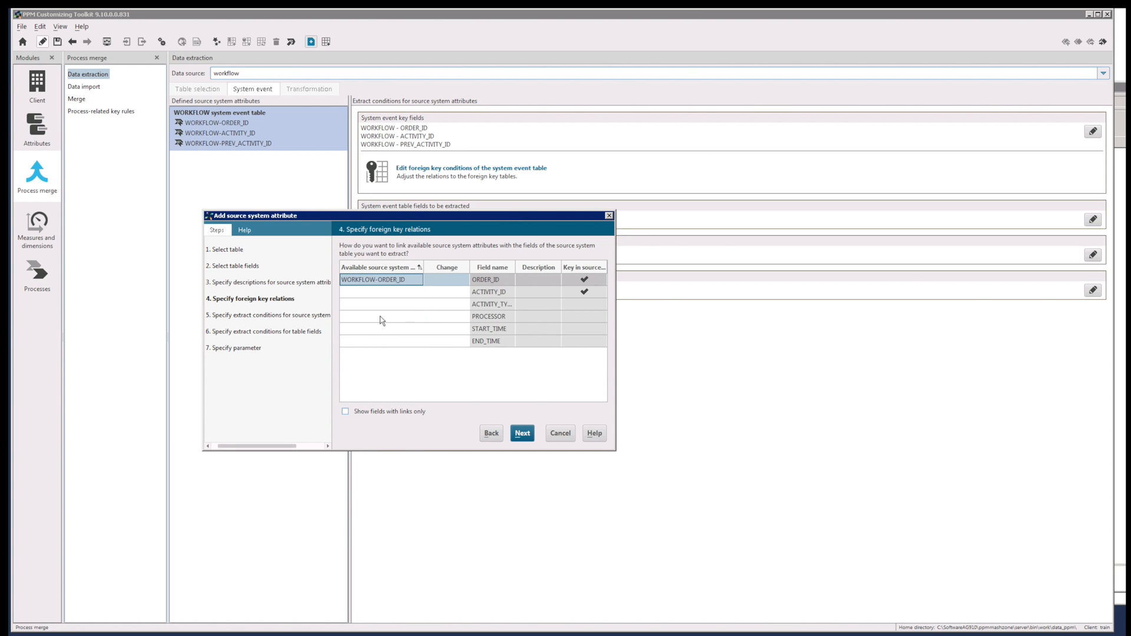
left_click(407, 292)
left_click(418, 292)
left_click(392, 314)
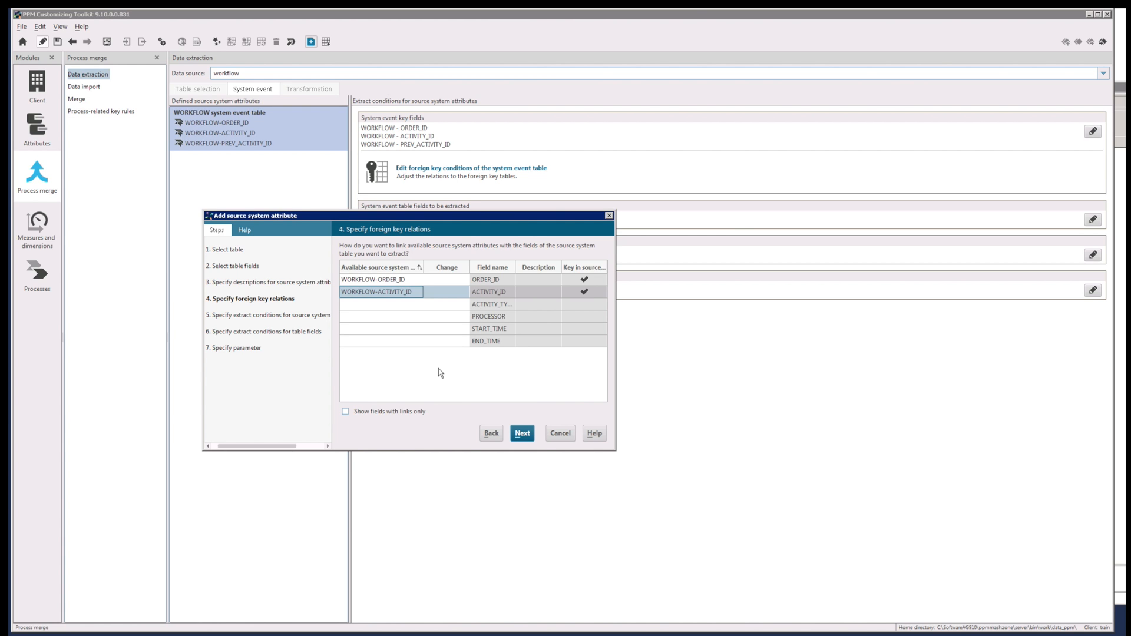
key("Return")
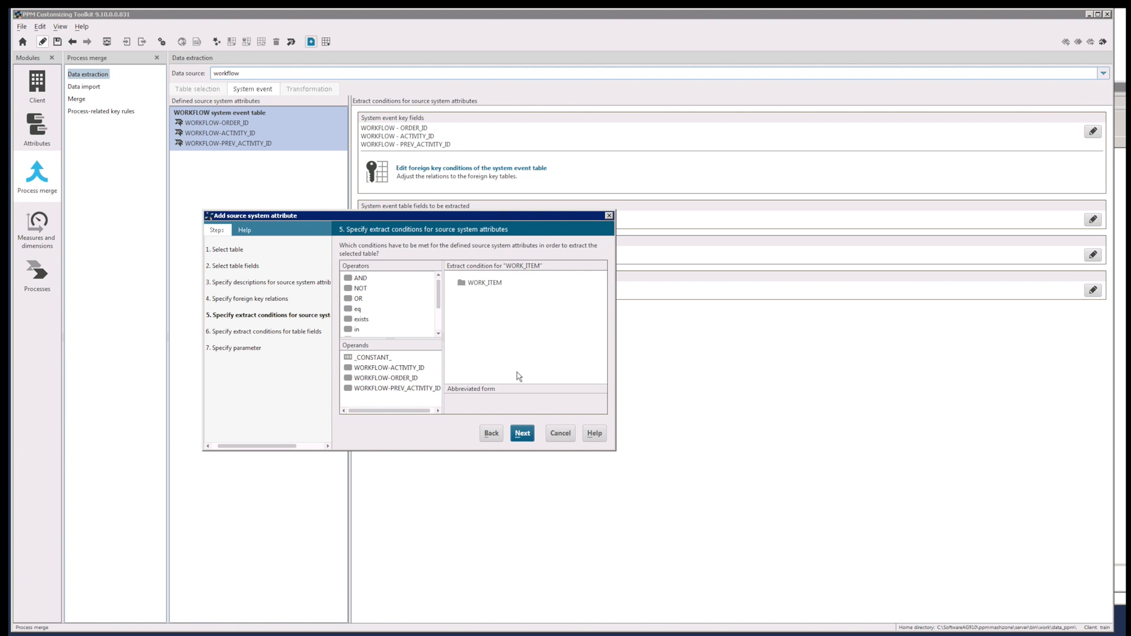
Finish adding the WORK_ITEM attributes without any extract conditions or call parameters.
left_click(521, 433)
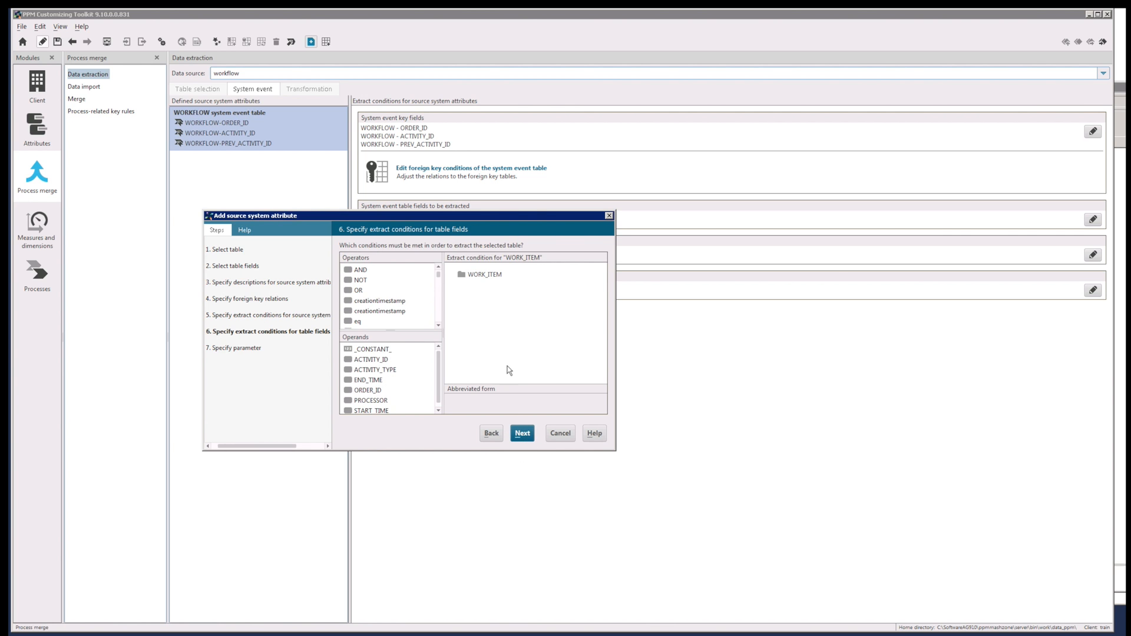
left_click(522, 433)
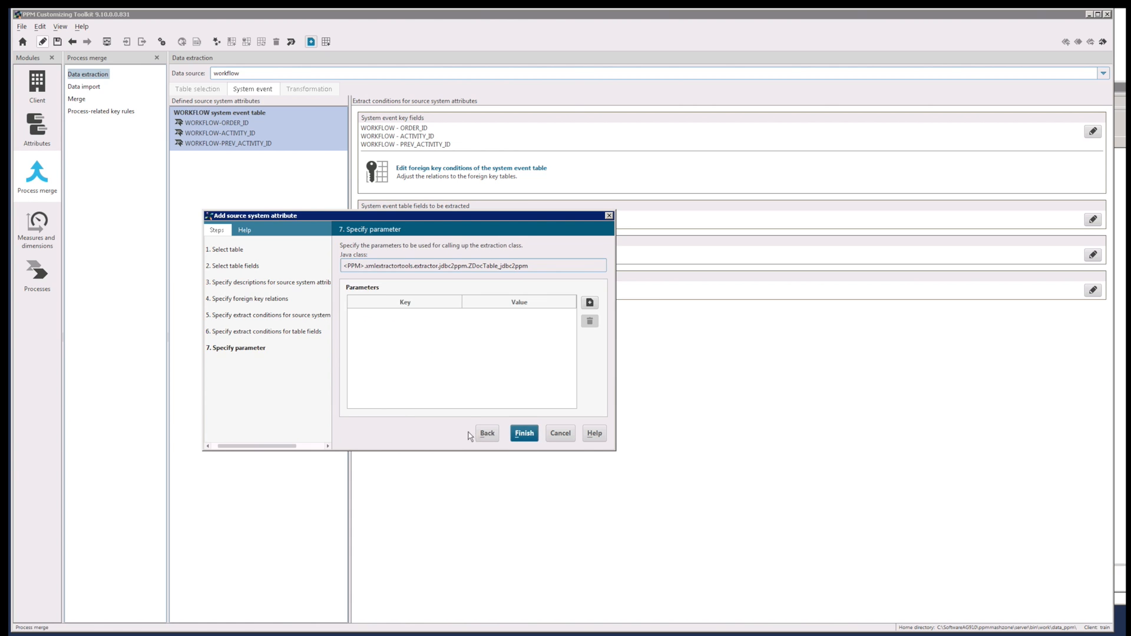
left_click(525, 434)
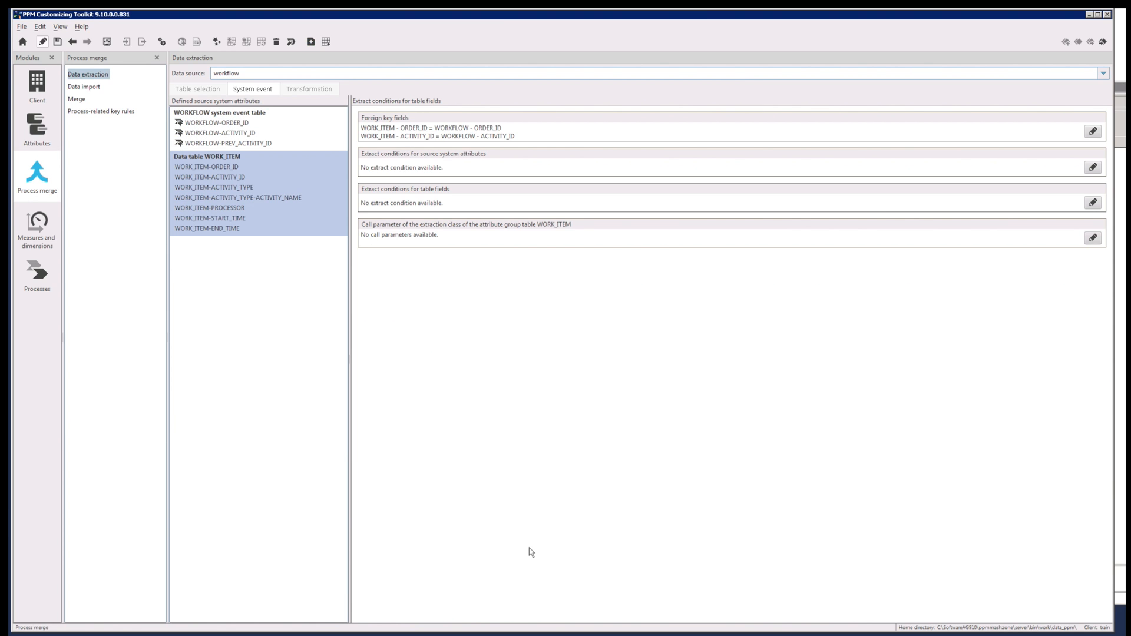
Examine the key and extract condition settings of WORKFLOW and WORK_ITEM, including the condition editor for source system attributes.
right_click(251, 198)
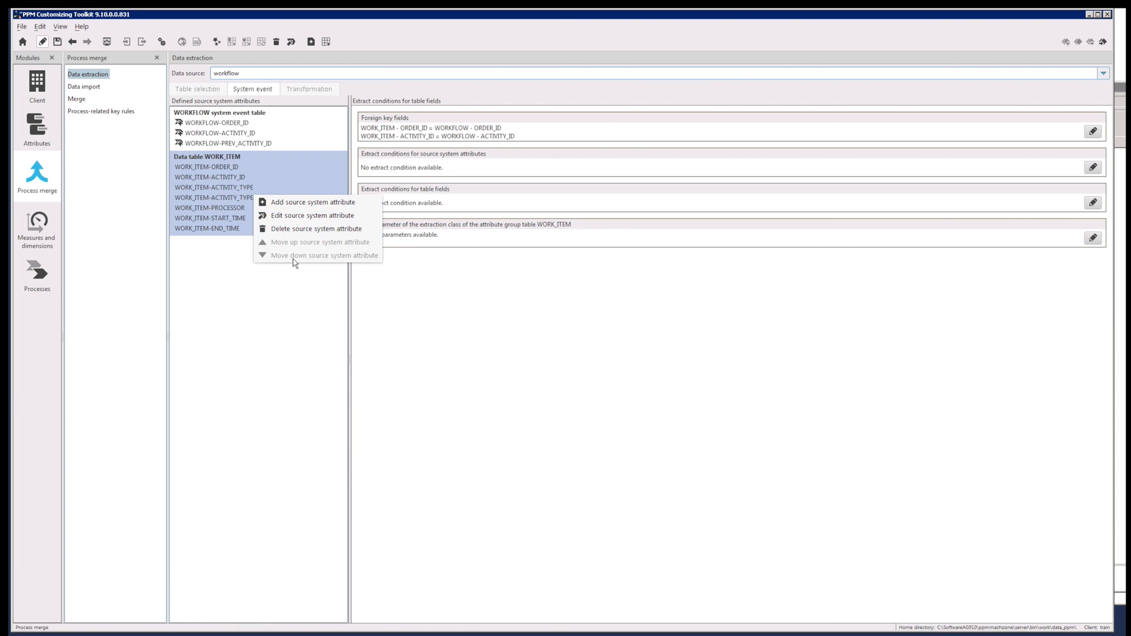
right_click(224, 132)
left_click(259, 274)
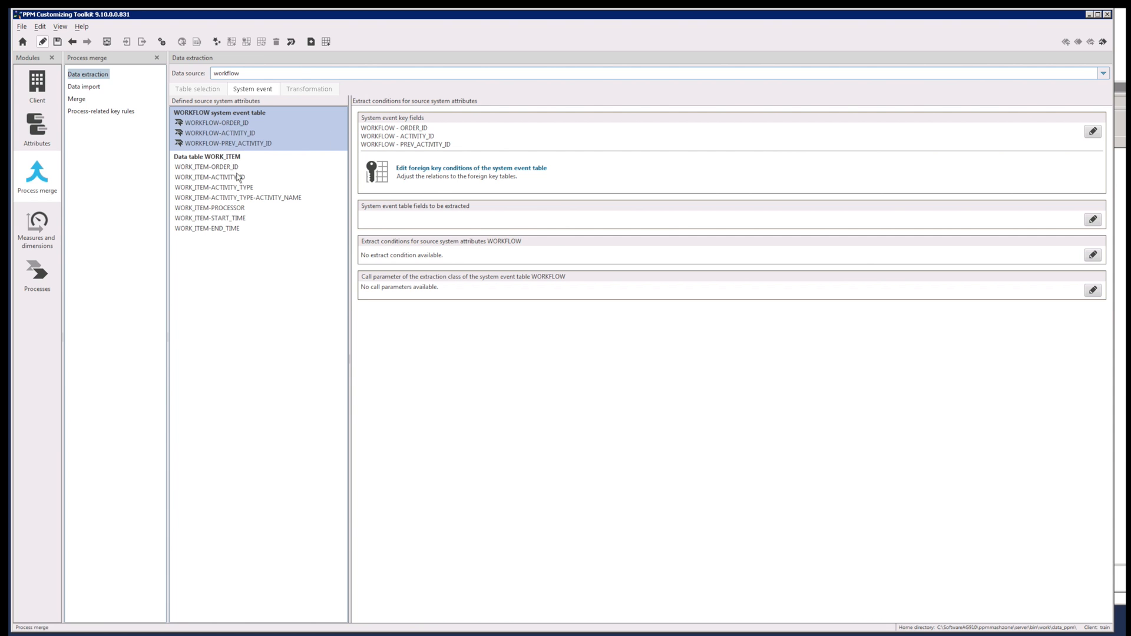
left_click(240, 179)
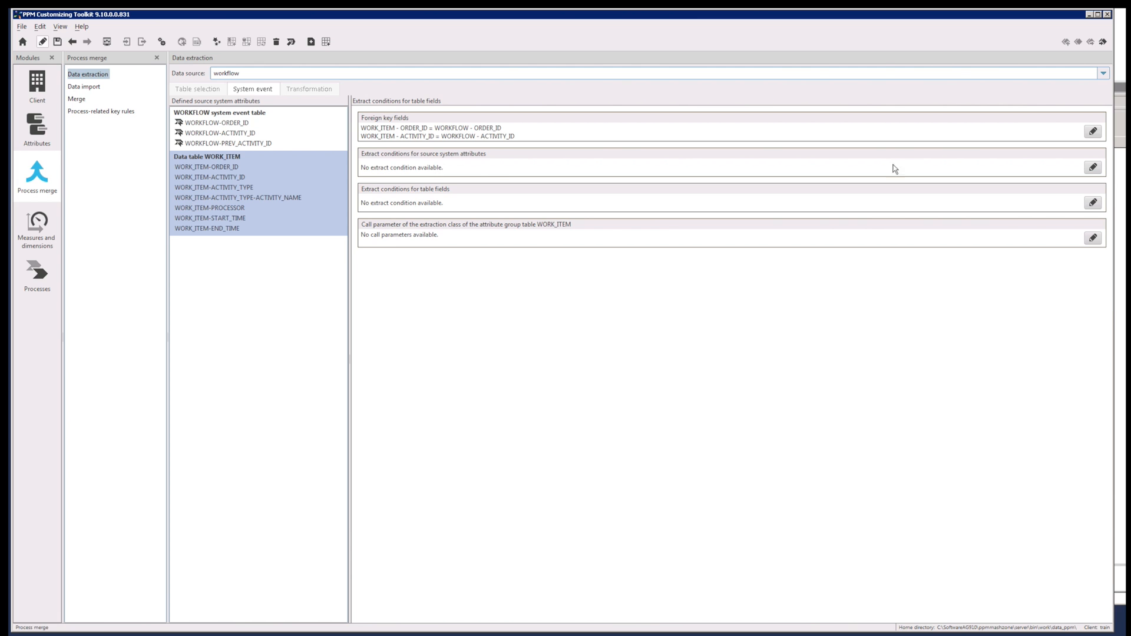
left_click(1092, 168)
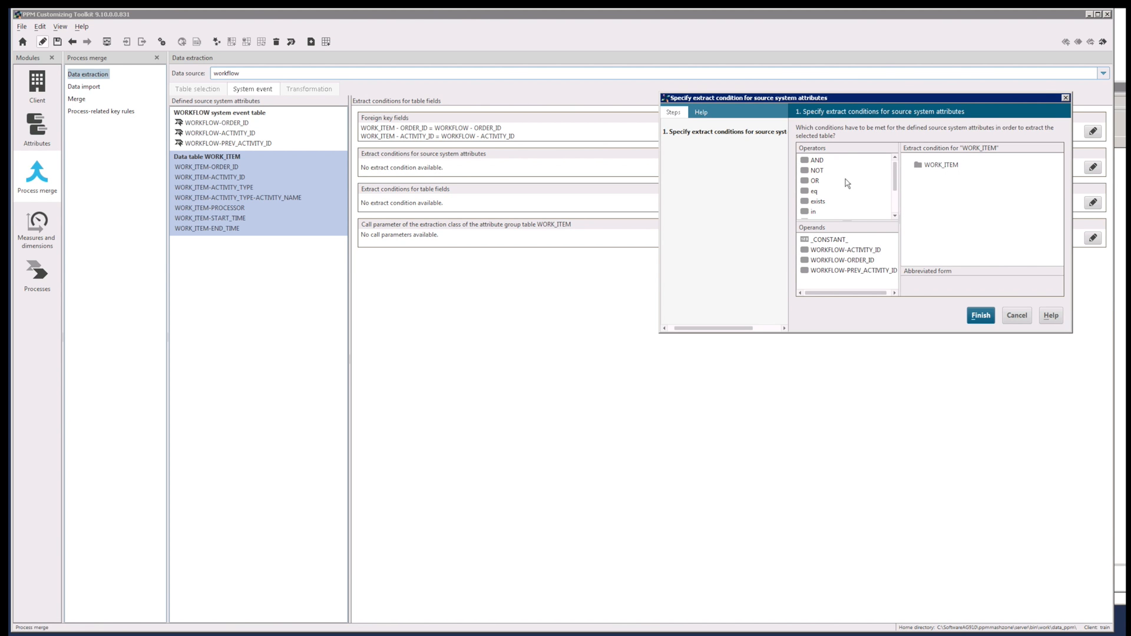
left_click(1016, 317)
Add ACTIVITY_TYPE and ACTIVITY_NAME of table ACTIVITIES as source system attributes, without additional descriptive attributes.
right_click(253, 268)
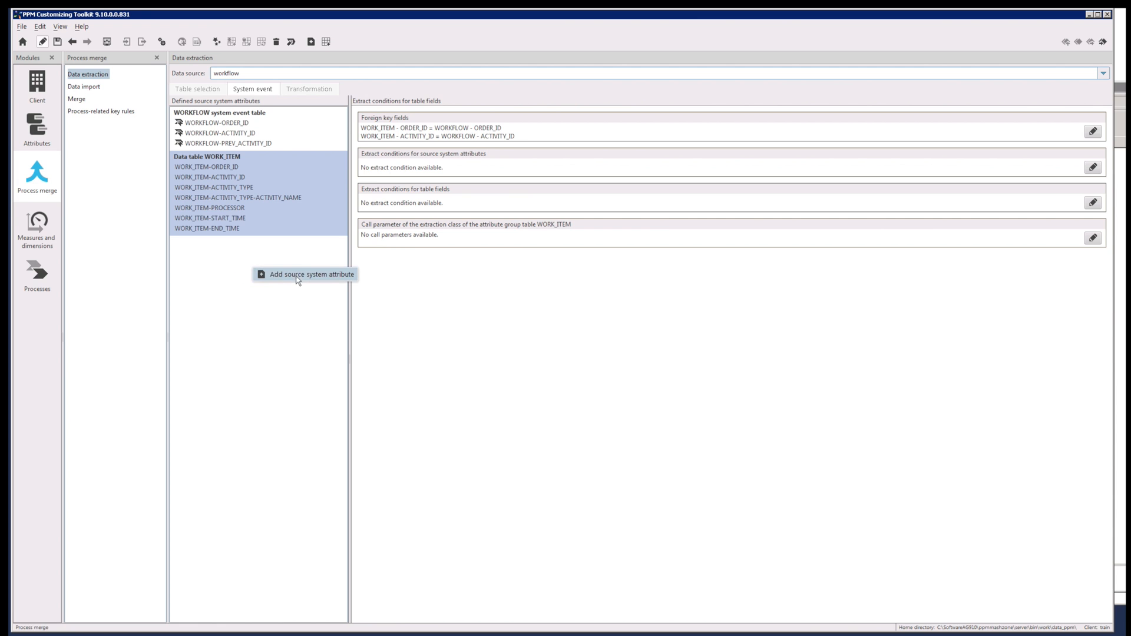
left_click(296, 275)
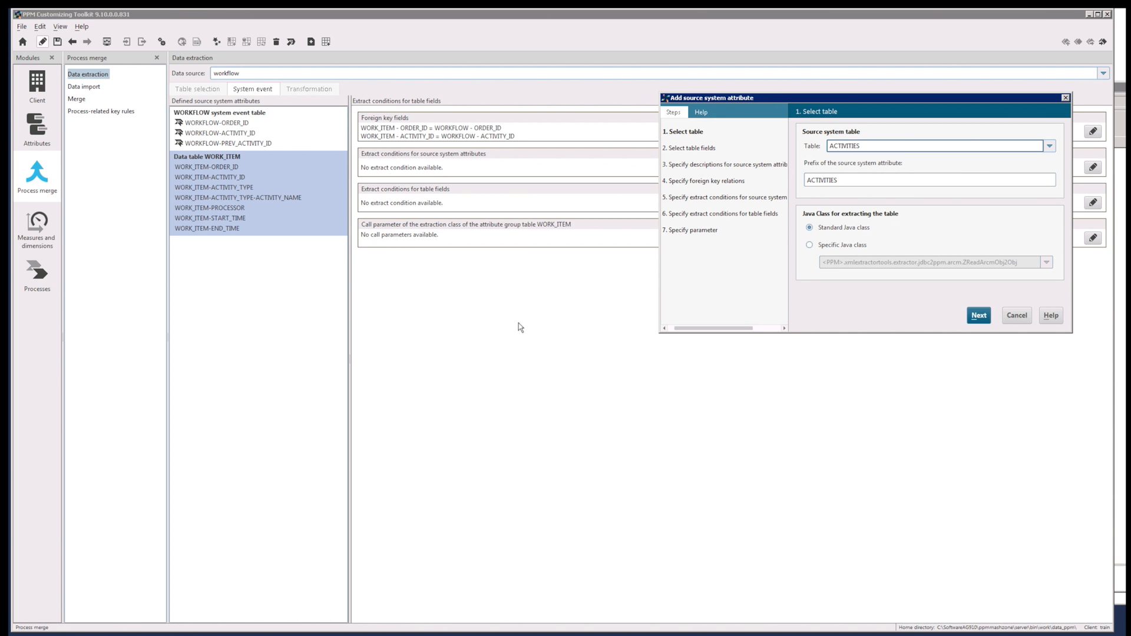
left_click(857, 147)
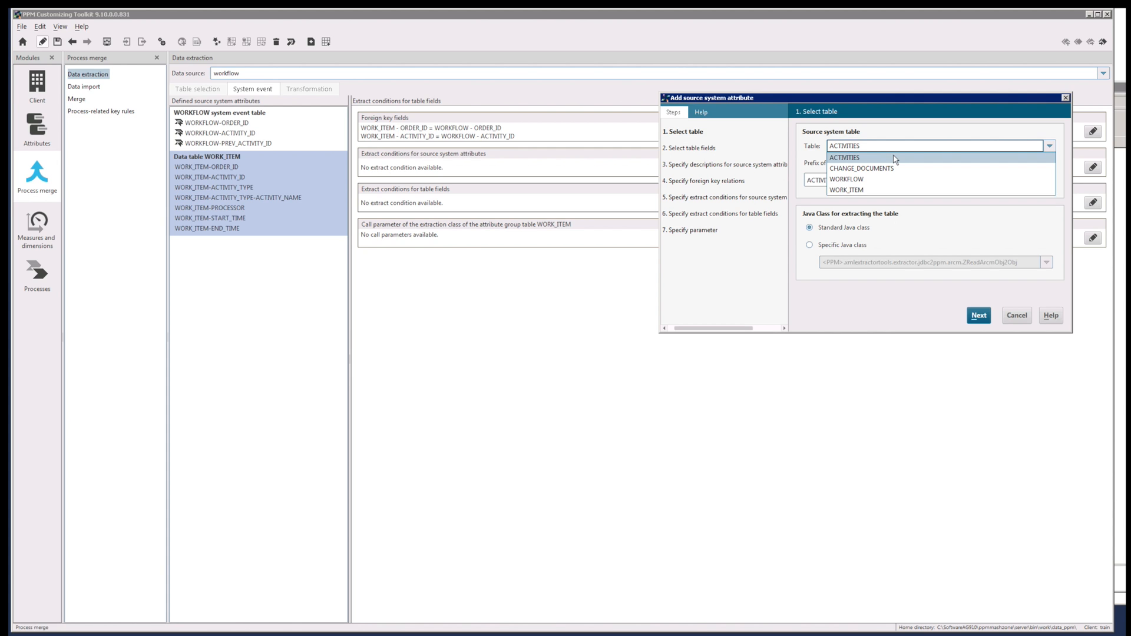
left_click(863, 159)
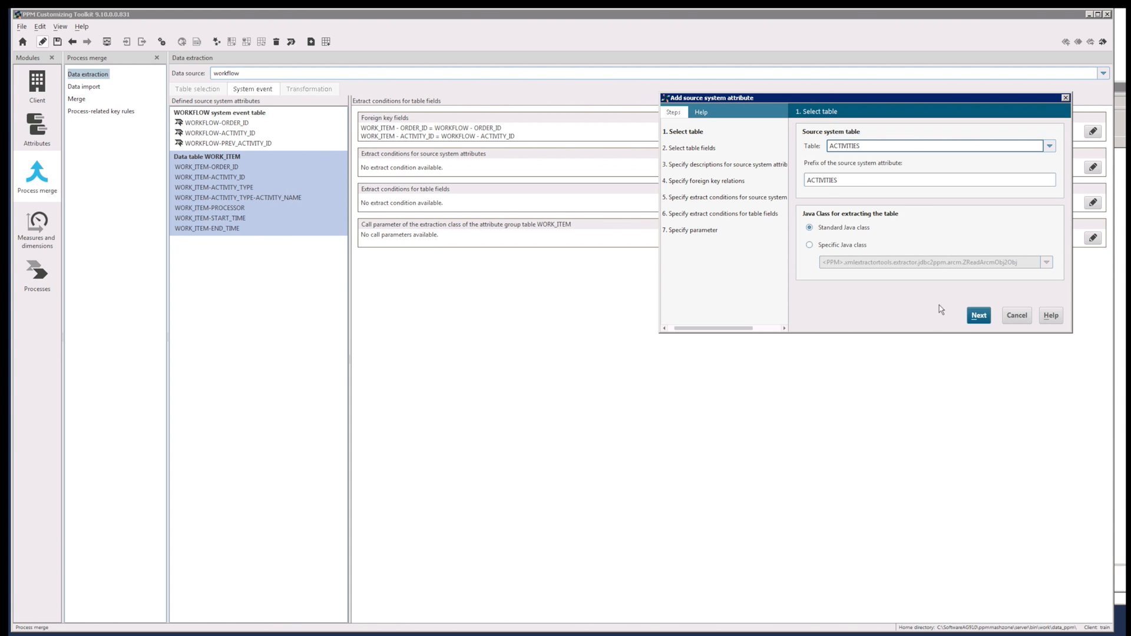
left_click(979, 315)
left_click(842, 154)
left_click(841, 165)
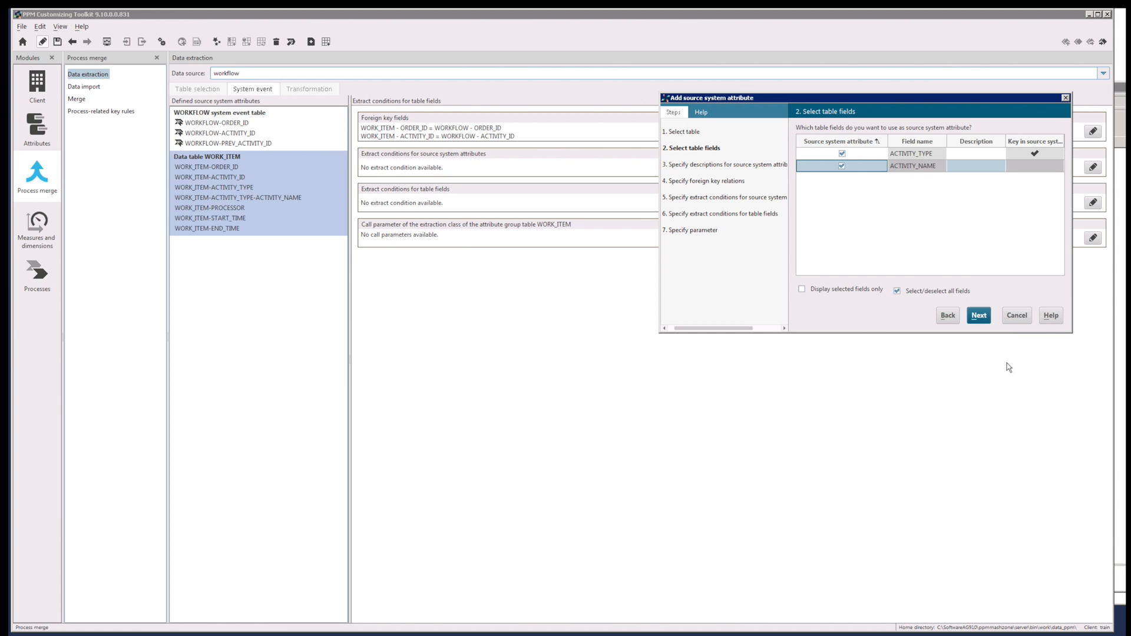
left_click(982, 317)
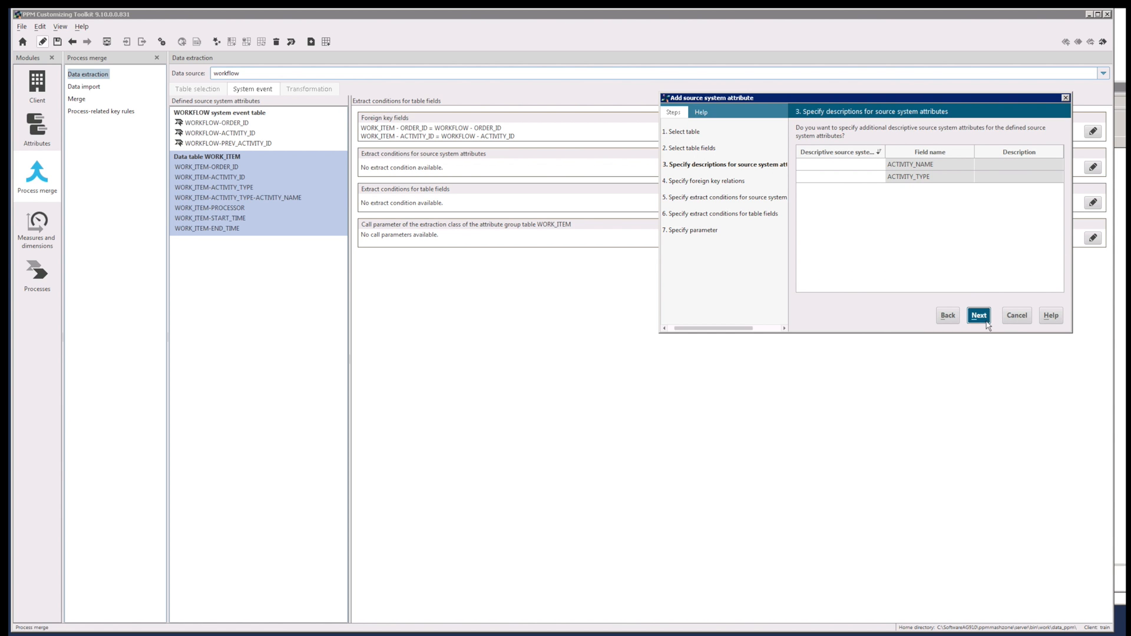
left_click(985, 319)
Link the ACTIVITIES key ACTIVITY_TYPE to WORK_ITEM-ACTIVITY_TYPE and finish adding the table without extract conditions or call parameters.
left_click(868, 162)
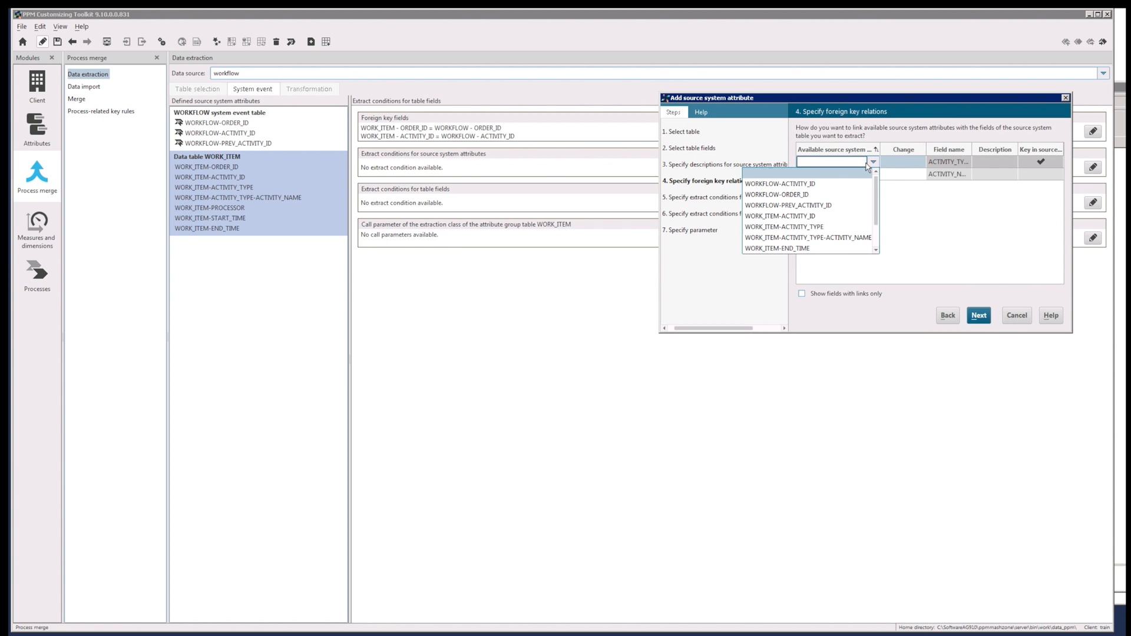
left_click_drag(922, 97, 718, 108)
left_click_drag(869, 182, 1078, 185)
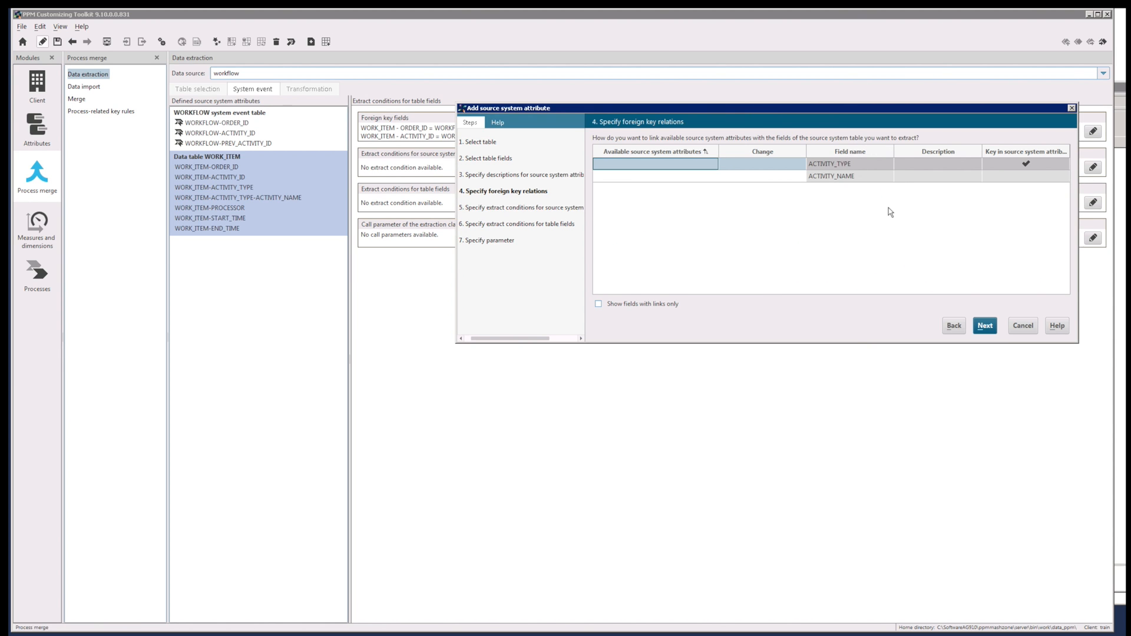
left_click(690, 167)
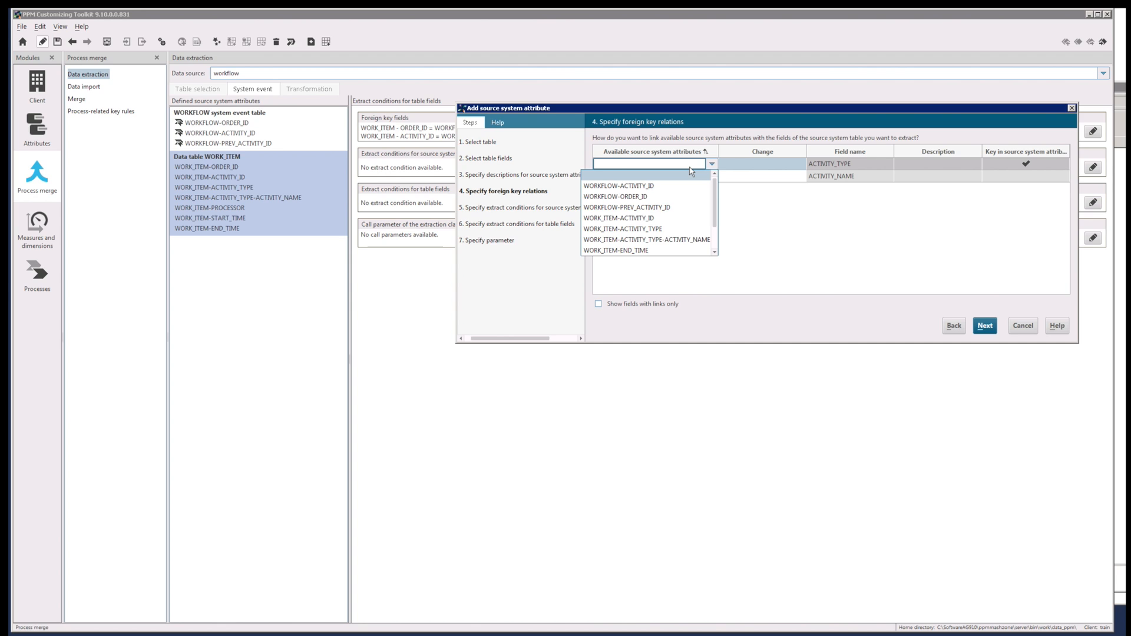
left_click(621, 229)
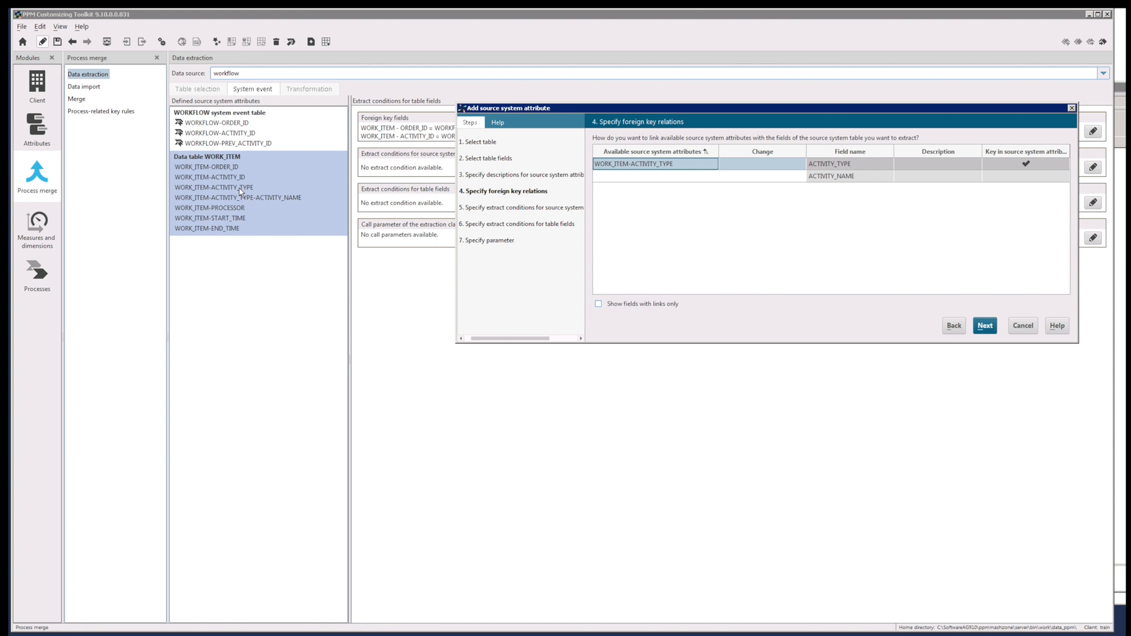
left_click(987, 327)
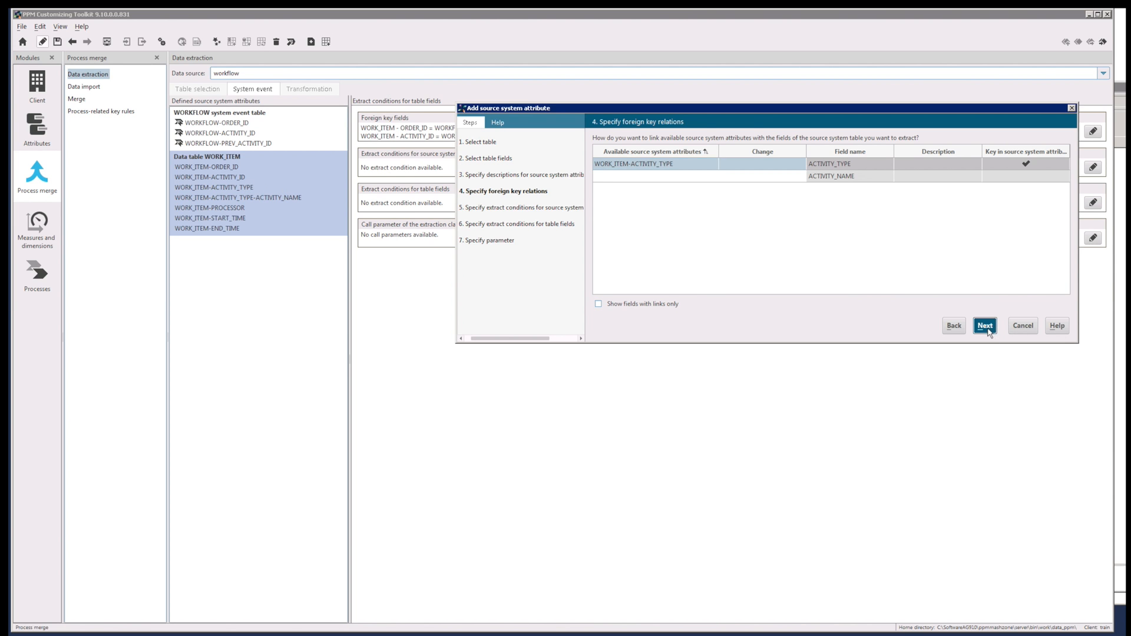
left_click(984, 326)
left_click(984, 325)
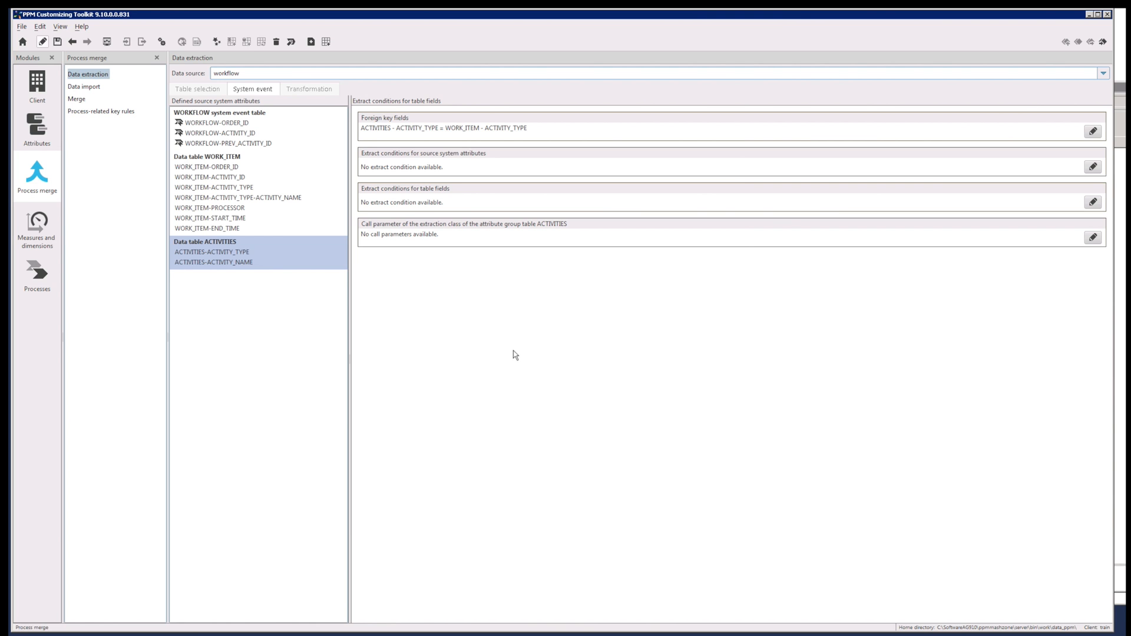
Add ORDER_ID, ACTIVITY_ID, VALUE_NEW and KEY_ of table CHANGE_DOCUMENTS as source system attributes, without additional descriptive attributes.
right_click(203, 298)
left_click(234, 305)
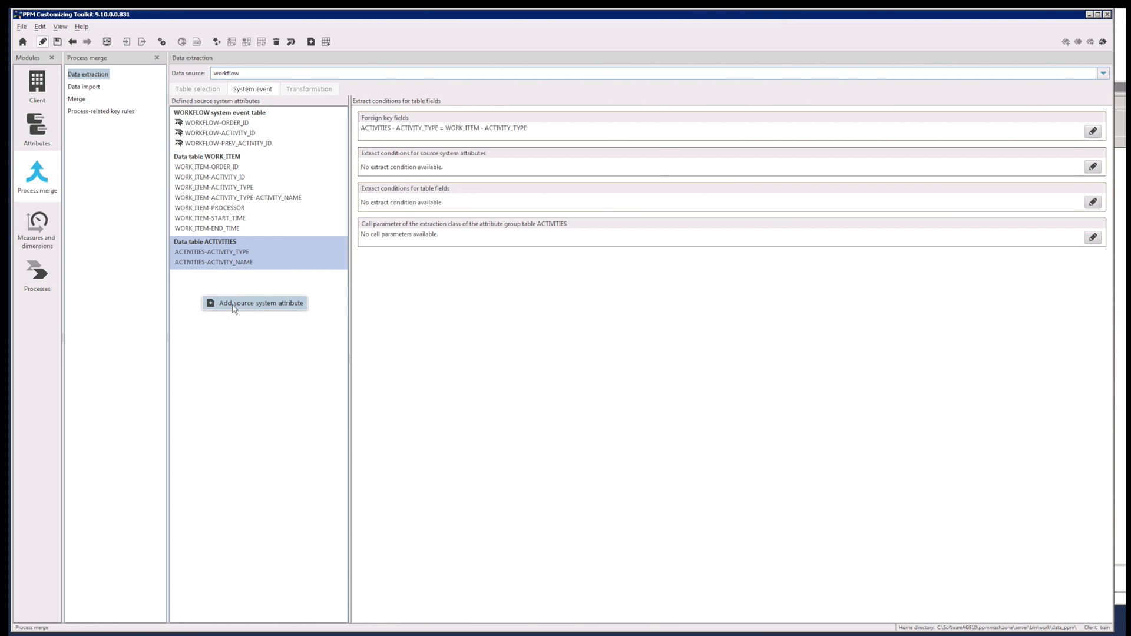
left_click(863, 147)
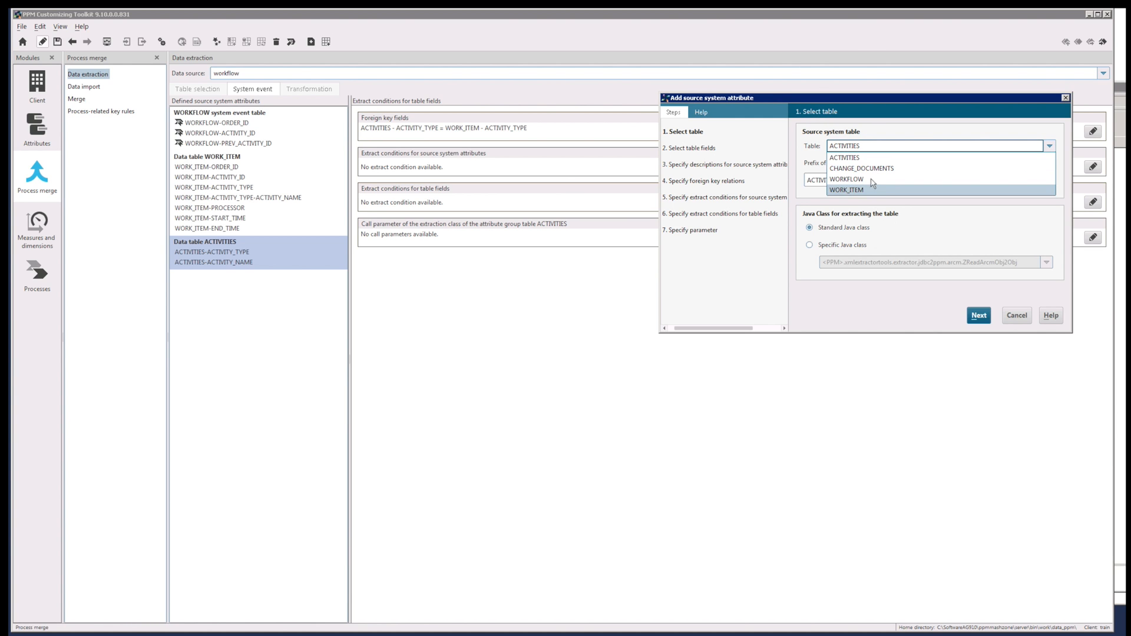
left_click(872, 170)
left_click(978, 315)
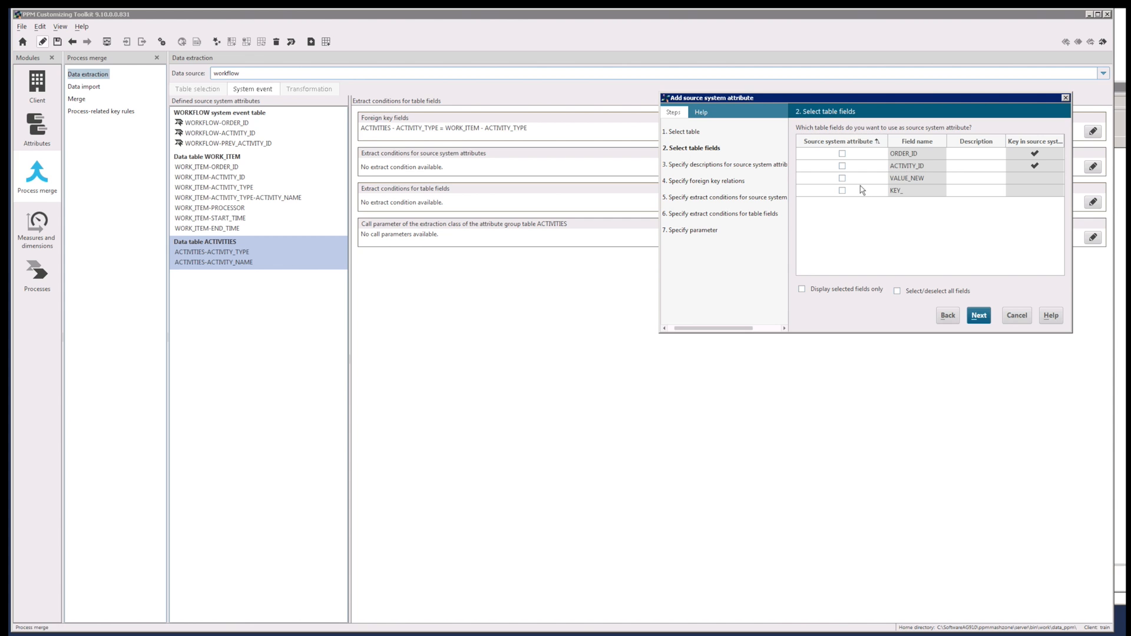
left_click(842, 155)
left_click(842, 154)
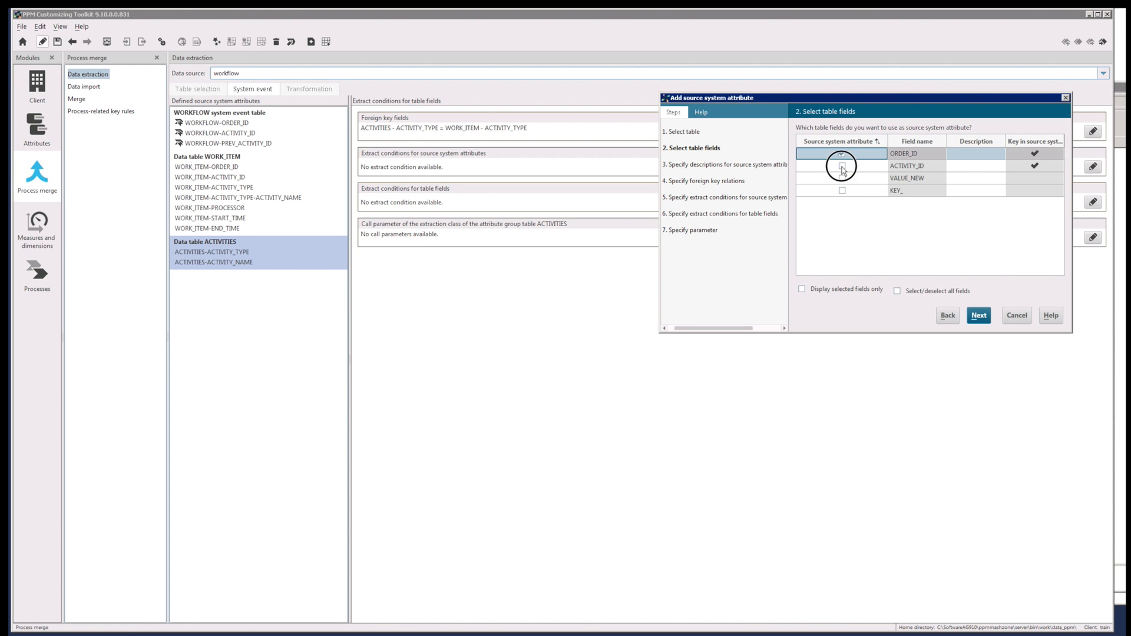
left_click(843, 166)
left_click(842, 177)
left_click(842, 191)
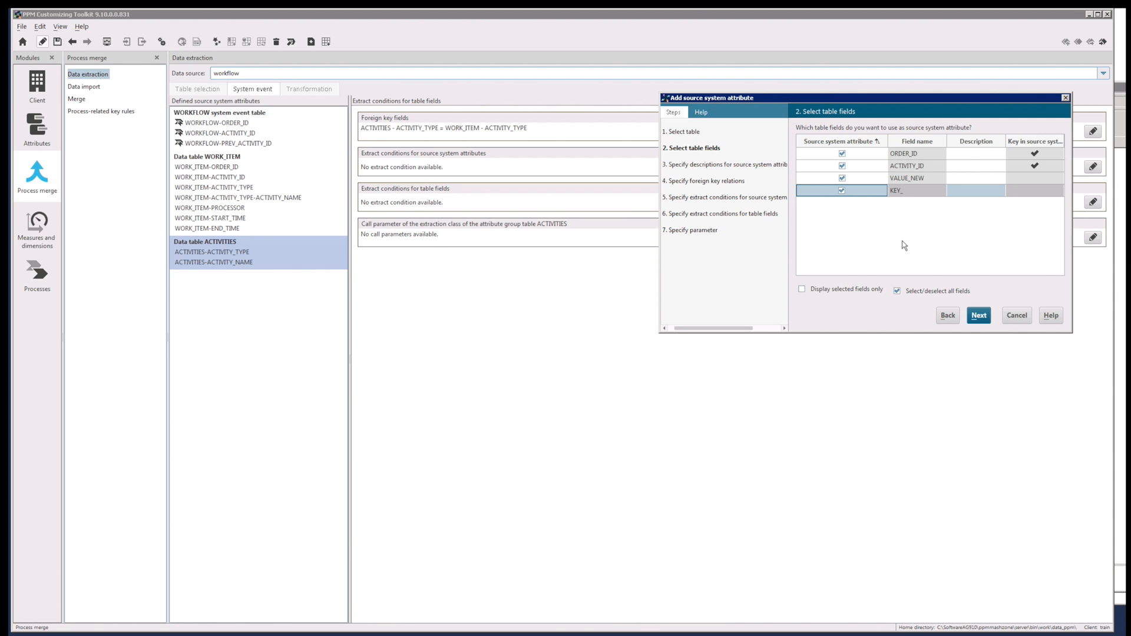
left_click(978, 315)
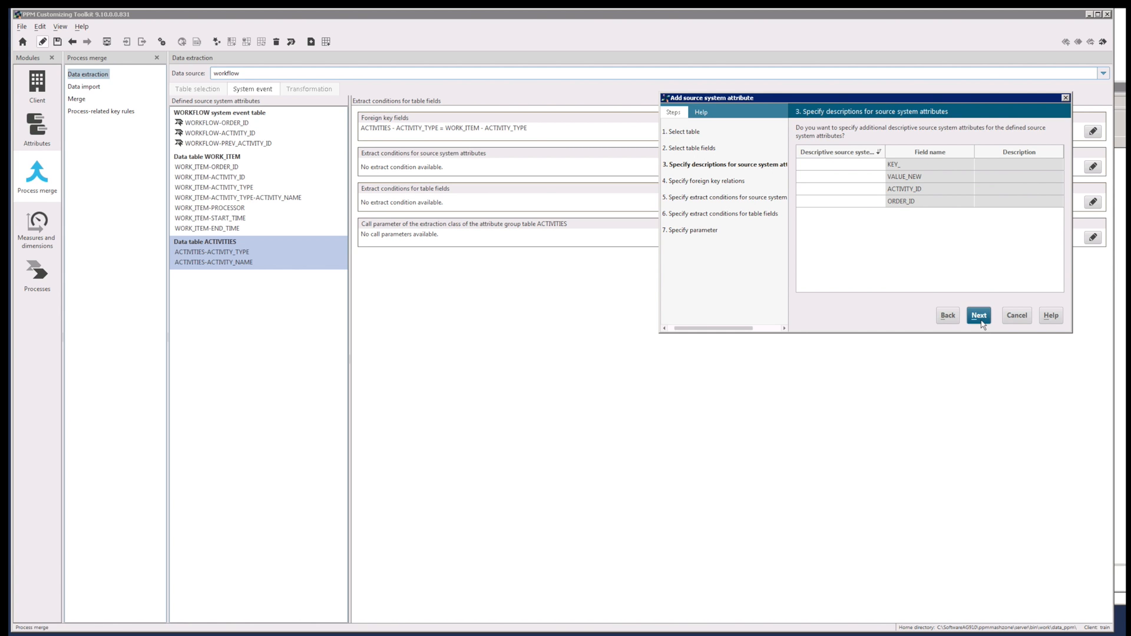
left_click(981, 317)
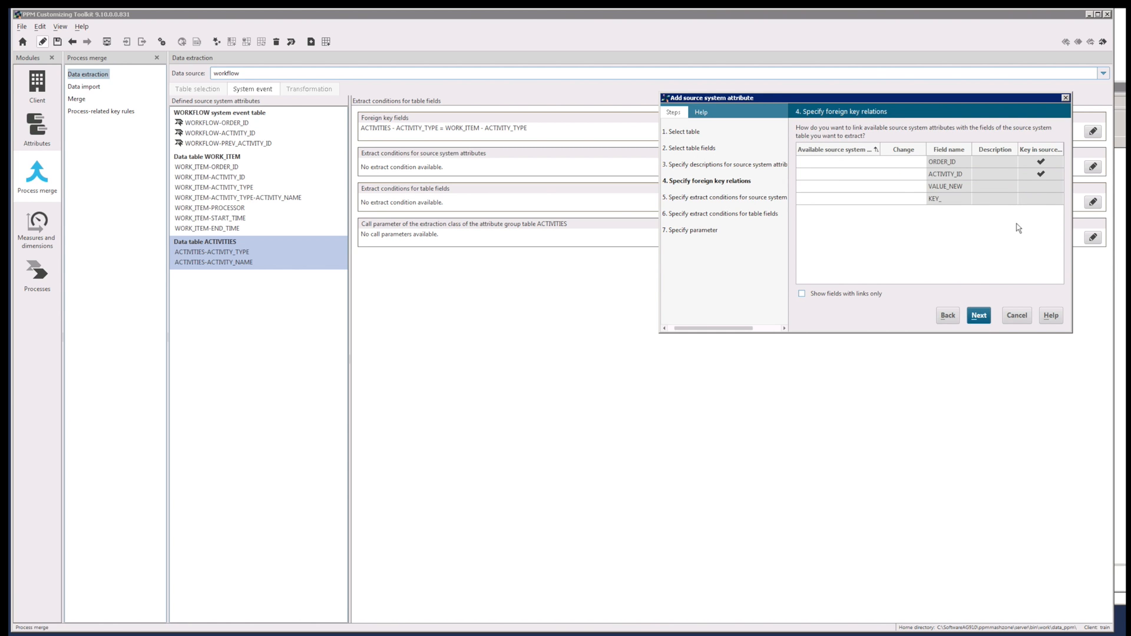
Link the CHANGE_DOCUMENTS foreign keys ORDER_ID to WORKFLOW-ORDER_ID and ACTIVITY_ID to WORKFLOW-ACTIVITY_ID.
left_click(870, 164)
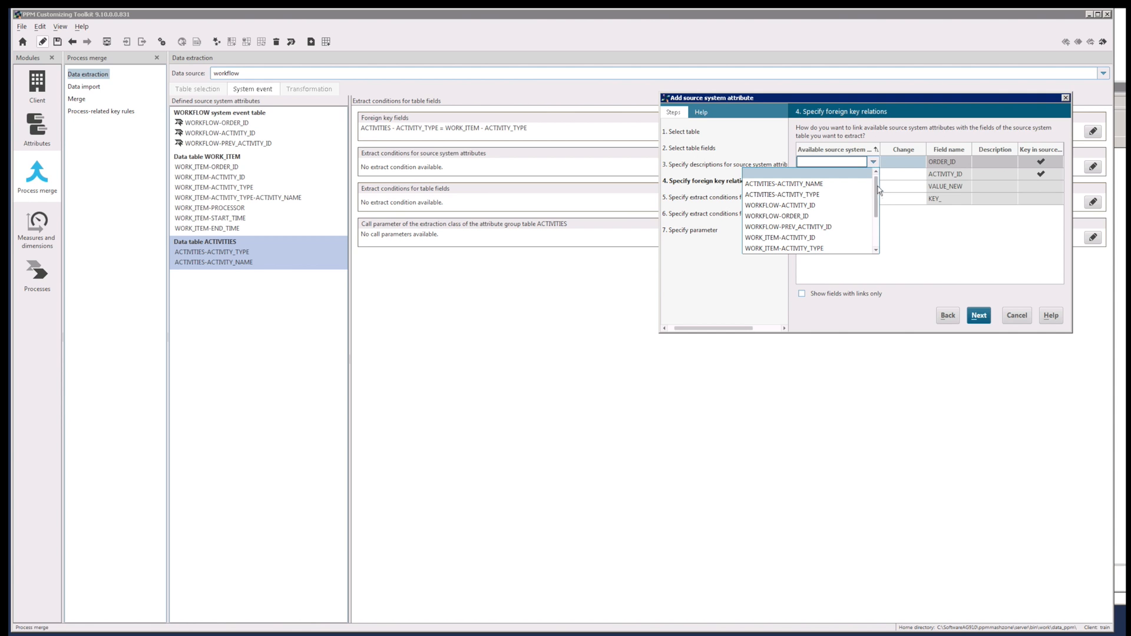
mouse_move(876, 197)
left_mouse_down()
mouse_move(875, 232)
mouse_move(875, 180)
left_mouse_up()
left_click(773, 216)
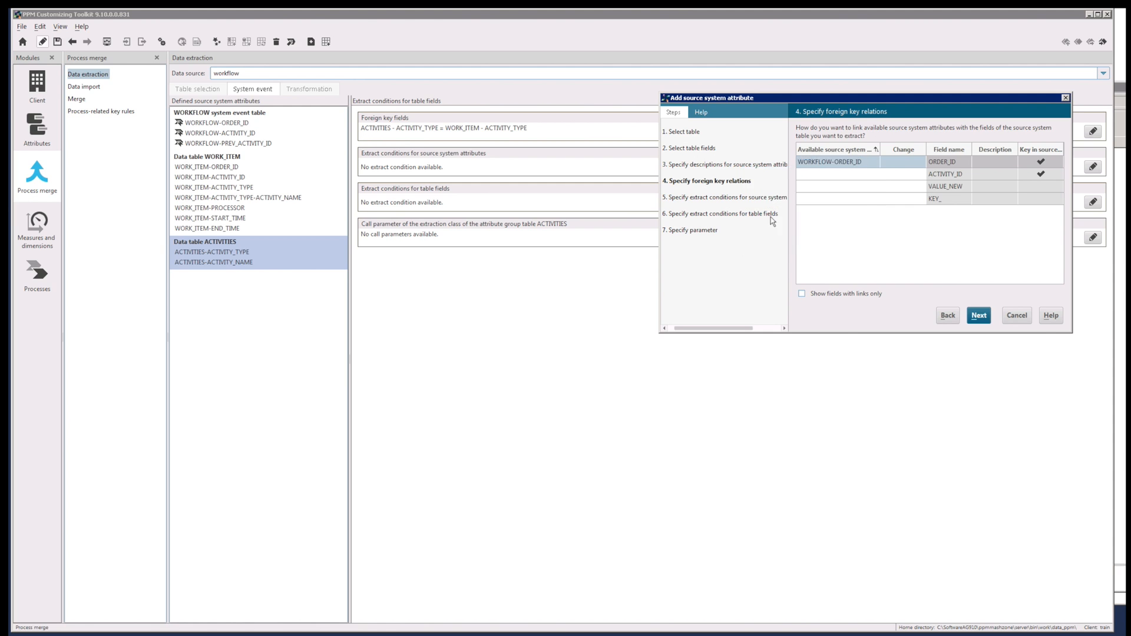
left_click(829, 175)
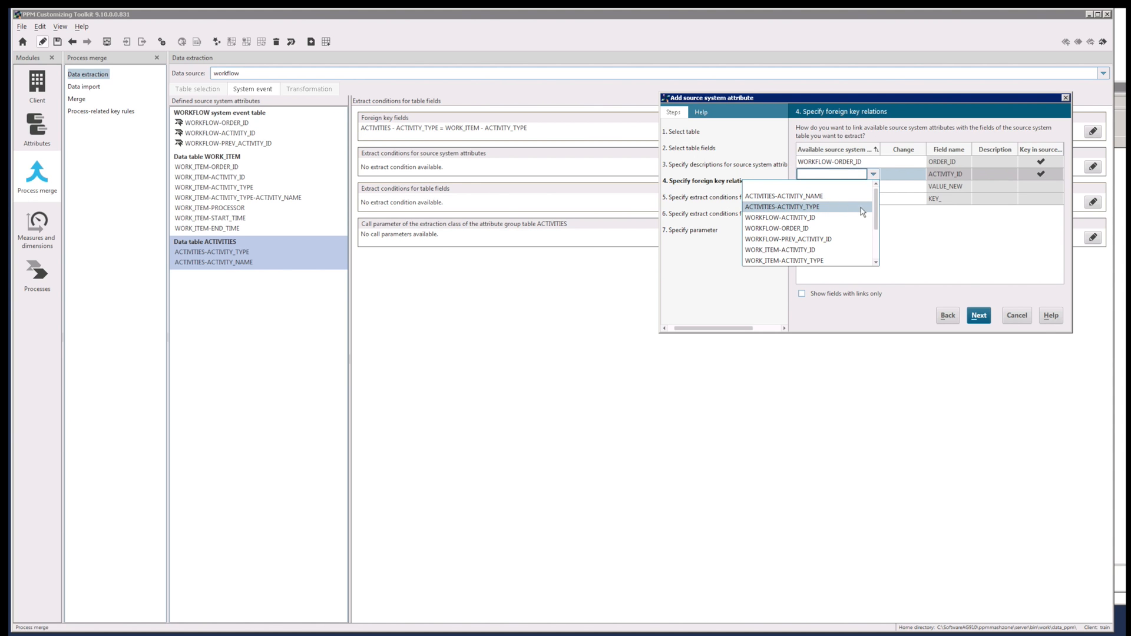
left_click(817, 217)
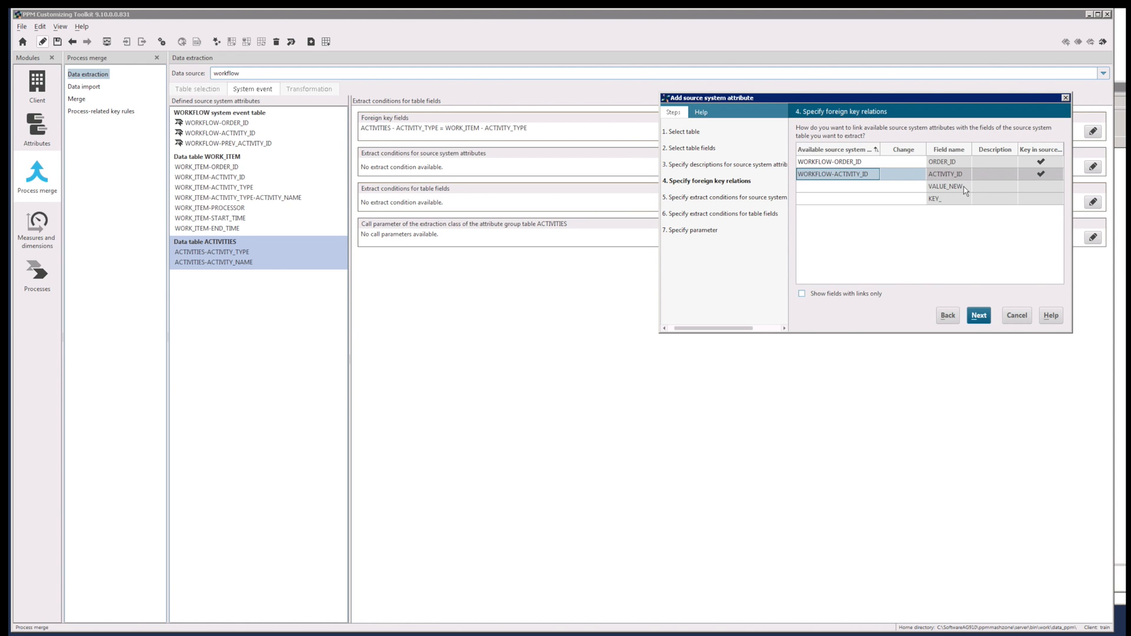
Finish adding the CHANGE_DOCUMENTS attributes without extract conditions or call parameters, and save the data extraction configuration.
left_click(978, 315)
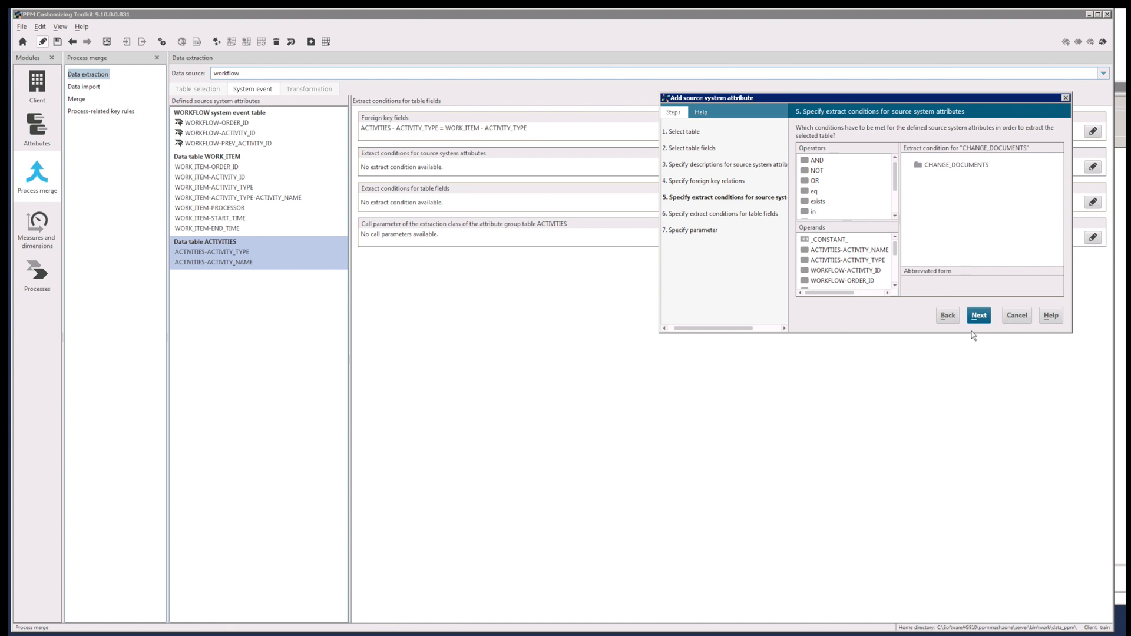
left_click(980, 317)
left_click(982, 318)
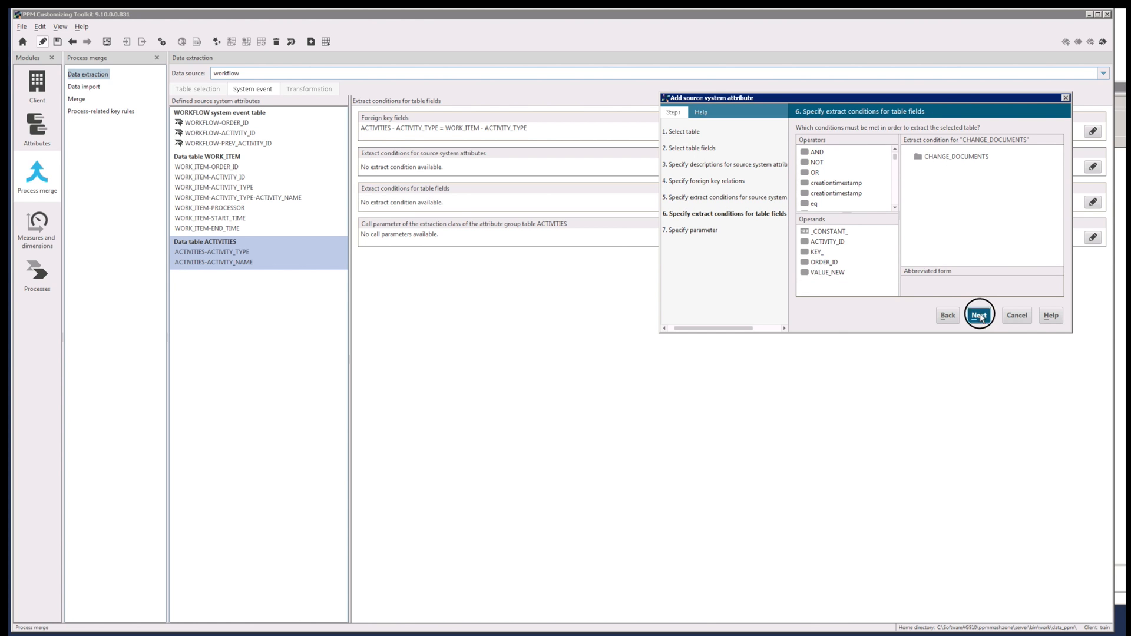
left_click(980, 316)
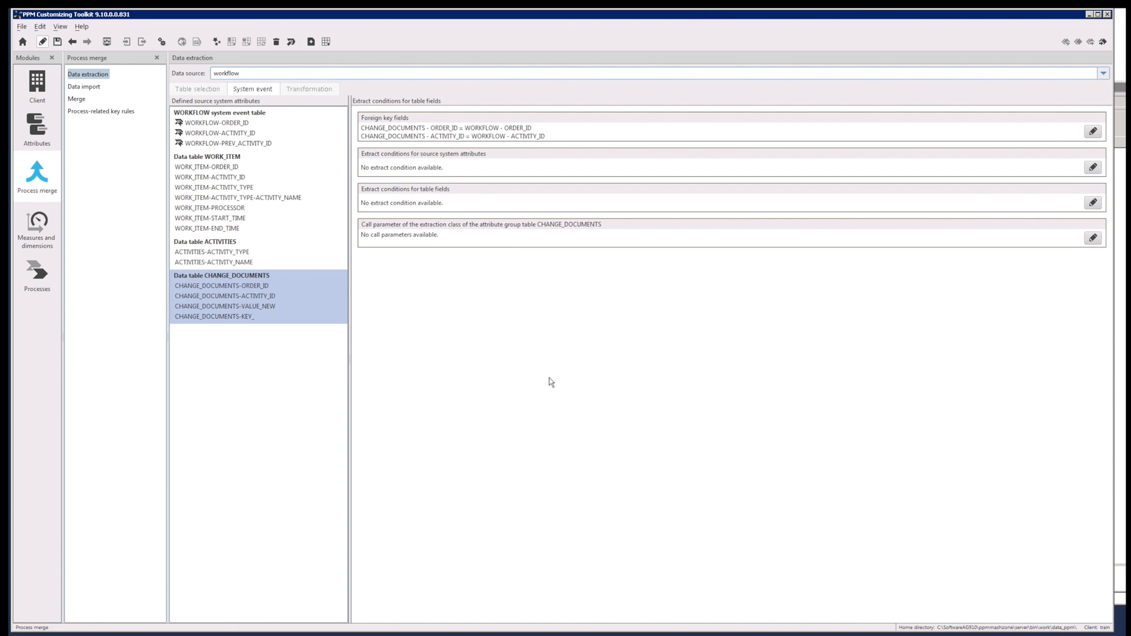
left_click(59, 44)
Run the client program "Extract data from data source workflow" and open its log file.
left_click(35, 90)
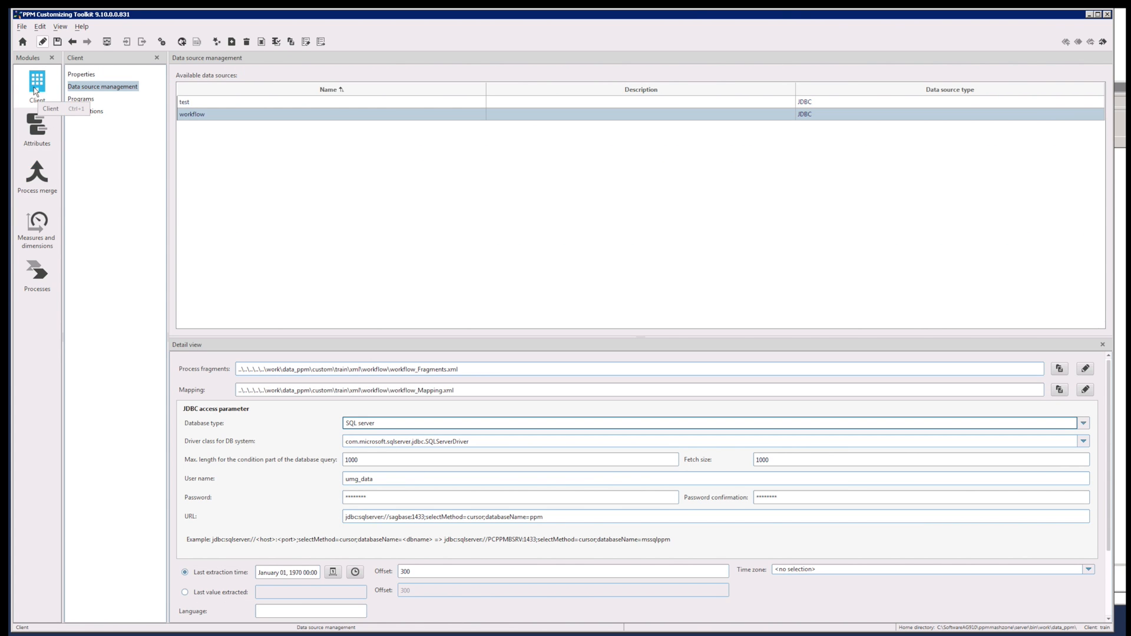
left_click(82, 99)
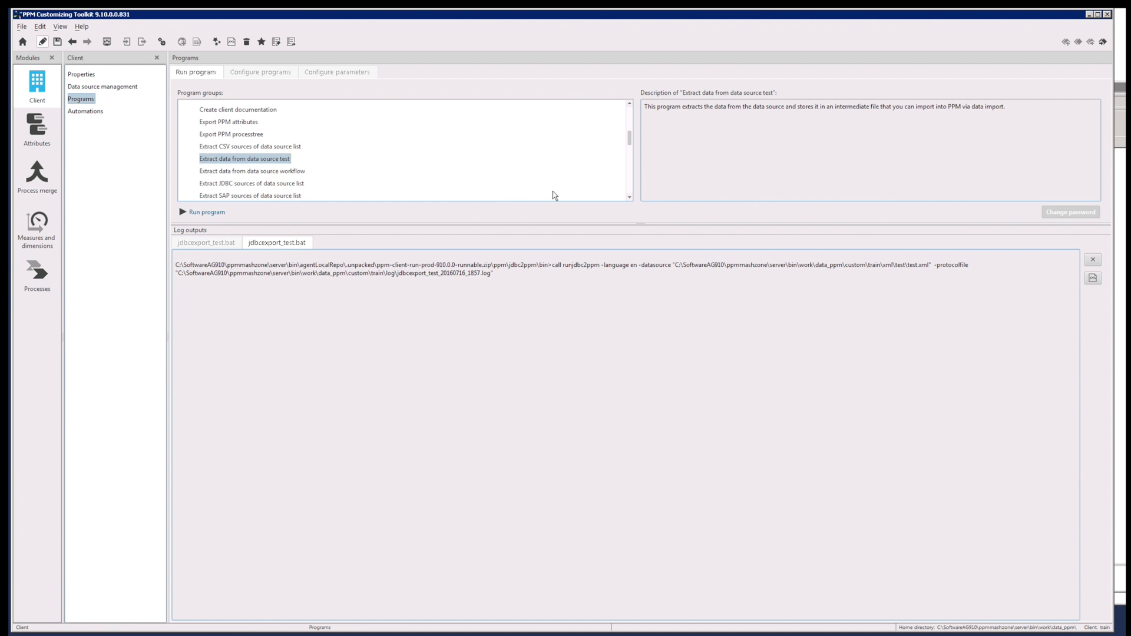
left_click(264, 175)
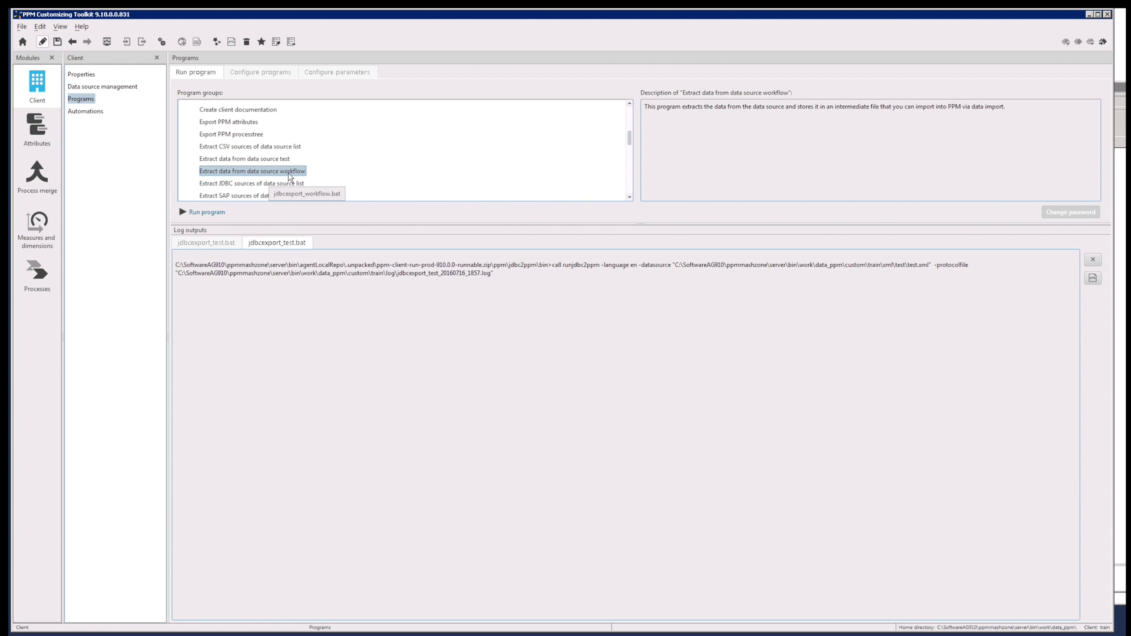
double_click(289, 176)
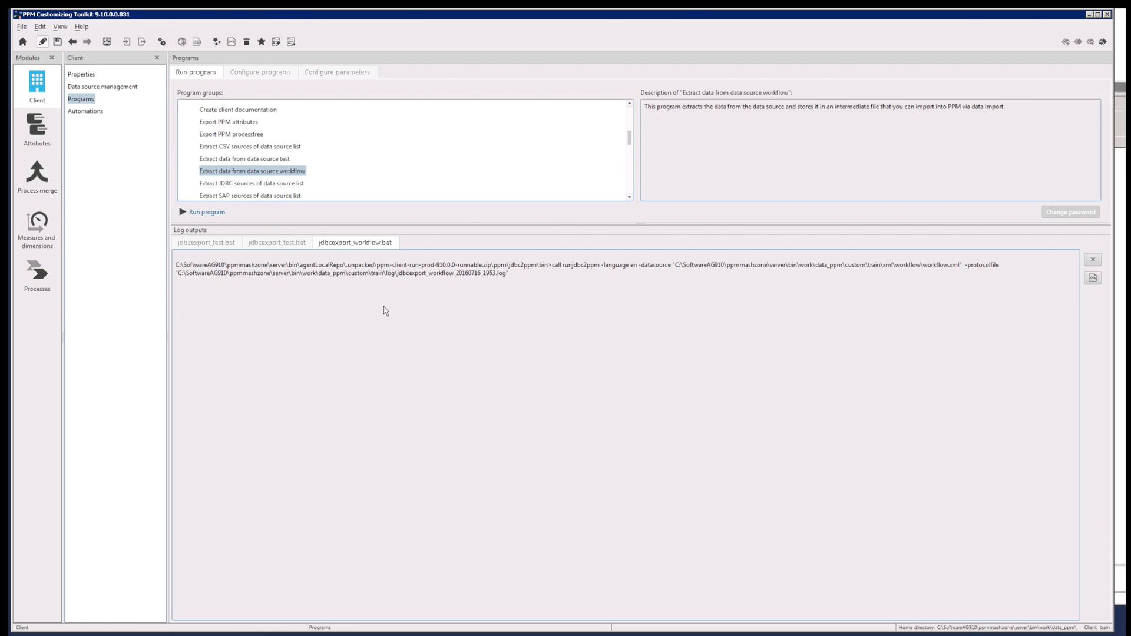
left_click(1093, 277)
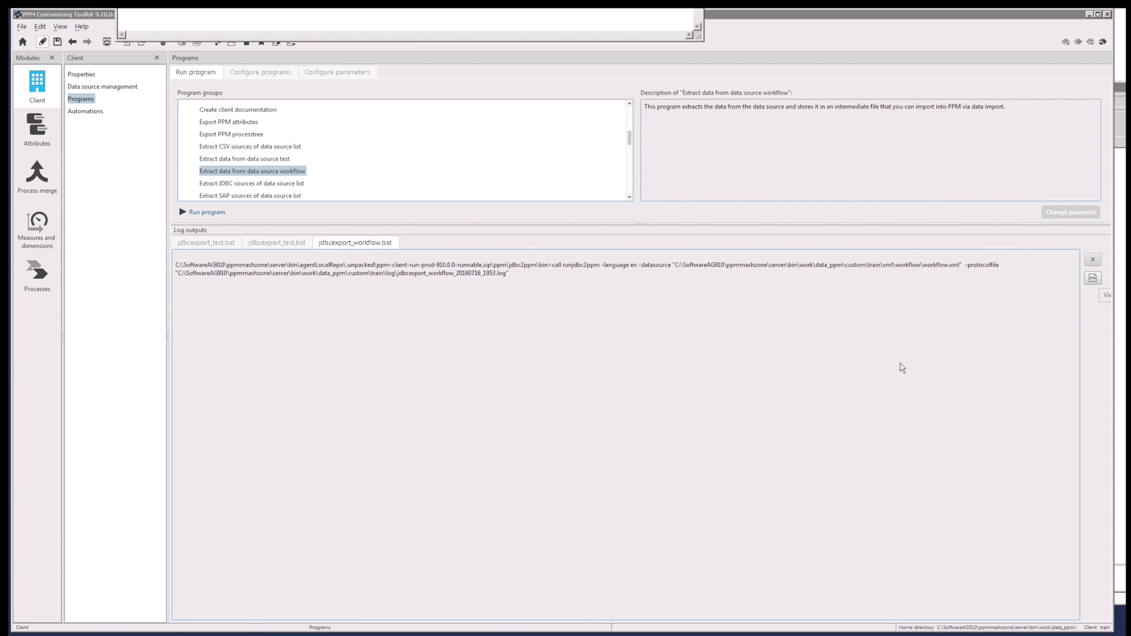
Review the source system events line in the jdbcexport_workflow_20160716_1953 log, and close the log file.
left_click_drag(143, 0, 233, 221)
left_click_drag(323, 255, 521, 254)
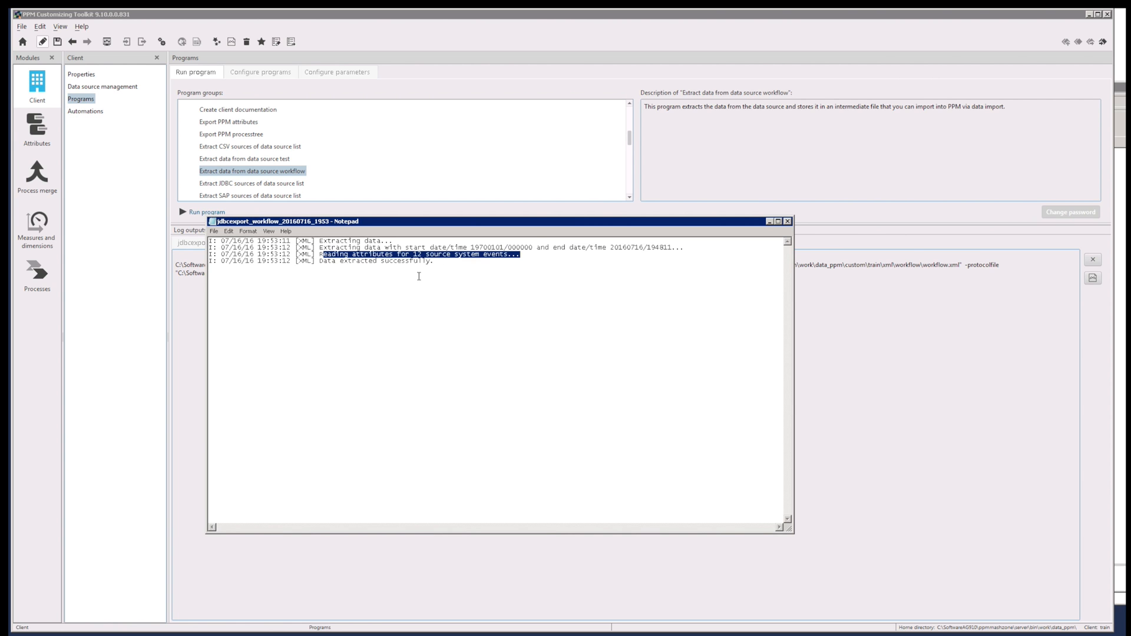
left_click(213, 222)
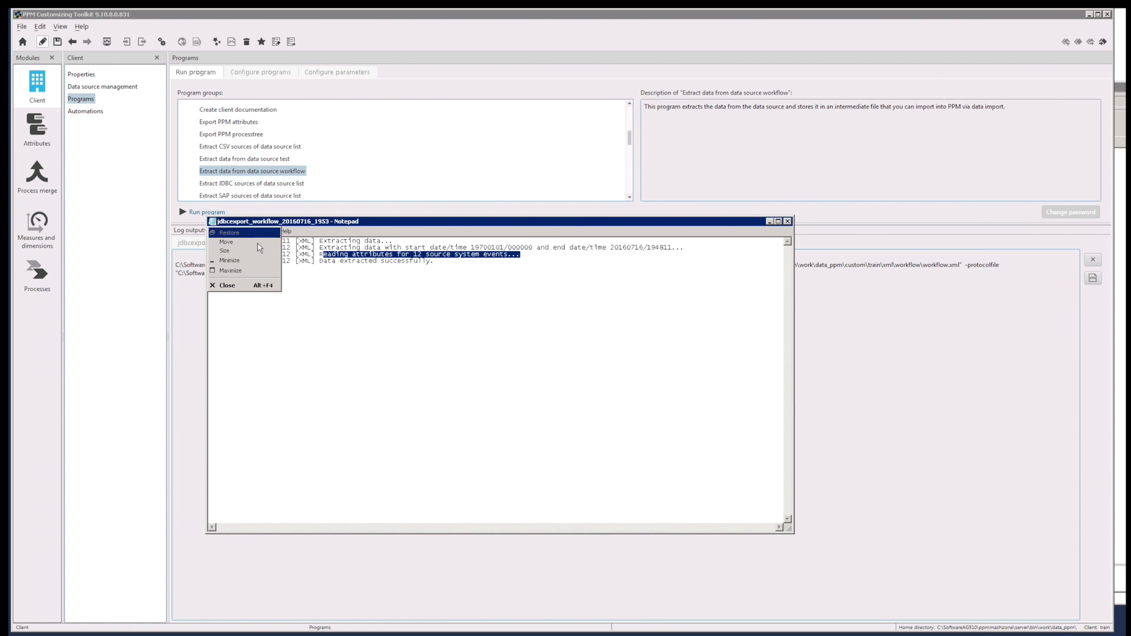
left_click(228, 285)
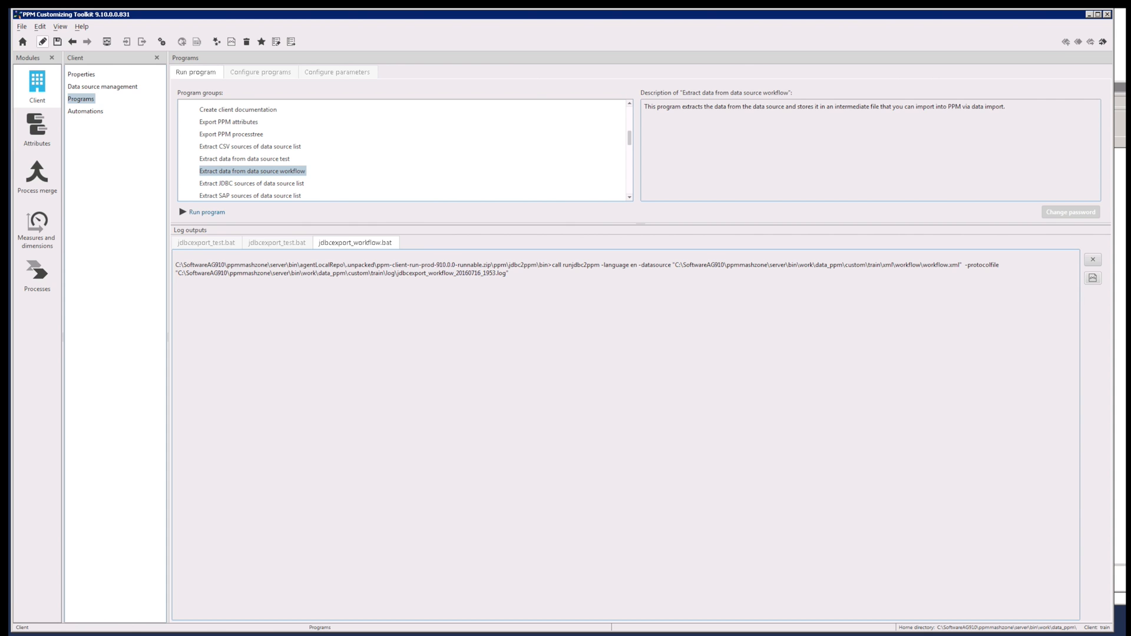
Switch to Windows Explorer, browse to data_ppm\custom\train\data\workflow, and open the XML file workflow_19700101_20160716 in Notepad++.
key("alt+Tab")
left_click(749, 102)
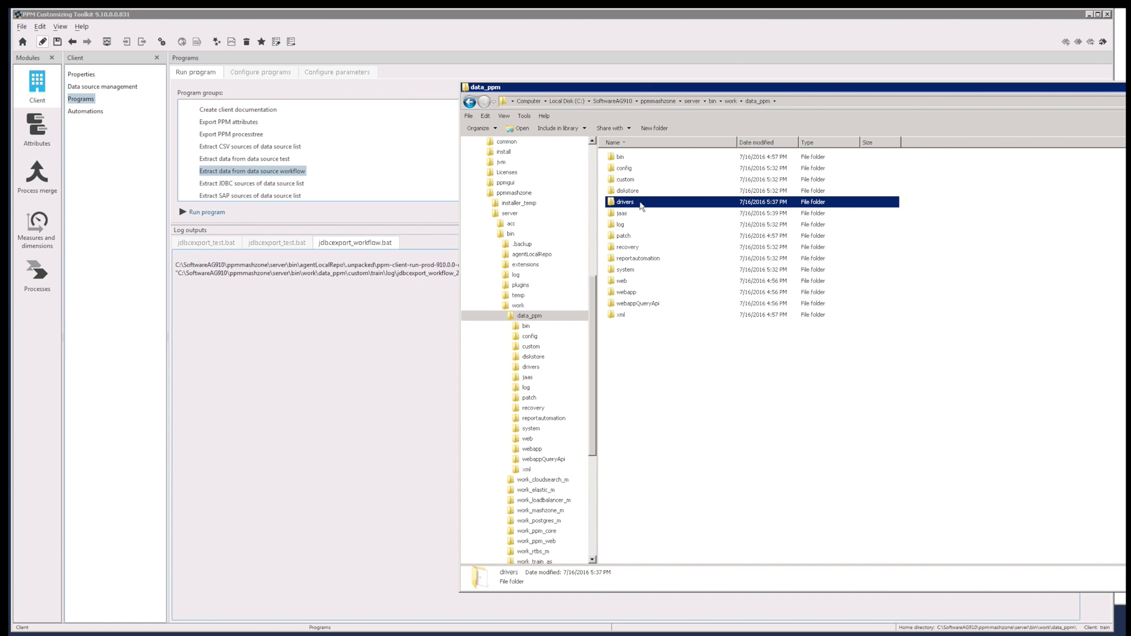
double_click(626, 180)
left_click(623, 158)
double_click(623, 157)
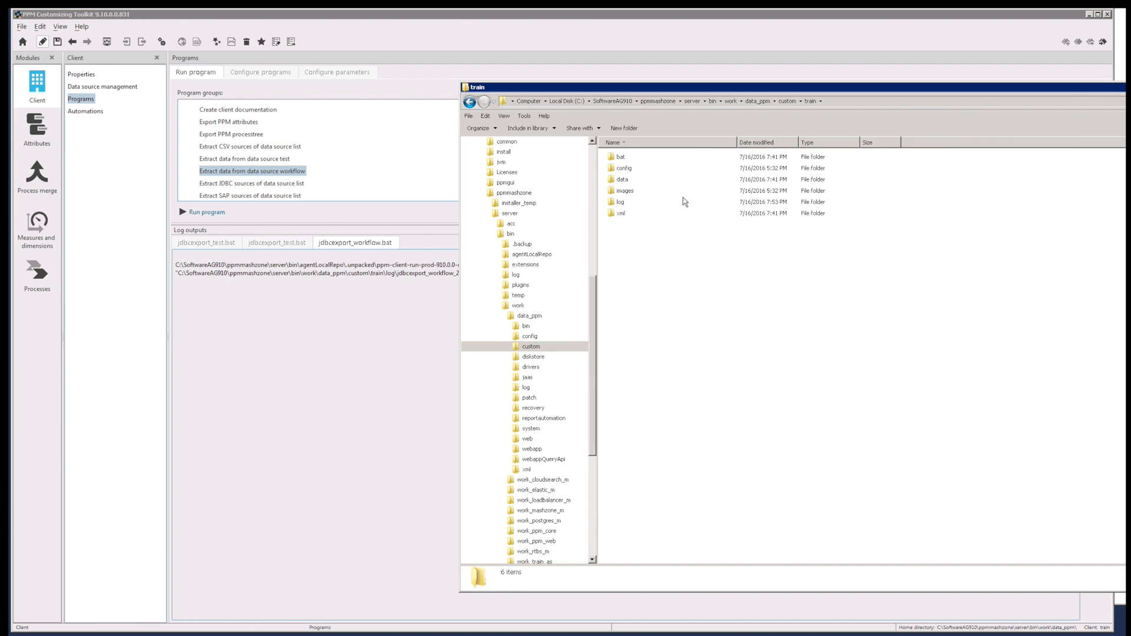
double_click(621, 180)
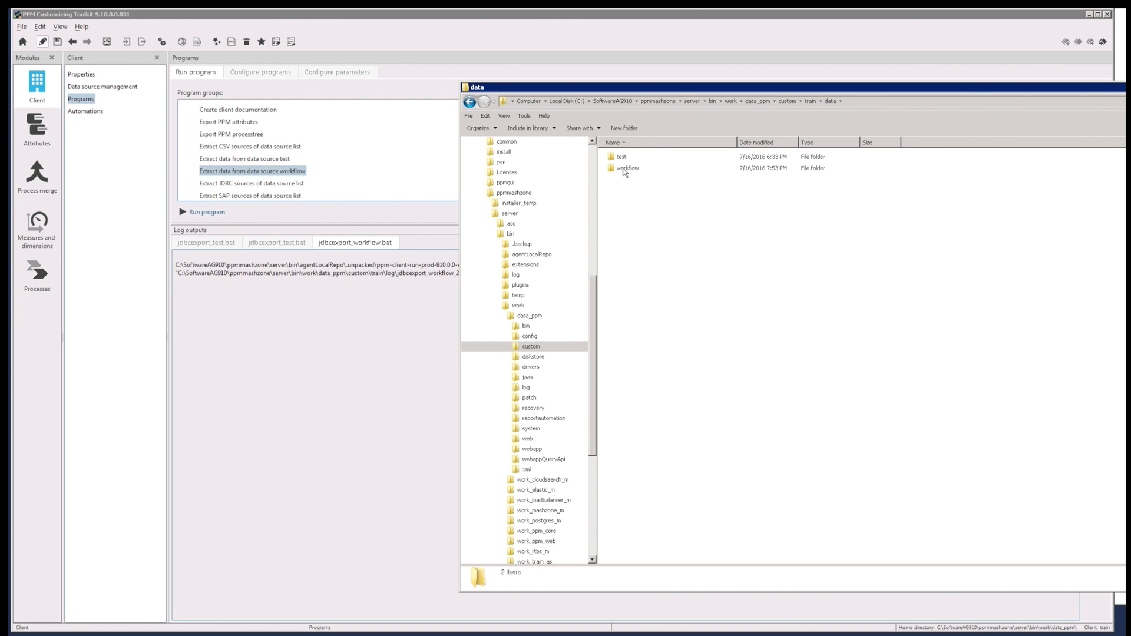
mouse_move(625, 172)
double_click(626, 169)
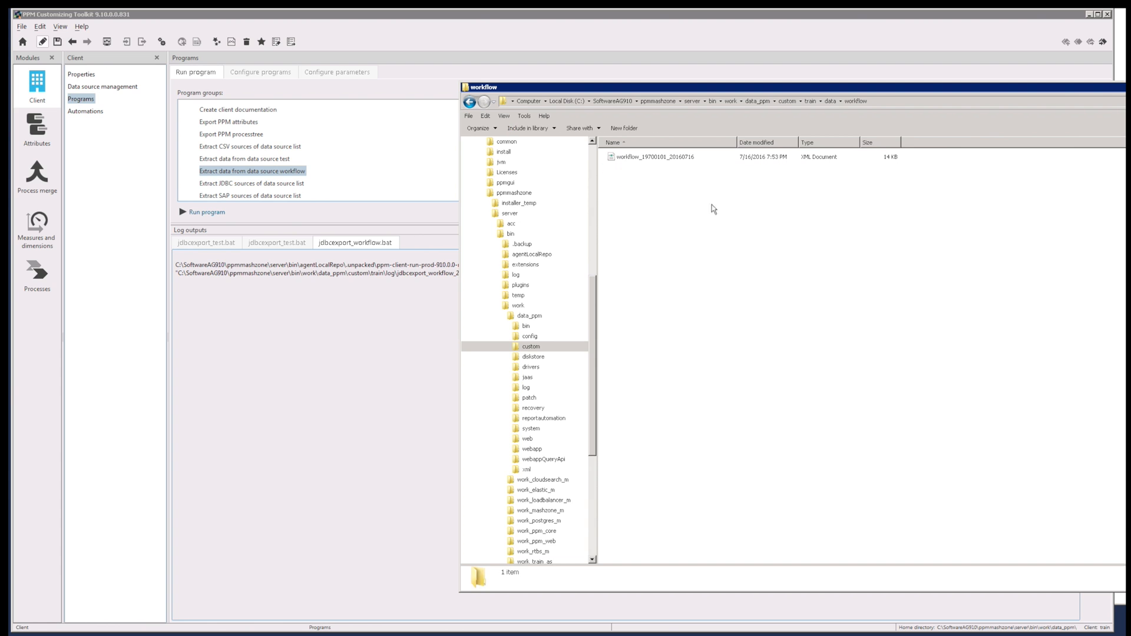
right_click(640, 159)
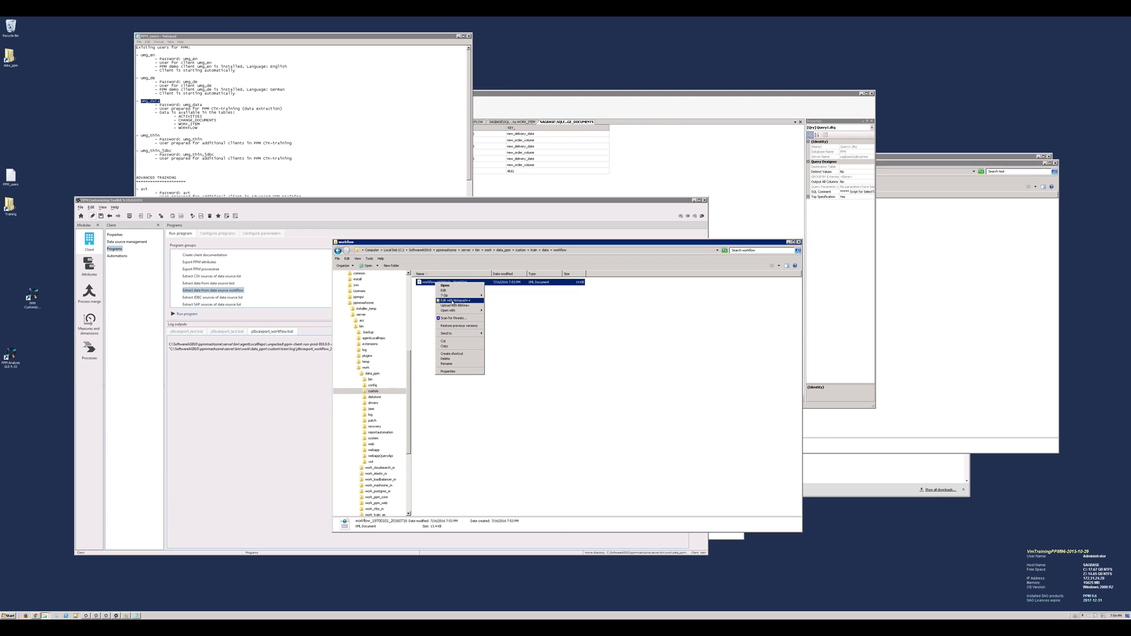
left_click(671, 189)
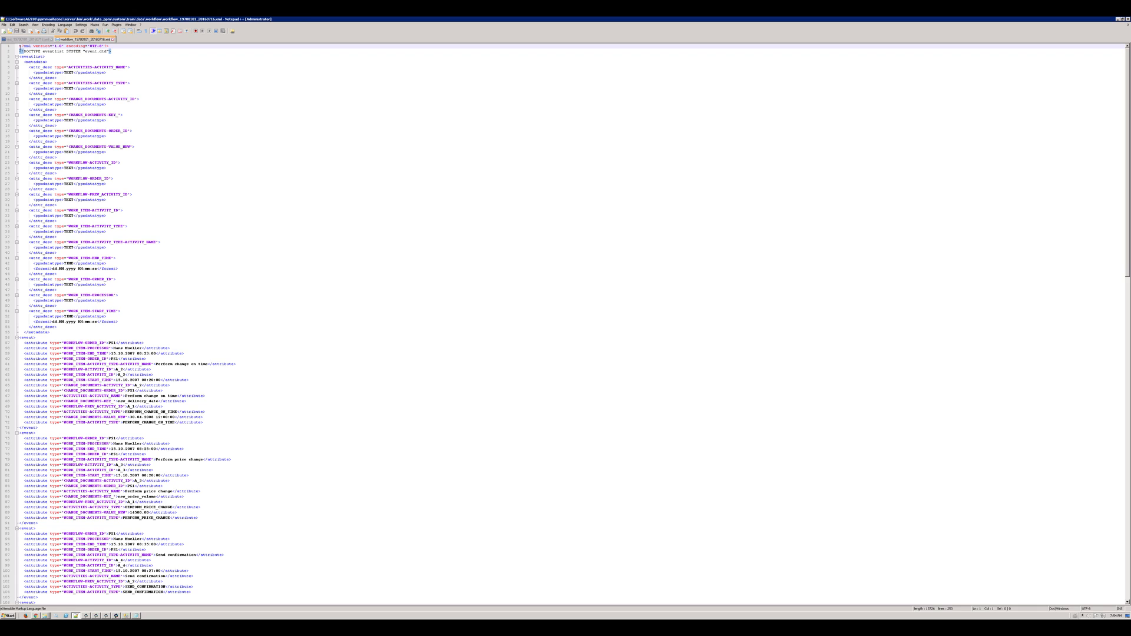
Examine the metadata block with its attribute descriptions and the first event's attributes in the extracted workflow XML file.
left_click_drag(23, 61, 52, 332)
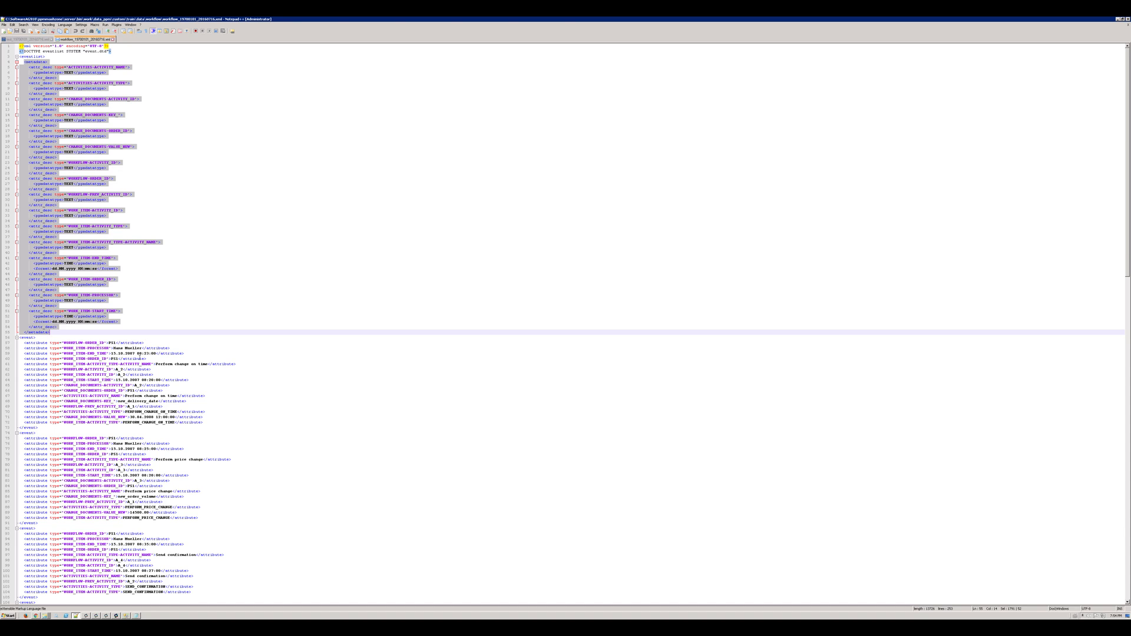
left_click(109, 358)
left_click_drag(24, 343, 200, 428)
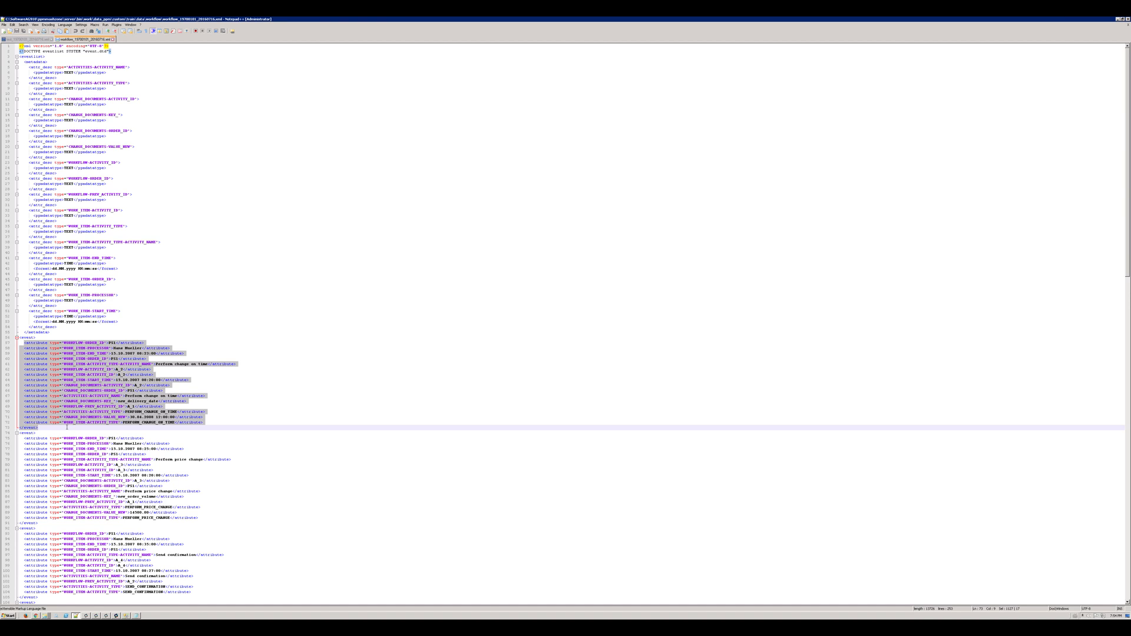
left_click(66, 427)
double_click(28, 338)
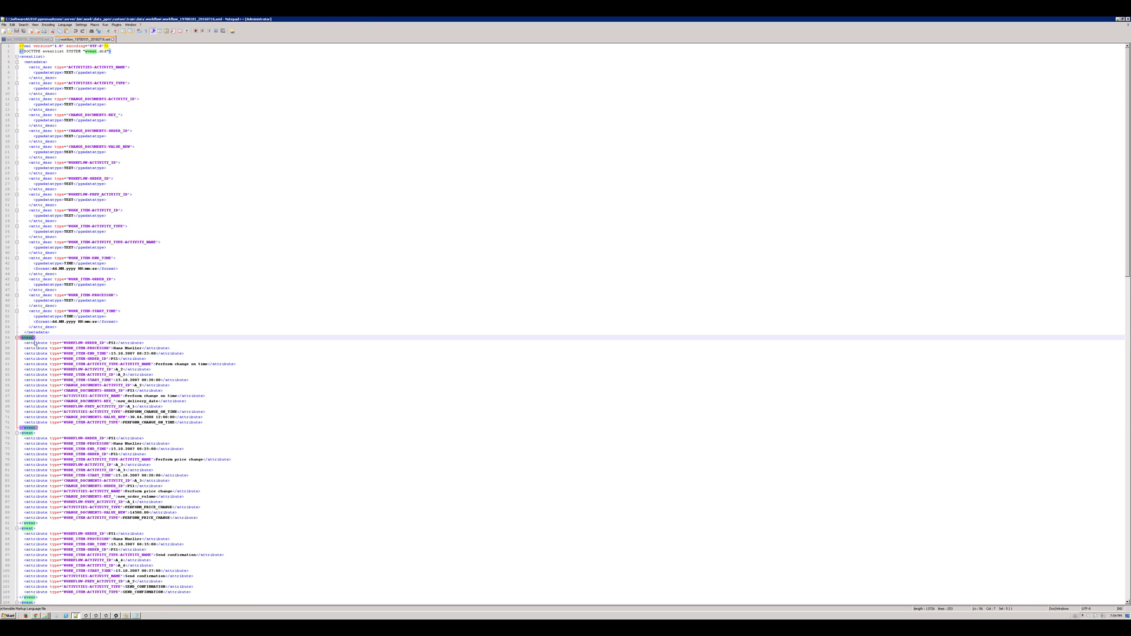